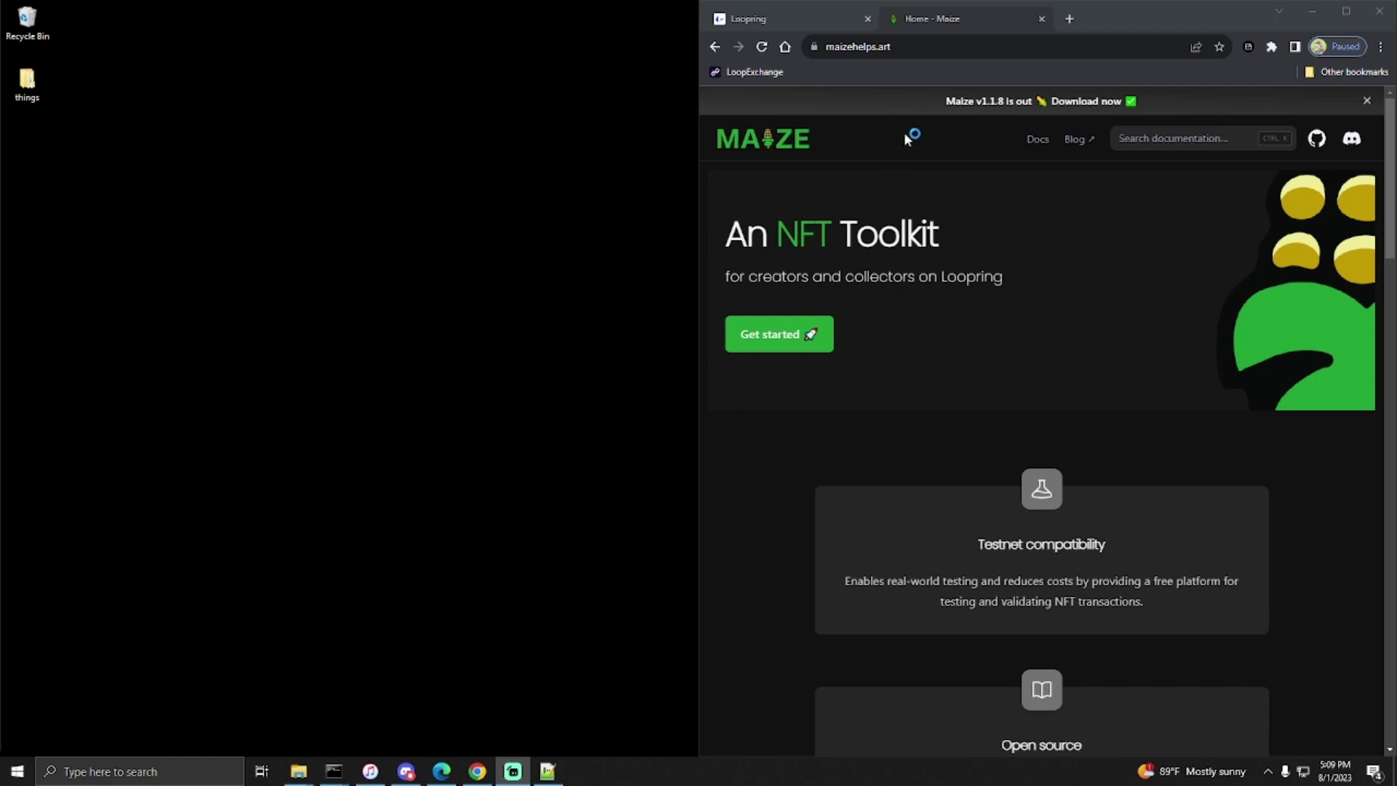
- Download the Maize v1.1.8 win-x64.zip asset from the GitHub release page and show it in its folder
click(1010, 101)
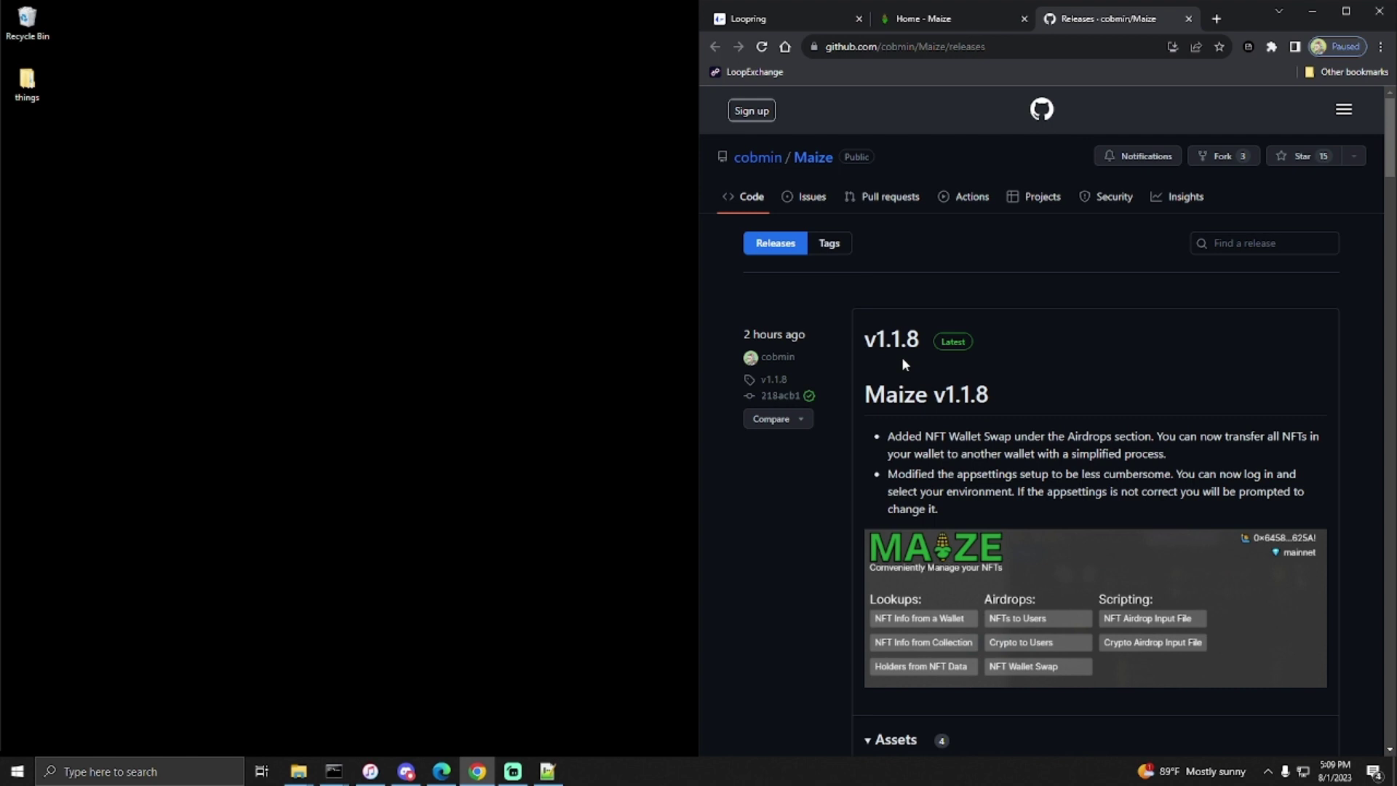
scroll(937, 355, down, 3)
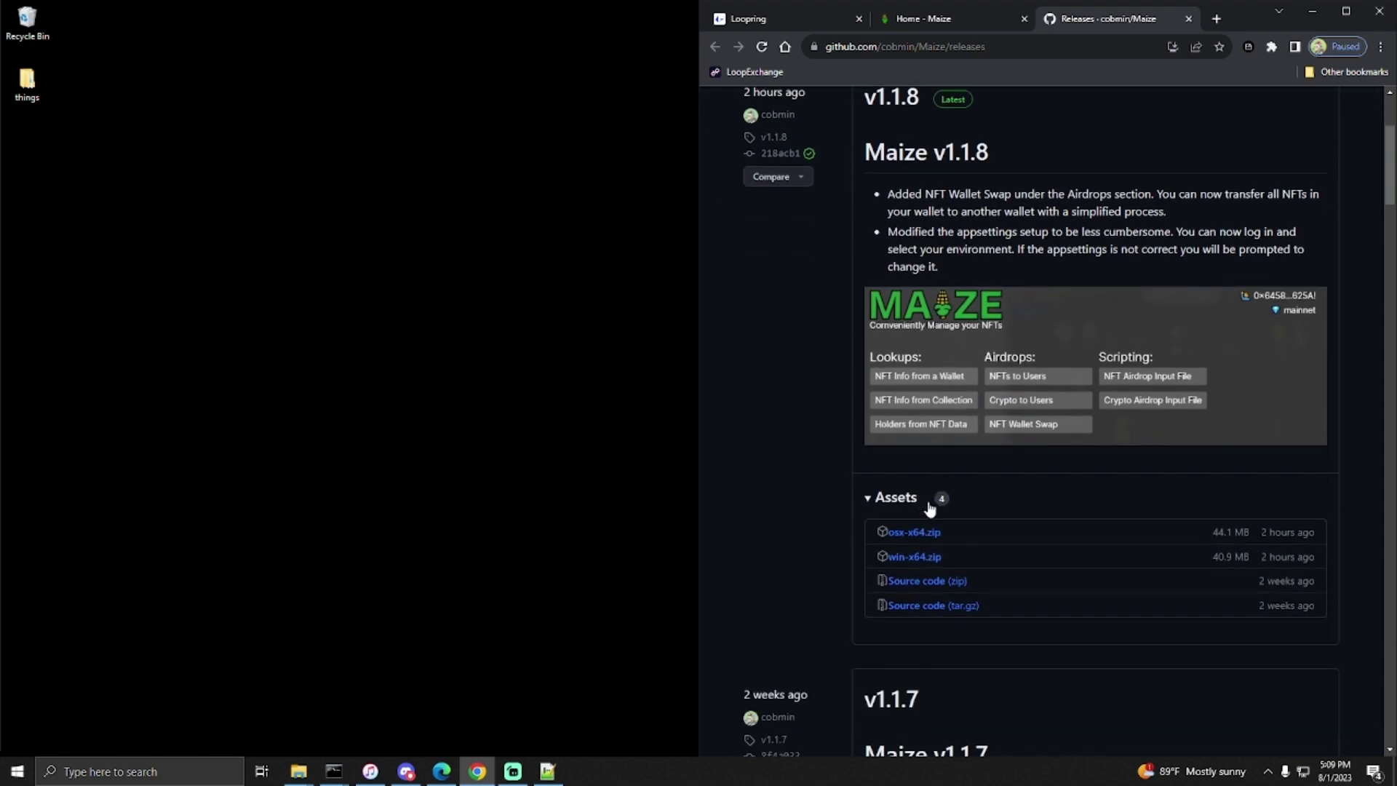
click(920, 562)
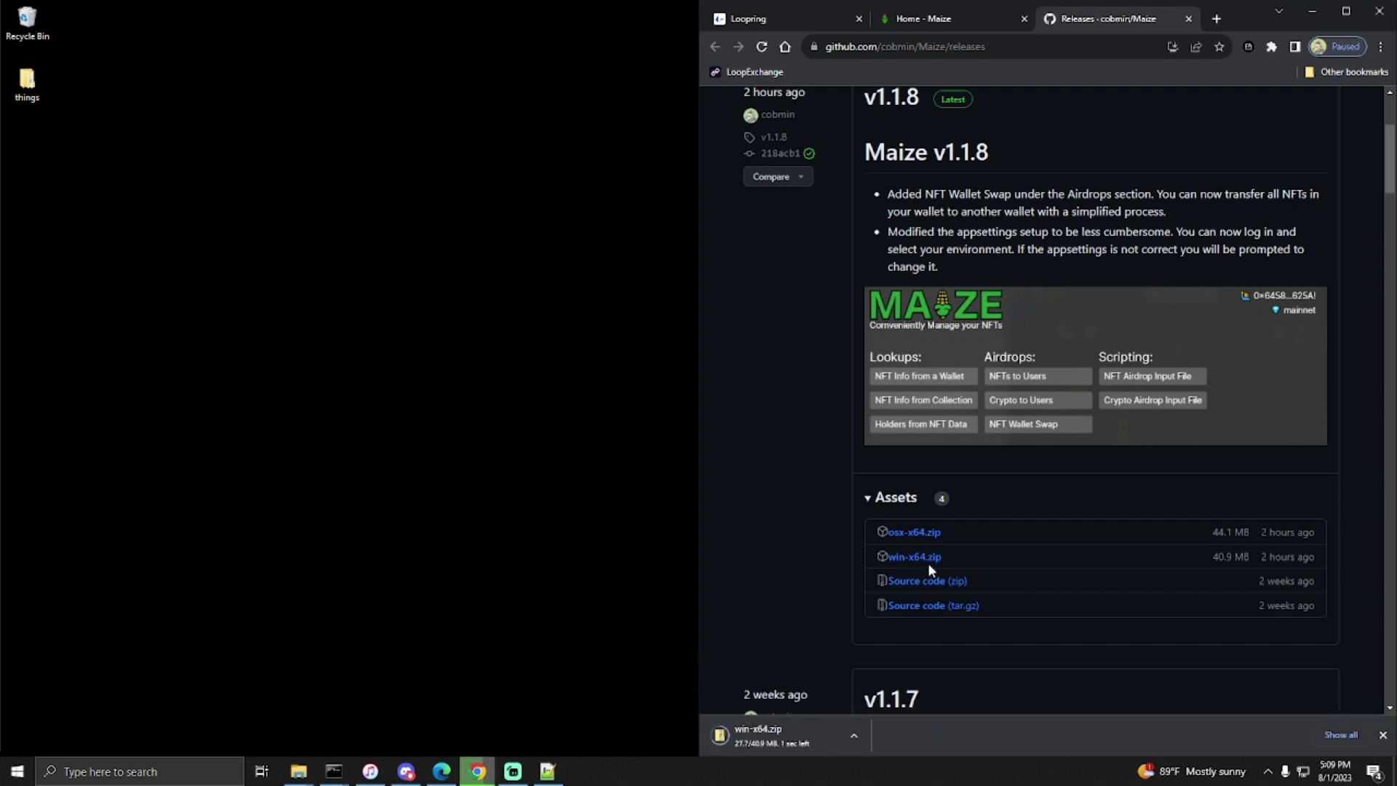
click(856, 736)
click(896, 687)
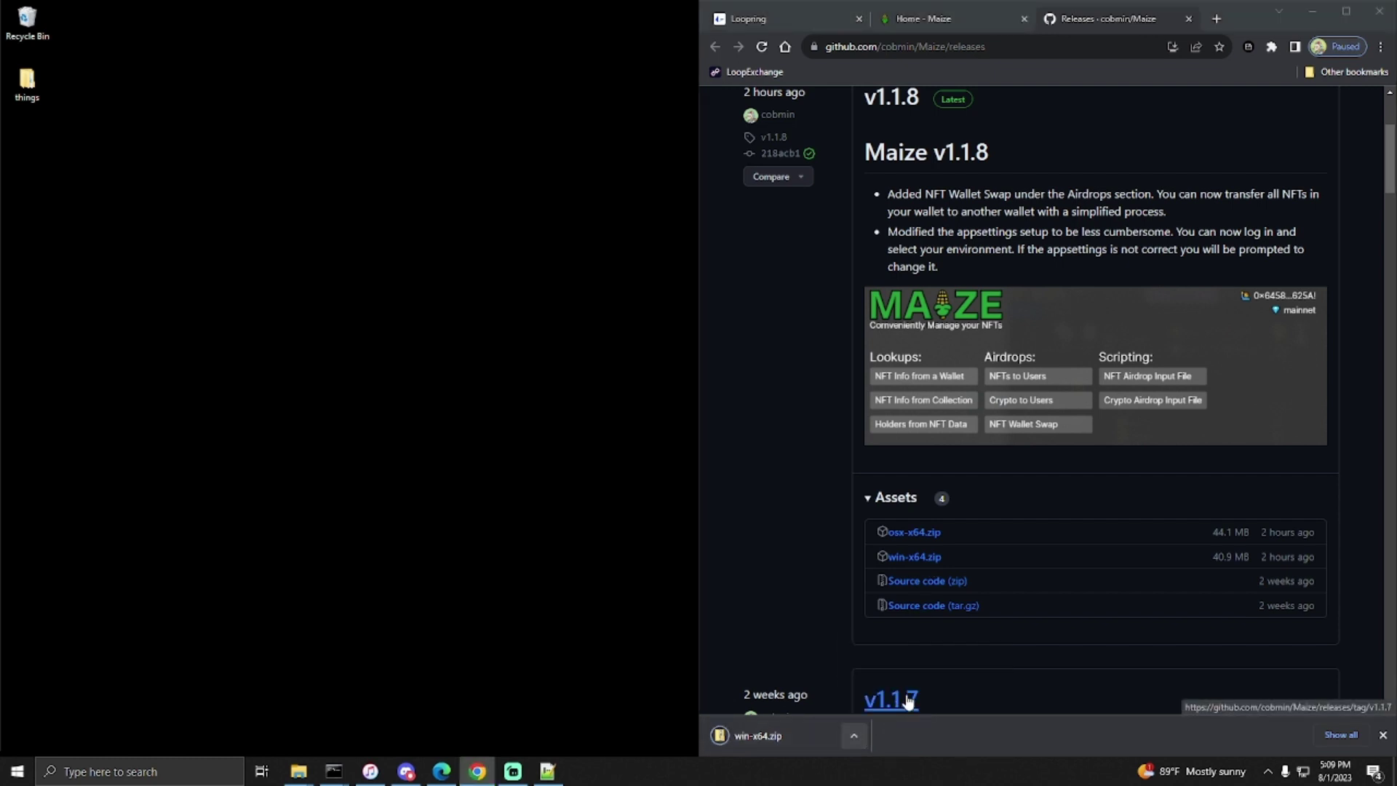
- Extract win-x64.zip into the Downloads folder
right_click(286, 188)
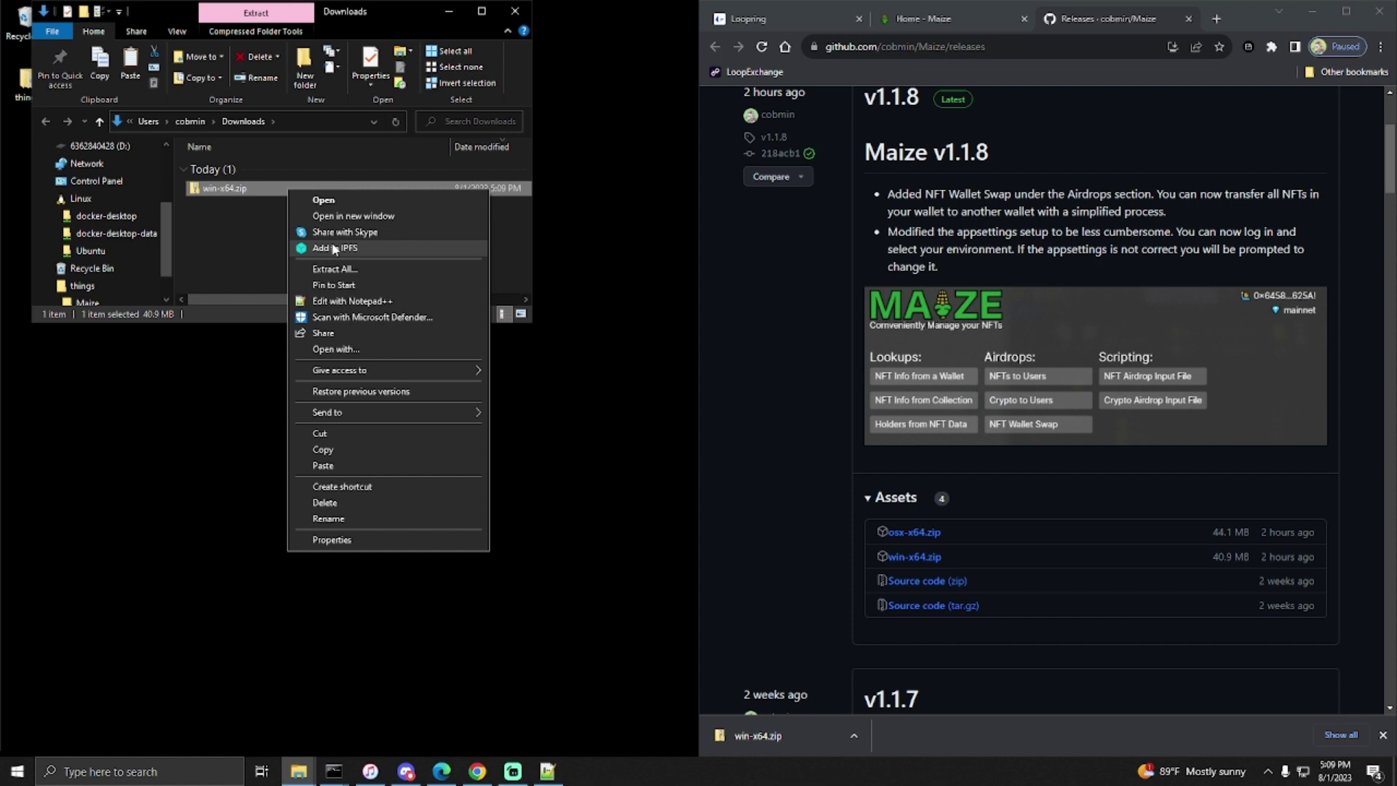
click(336, 270)
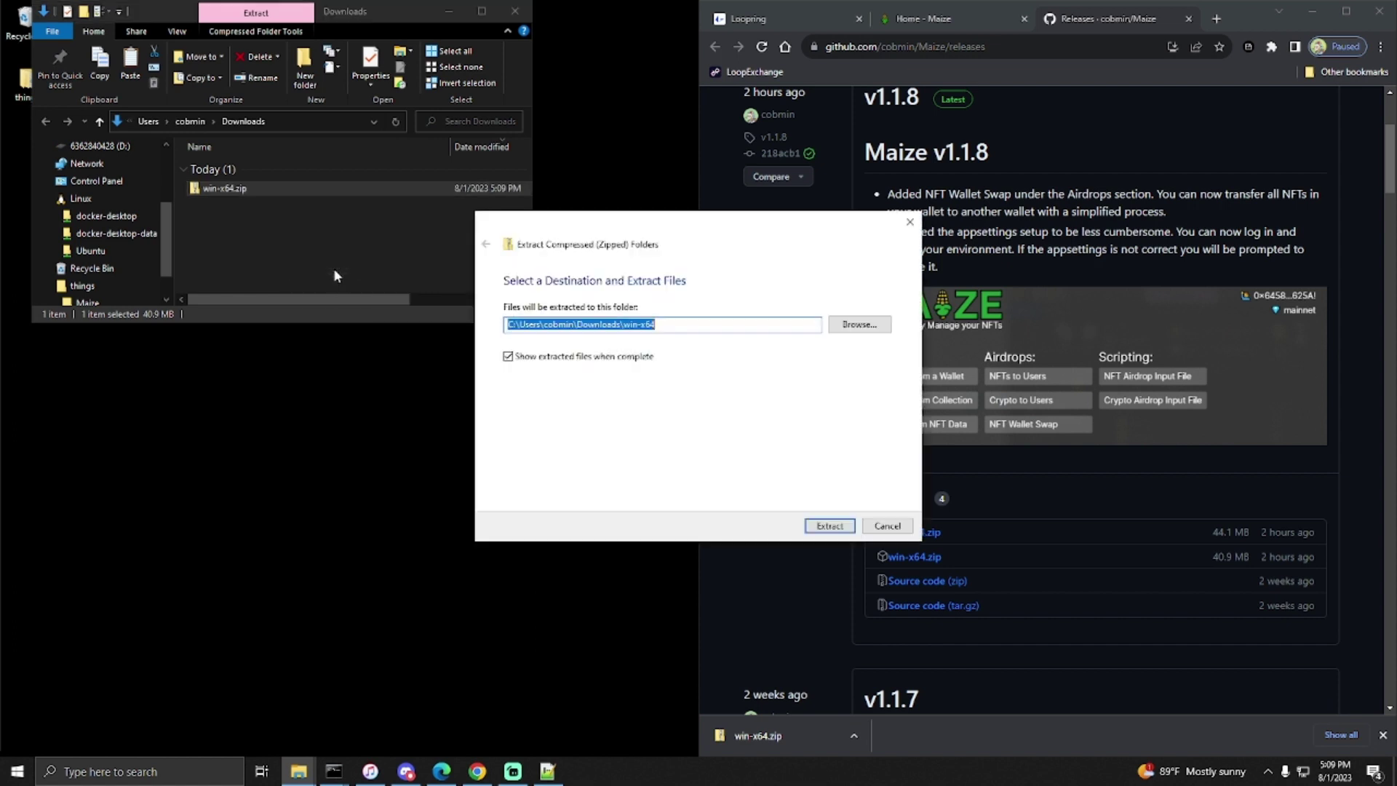
click(828, 527)
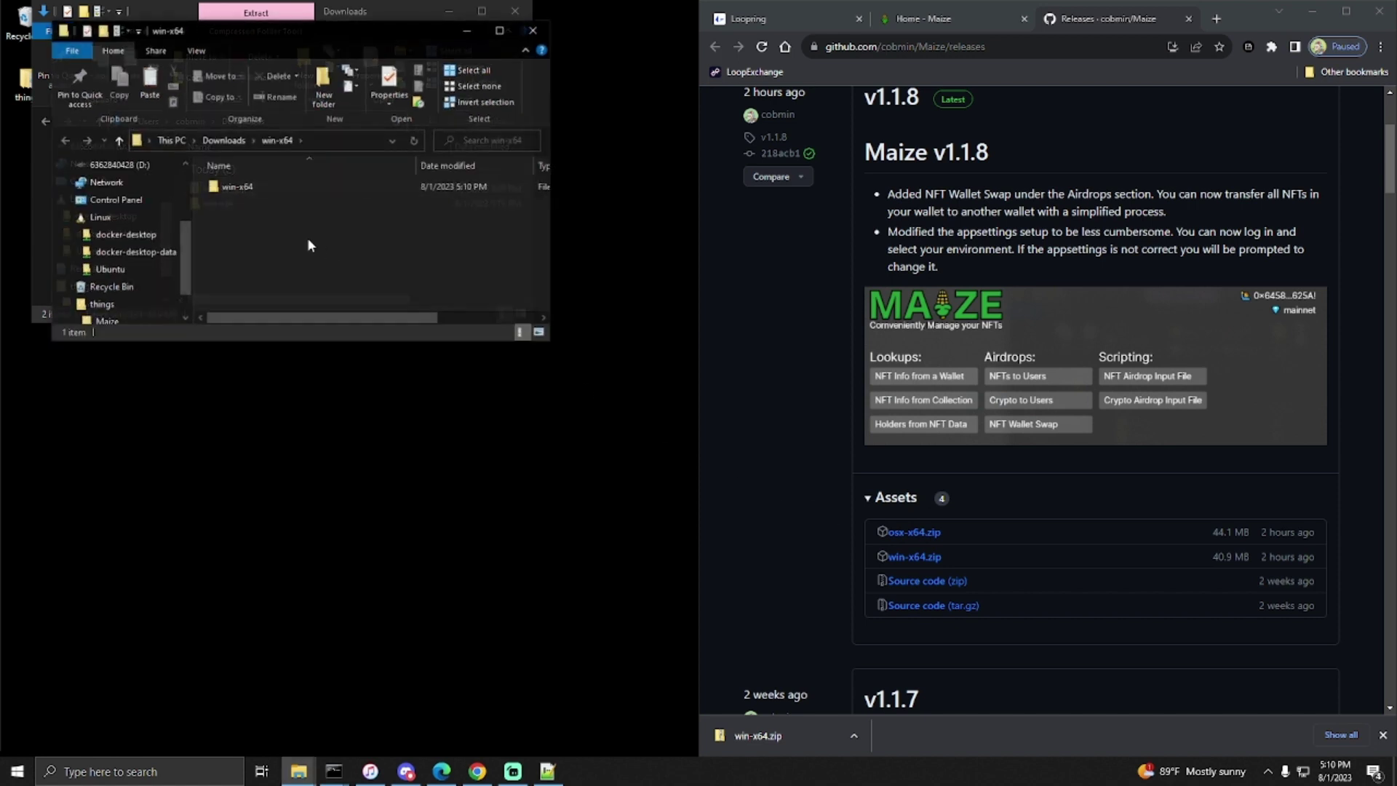
- Close the older Downloads window, browse into win-x64 > Maize and launch Maize.exe
click(515, 11)
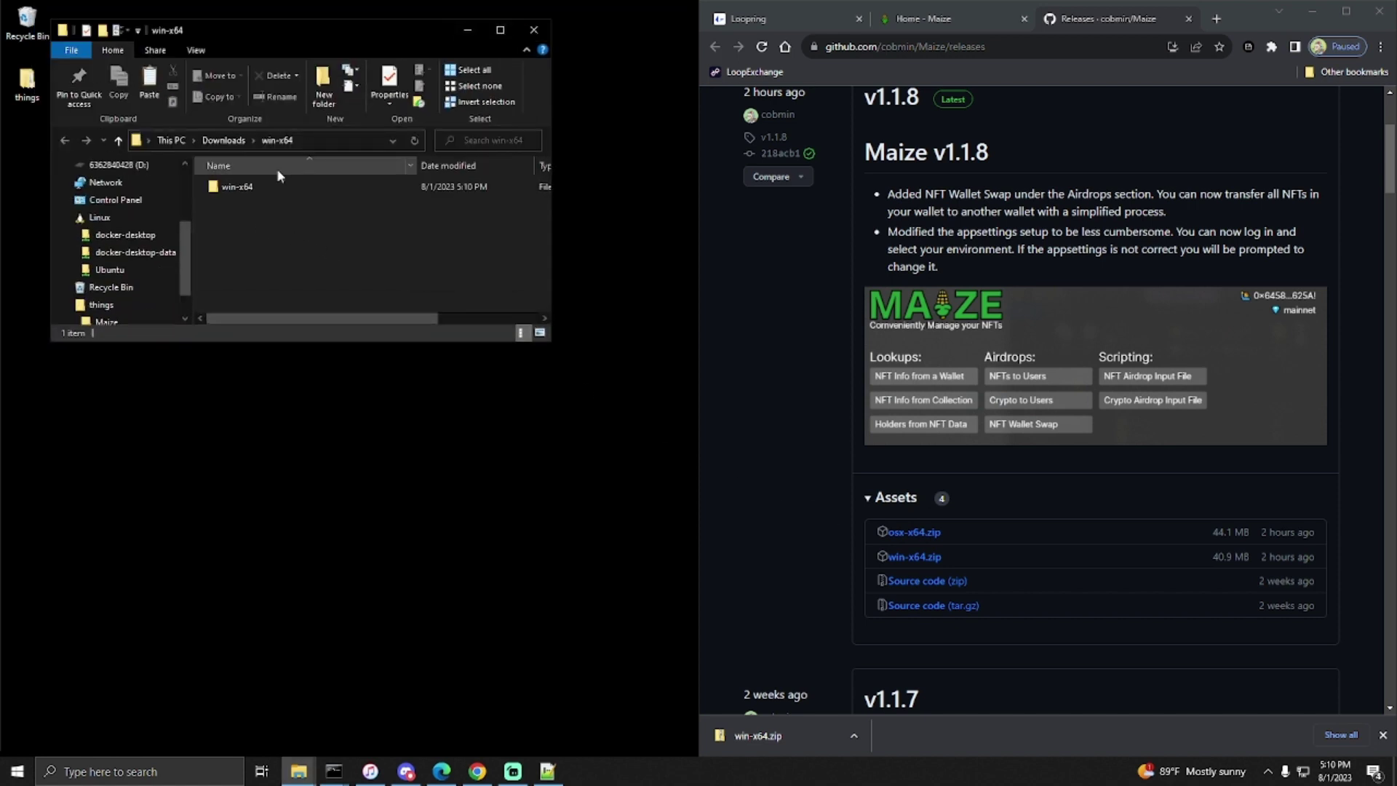
double_click(259, 188)
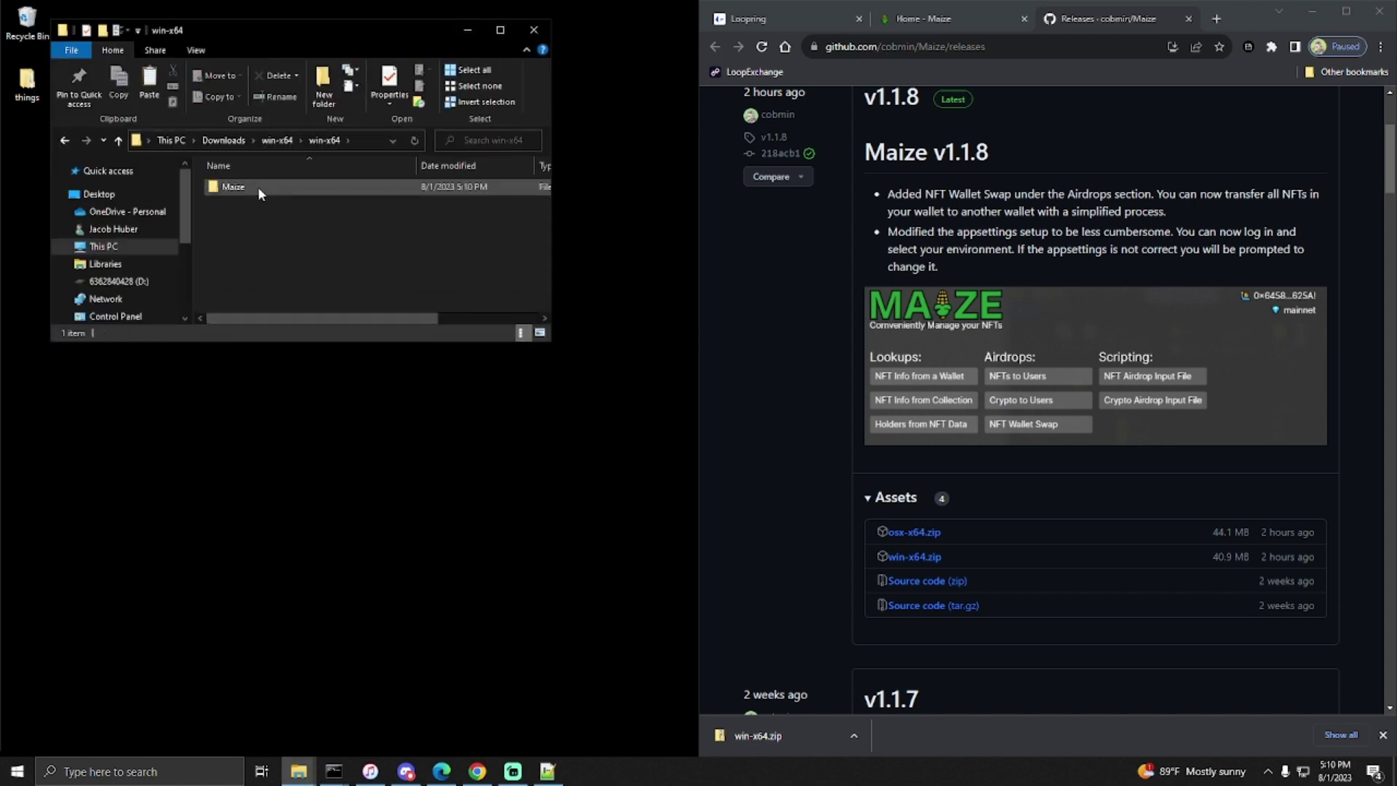
double_click(258, 187)
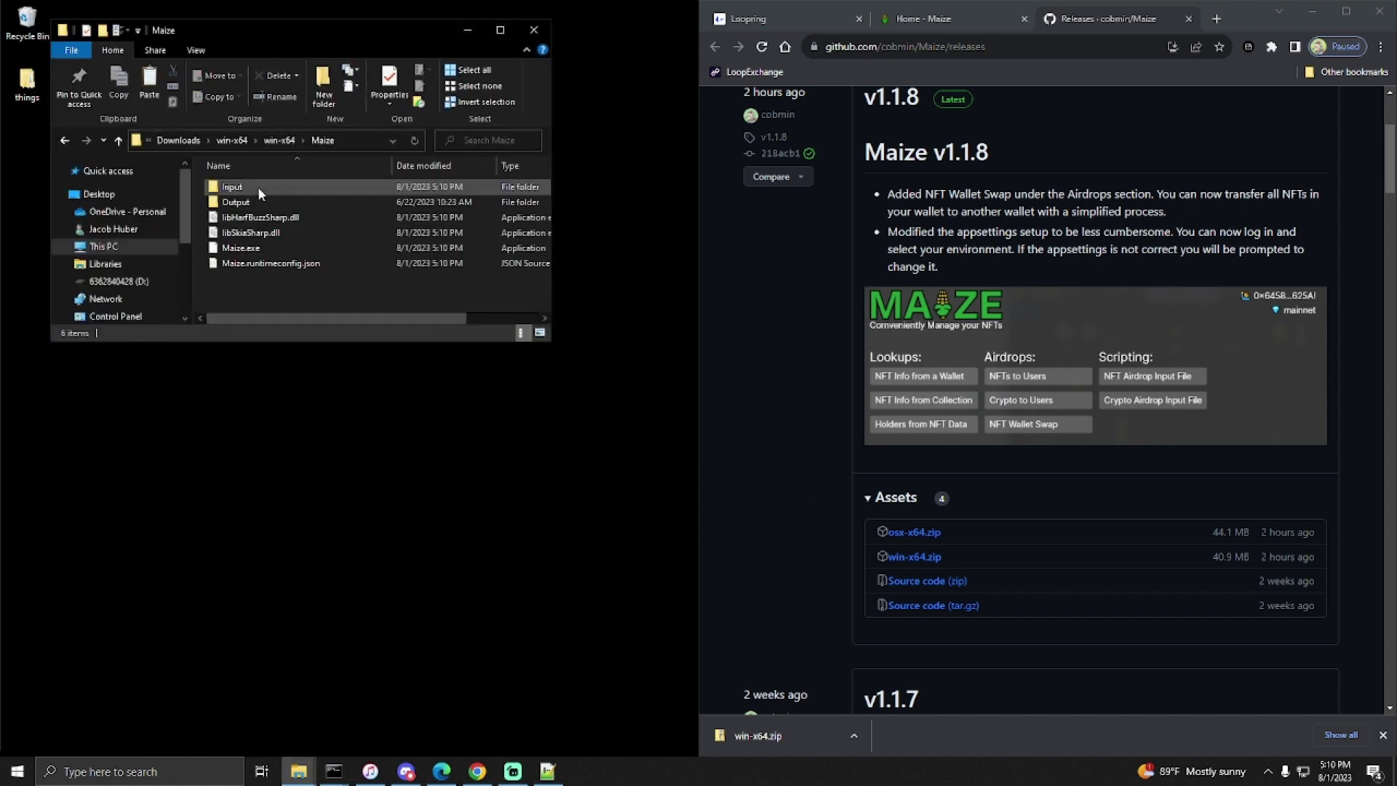
click(261, 247)
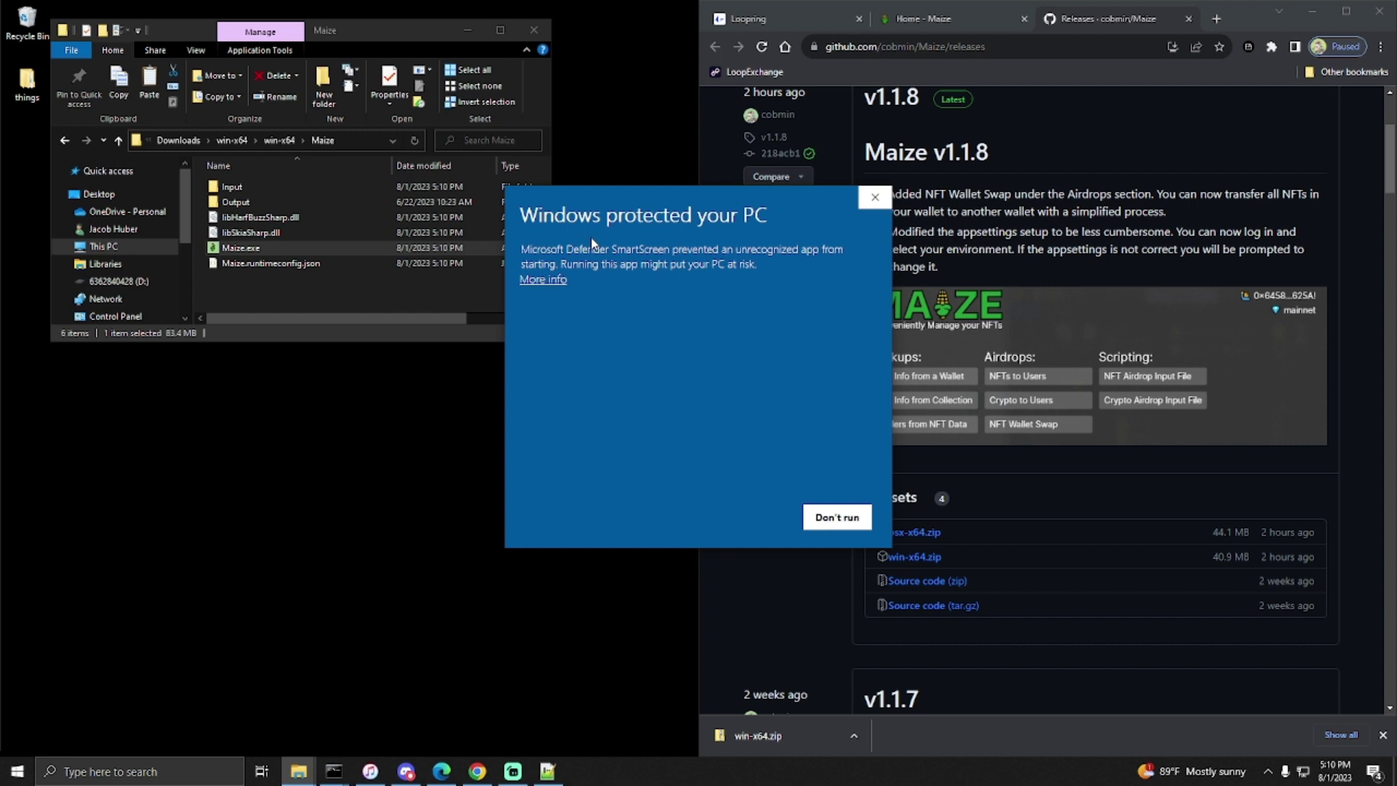
- Run Maize past the SmartScreen warning and confirm mainnet as its network
click(542, 280)
click(731, 519)
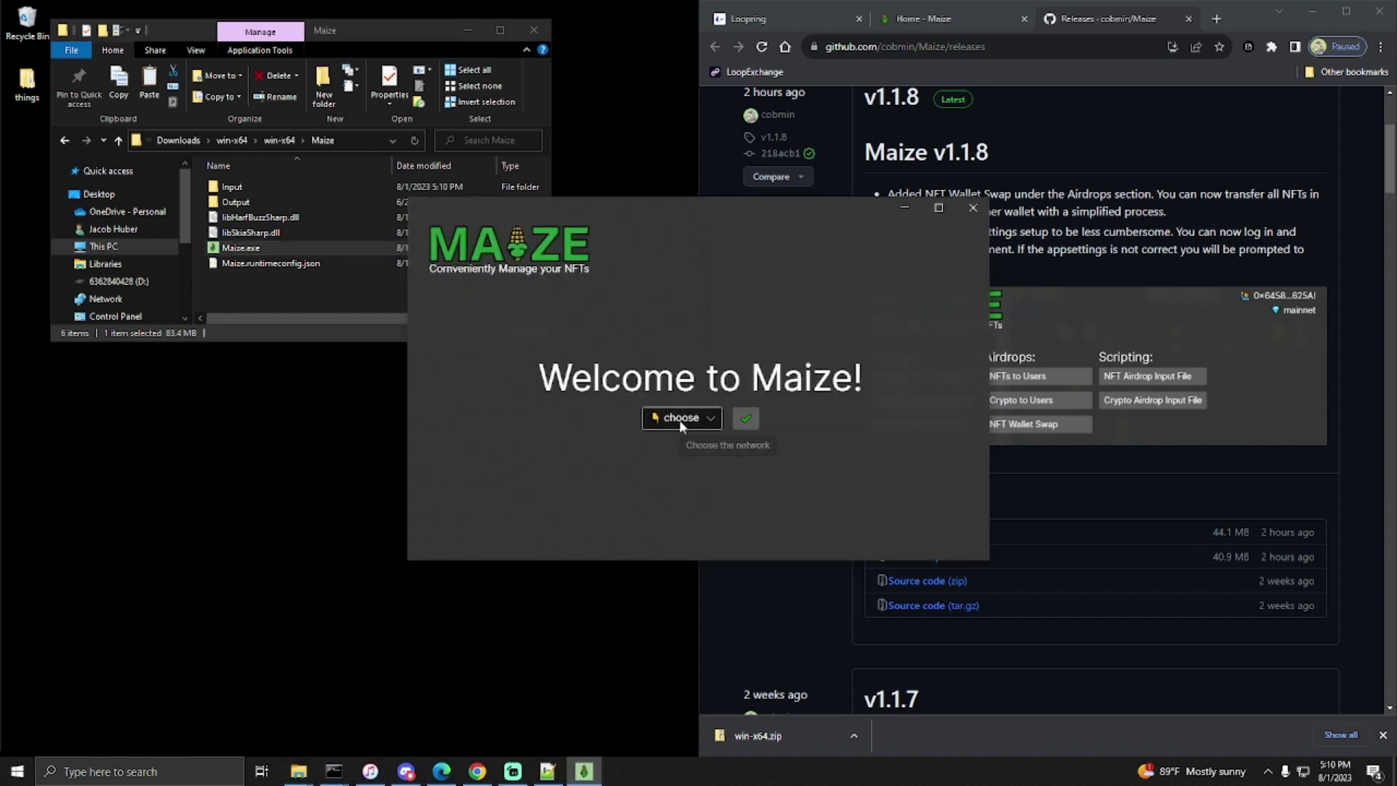
click(682, 426)
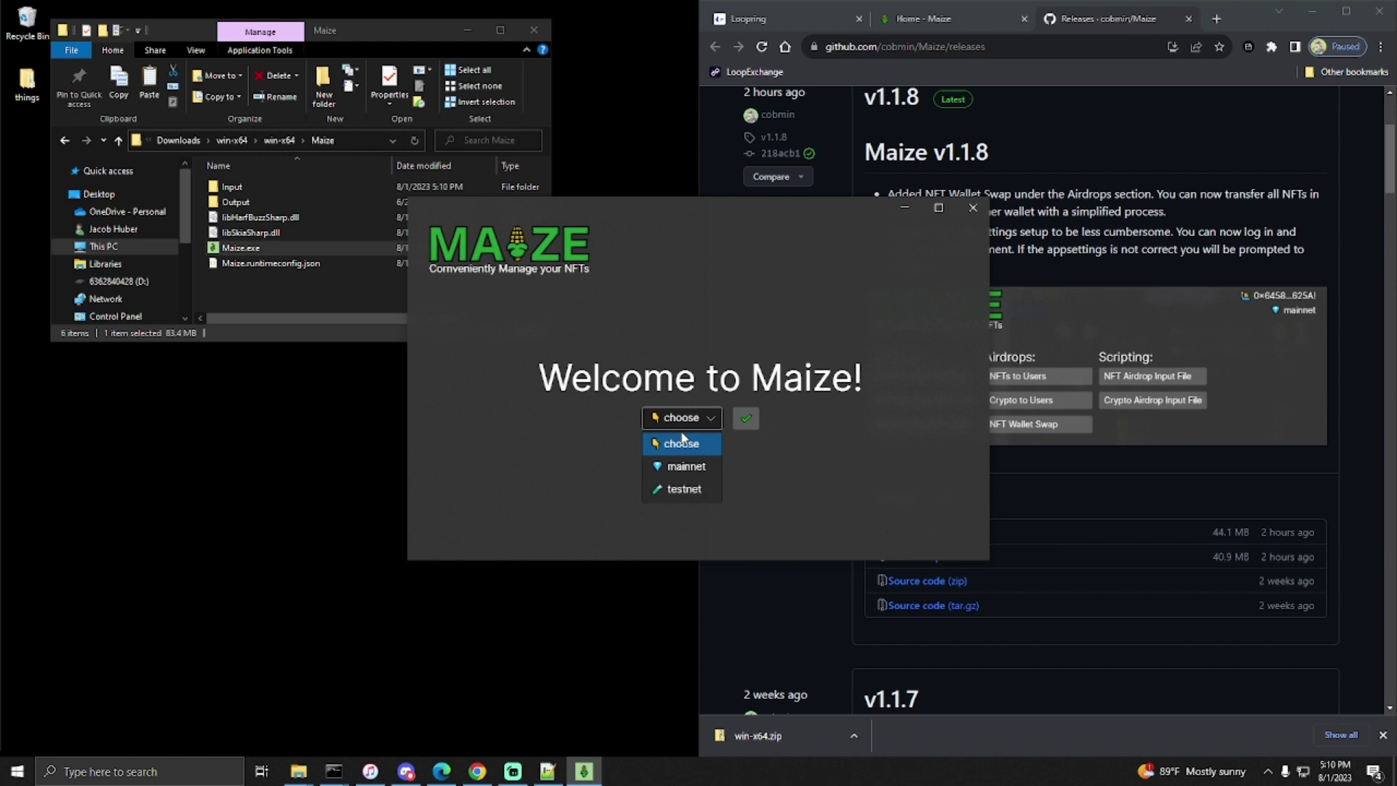
click(681, 469)
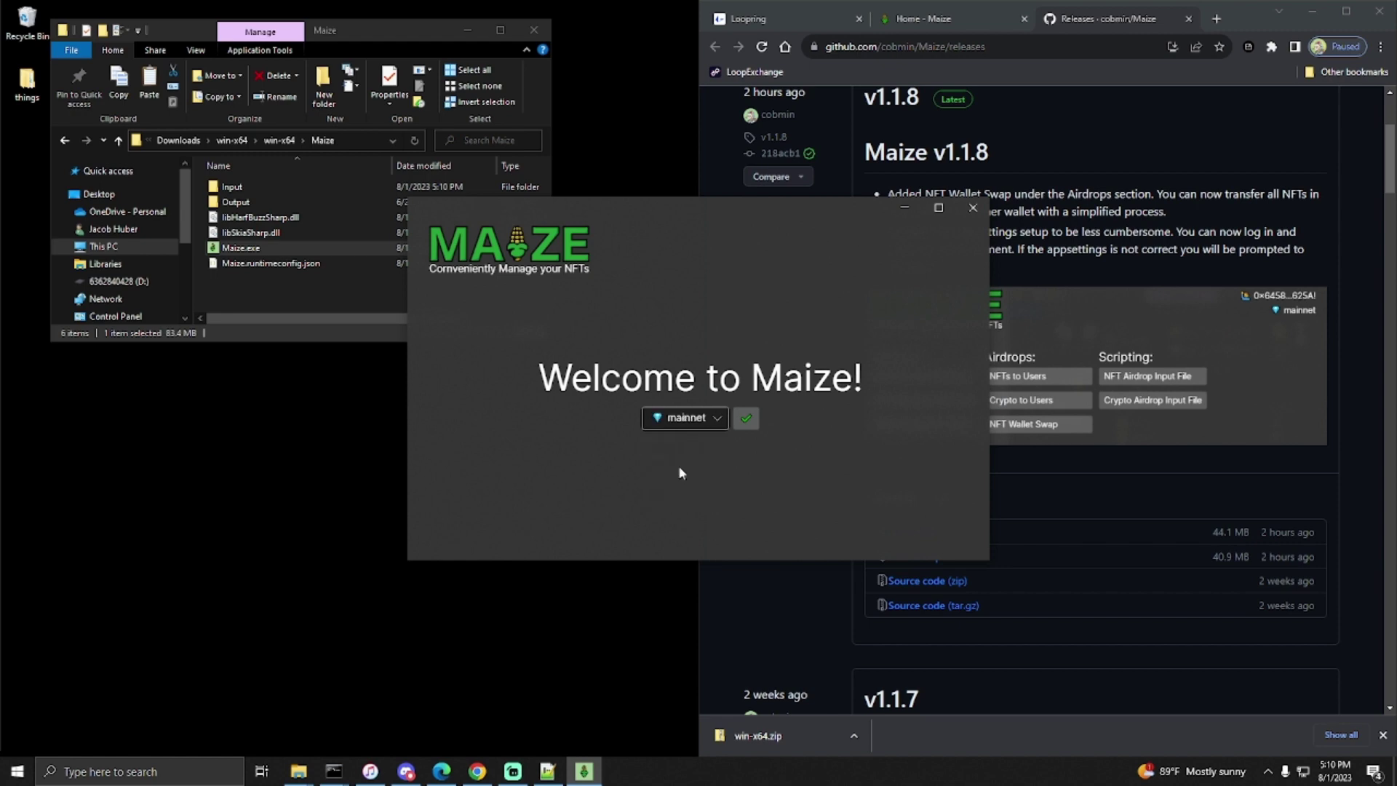
click(747, 418)
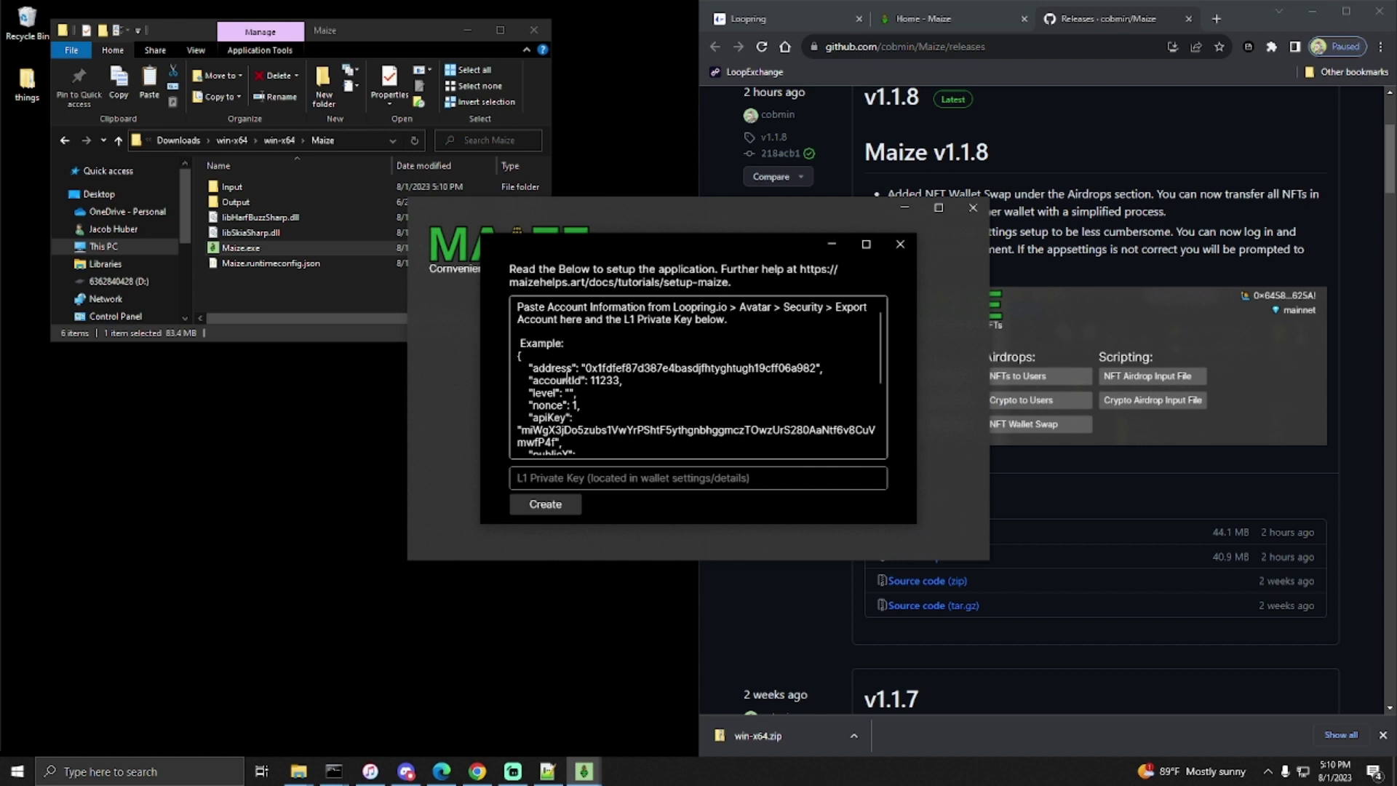
- Select the example account text, focus the L1 Private Key field, then switch to the Loopring page
drag(600, 448, 503, 299)
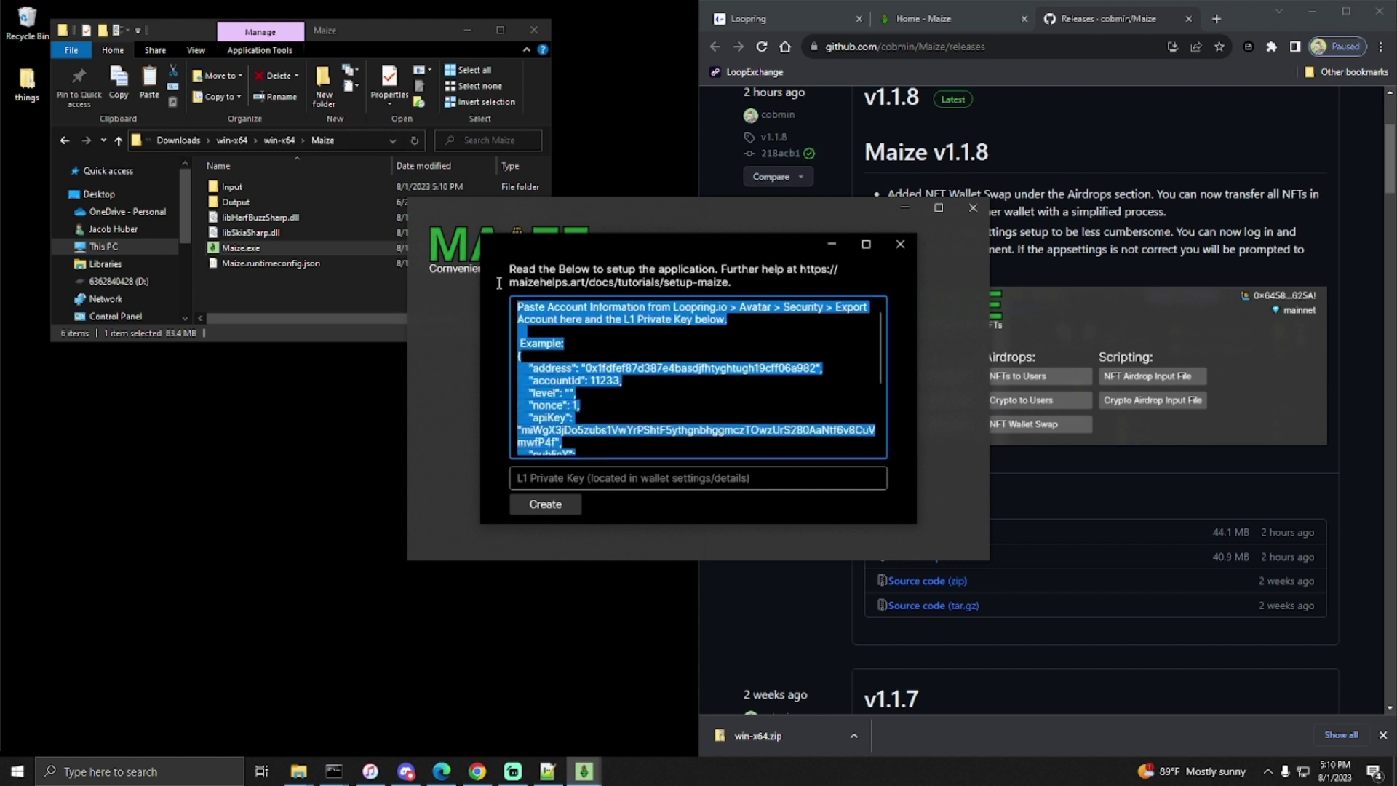
click(535, 481)
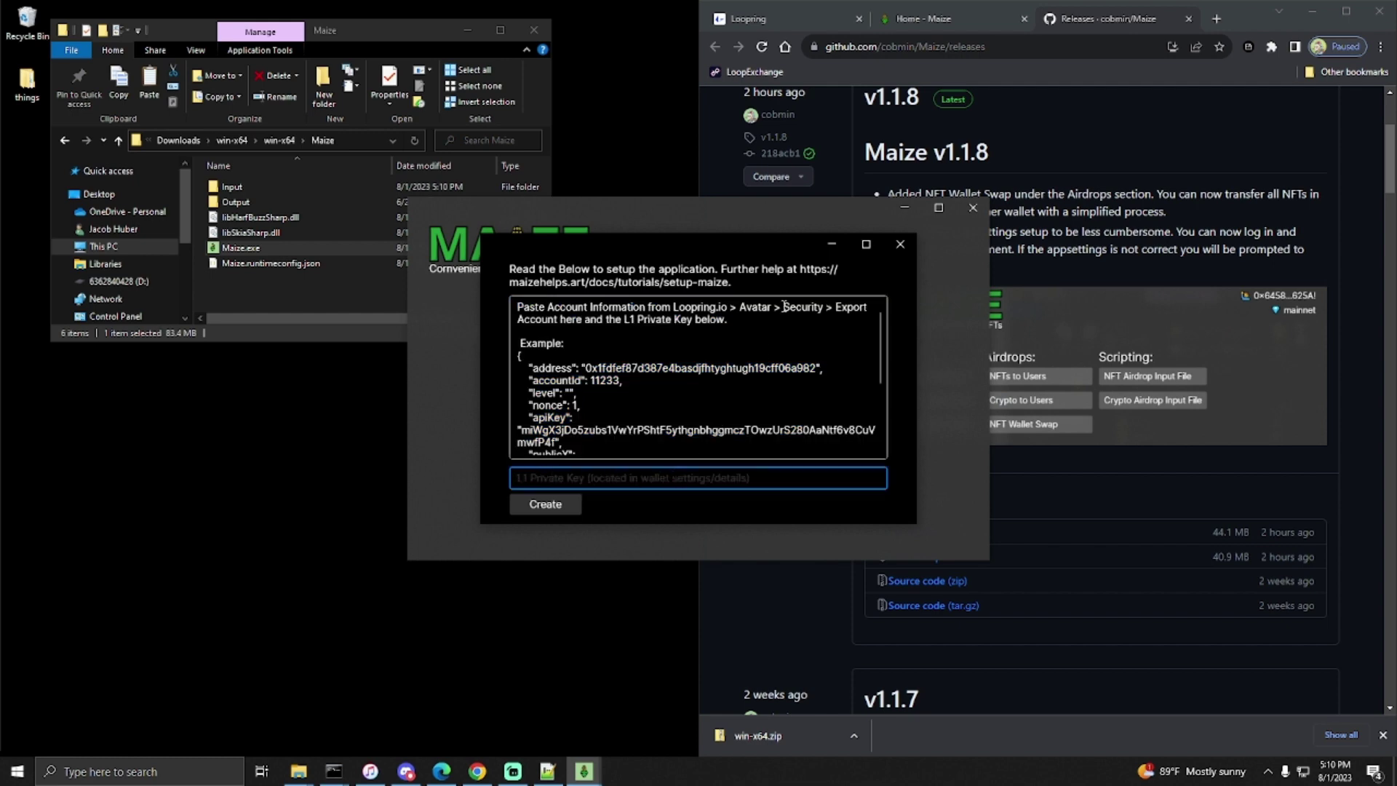
click(778, 15)
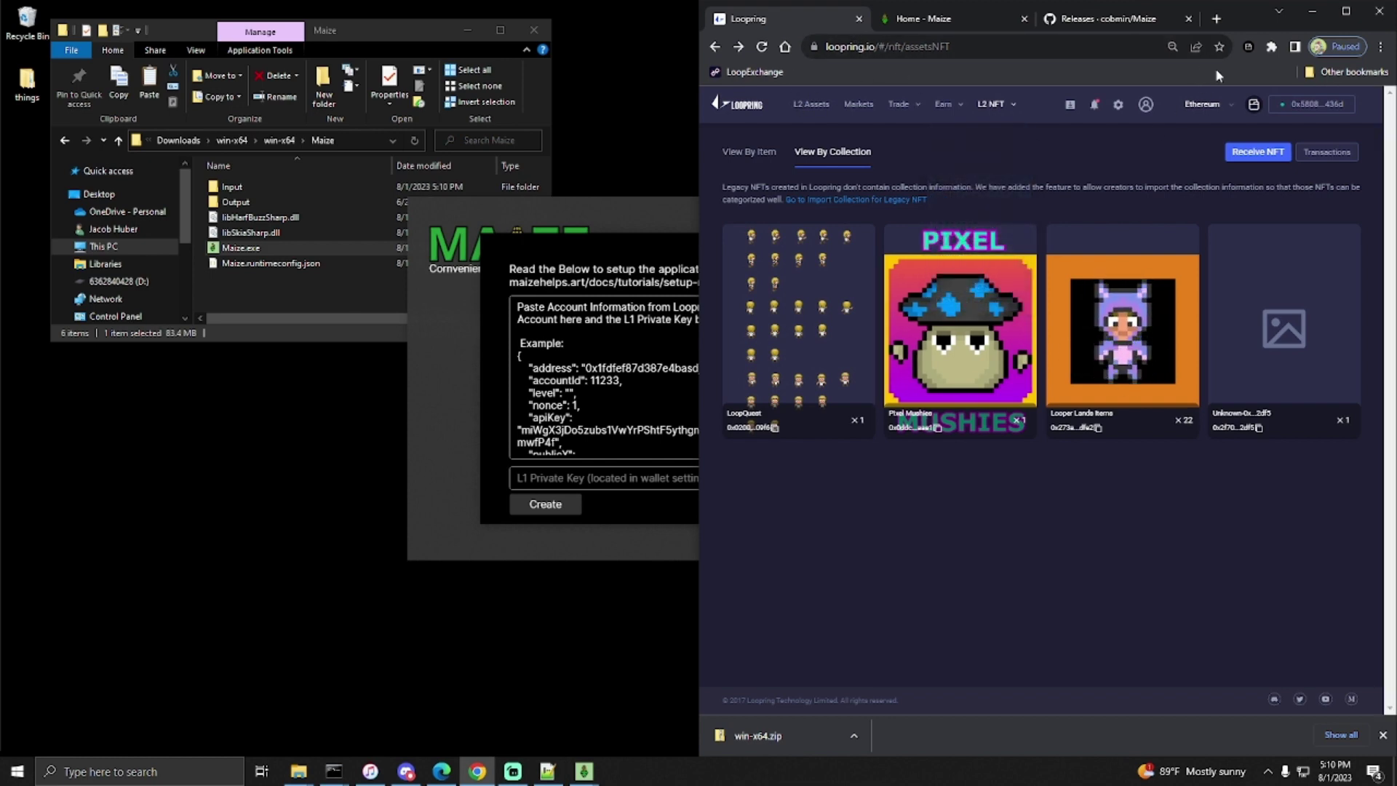
- Unlock the GameStop Wallet with its password and list the owned NFTs under L2 NFT > My NFTs
click(1247, 47)
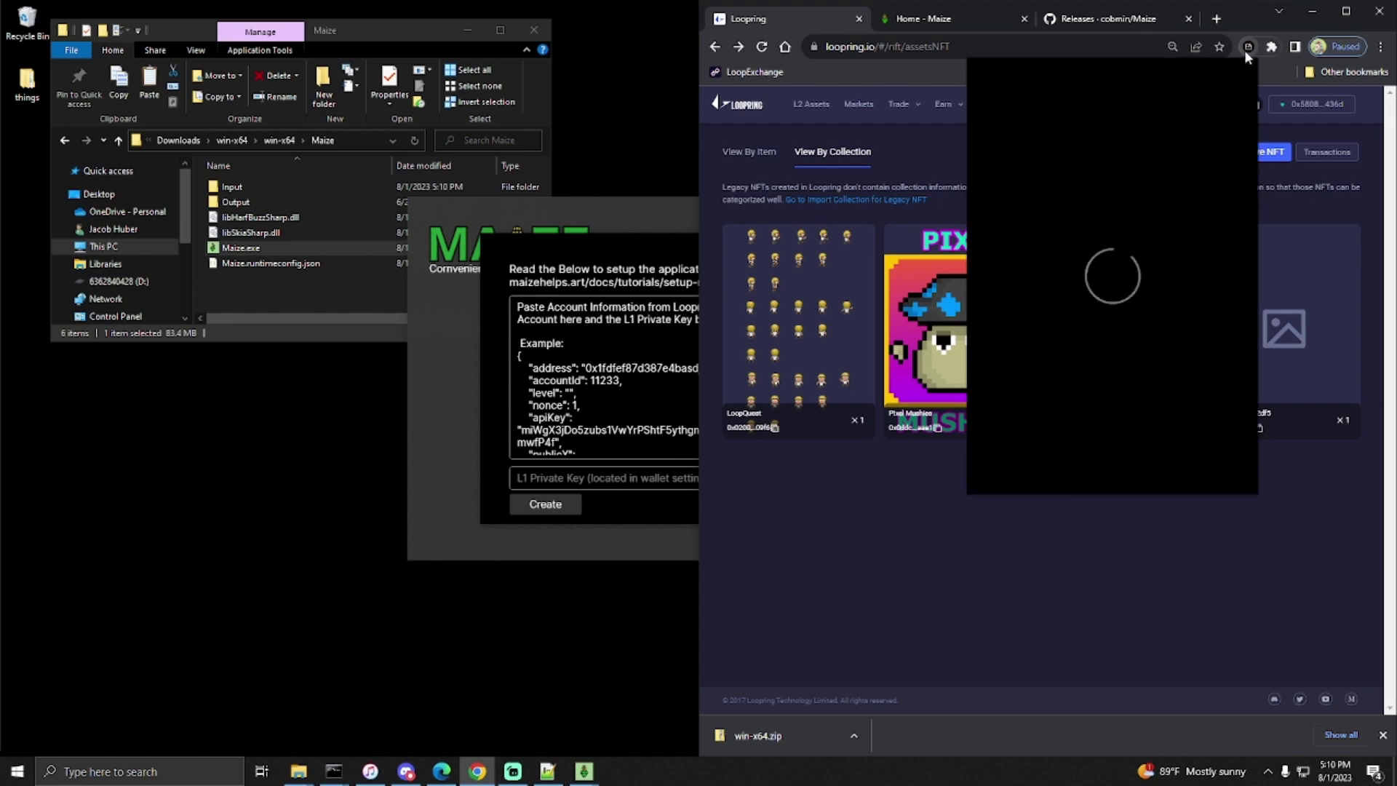
click(1125, 389)
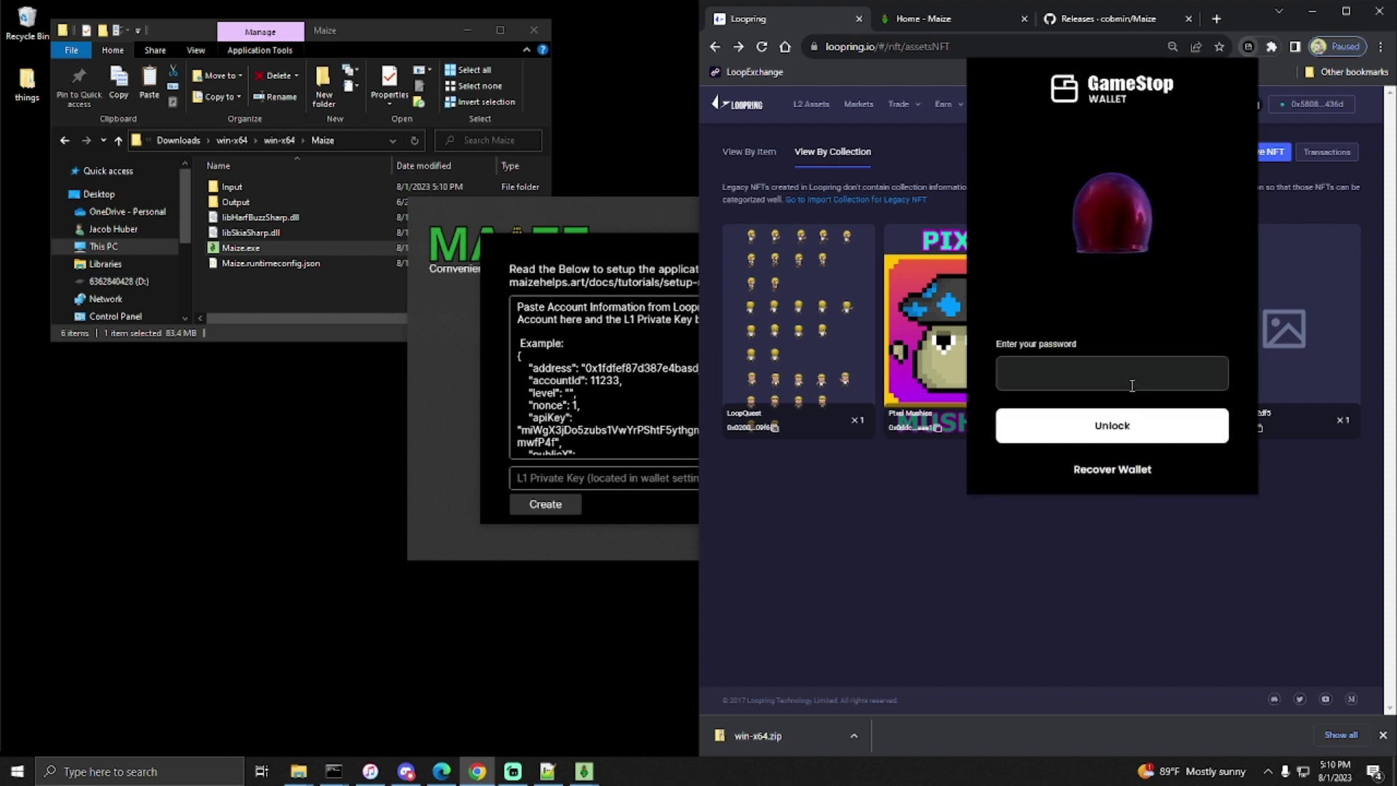
text(•••••••••••••••••)
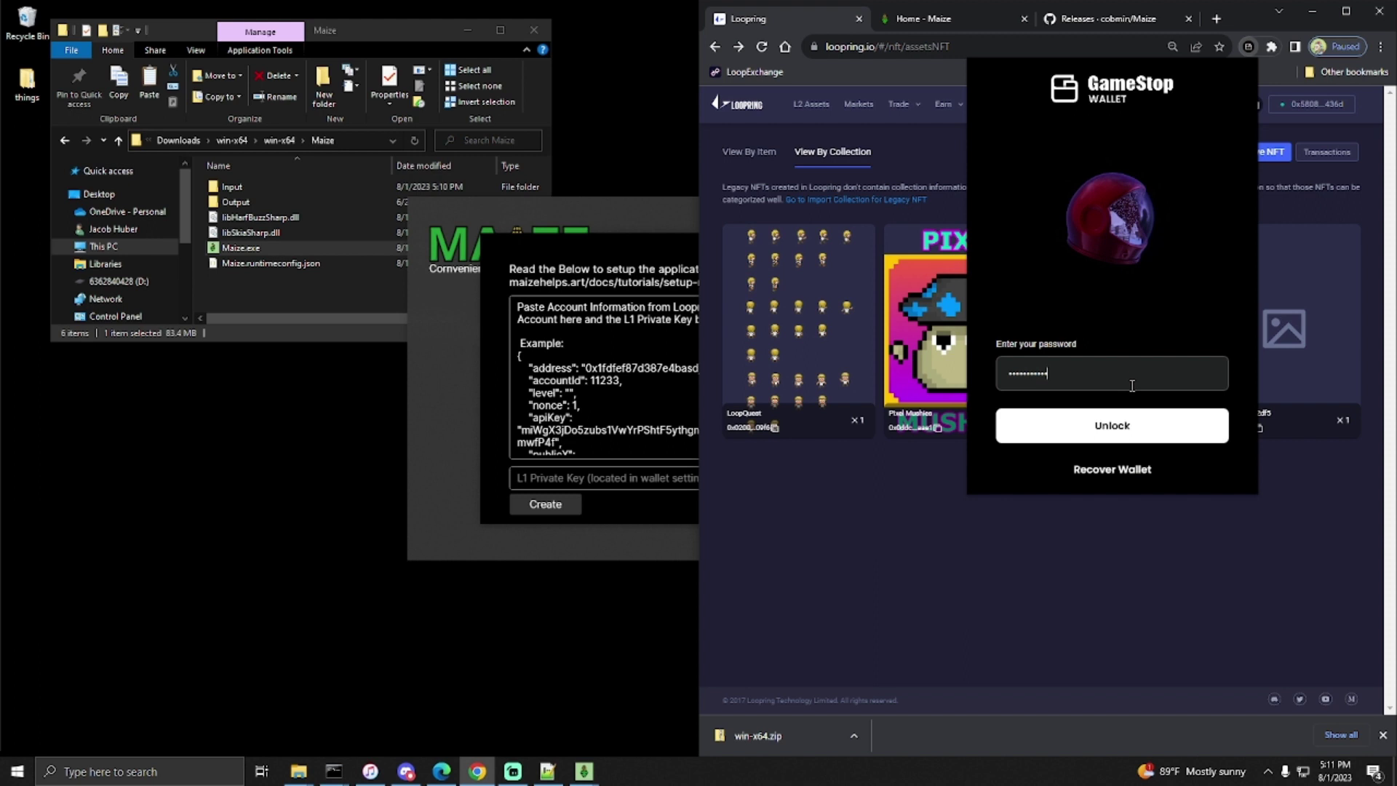
key(Return)
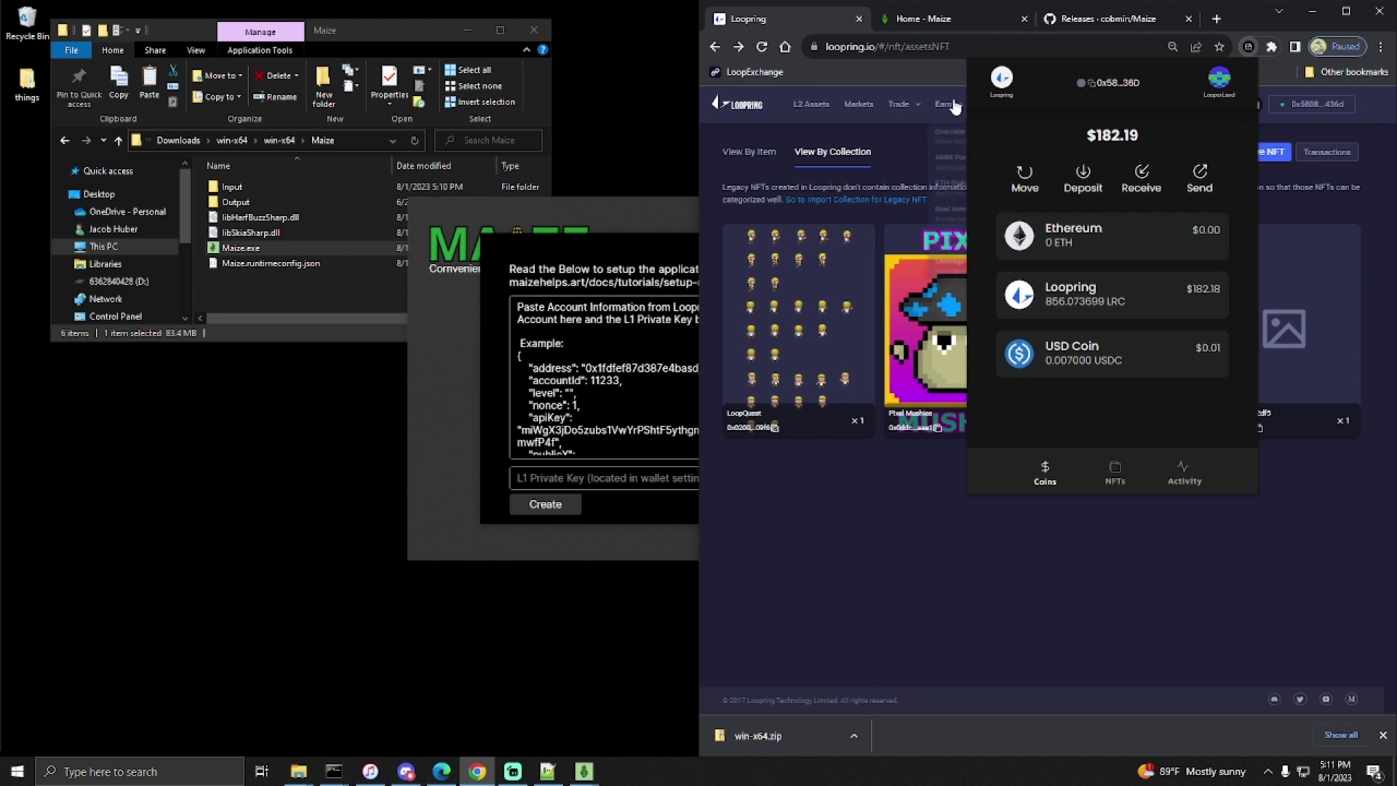
mouse_move(992, 104)
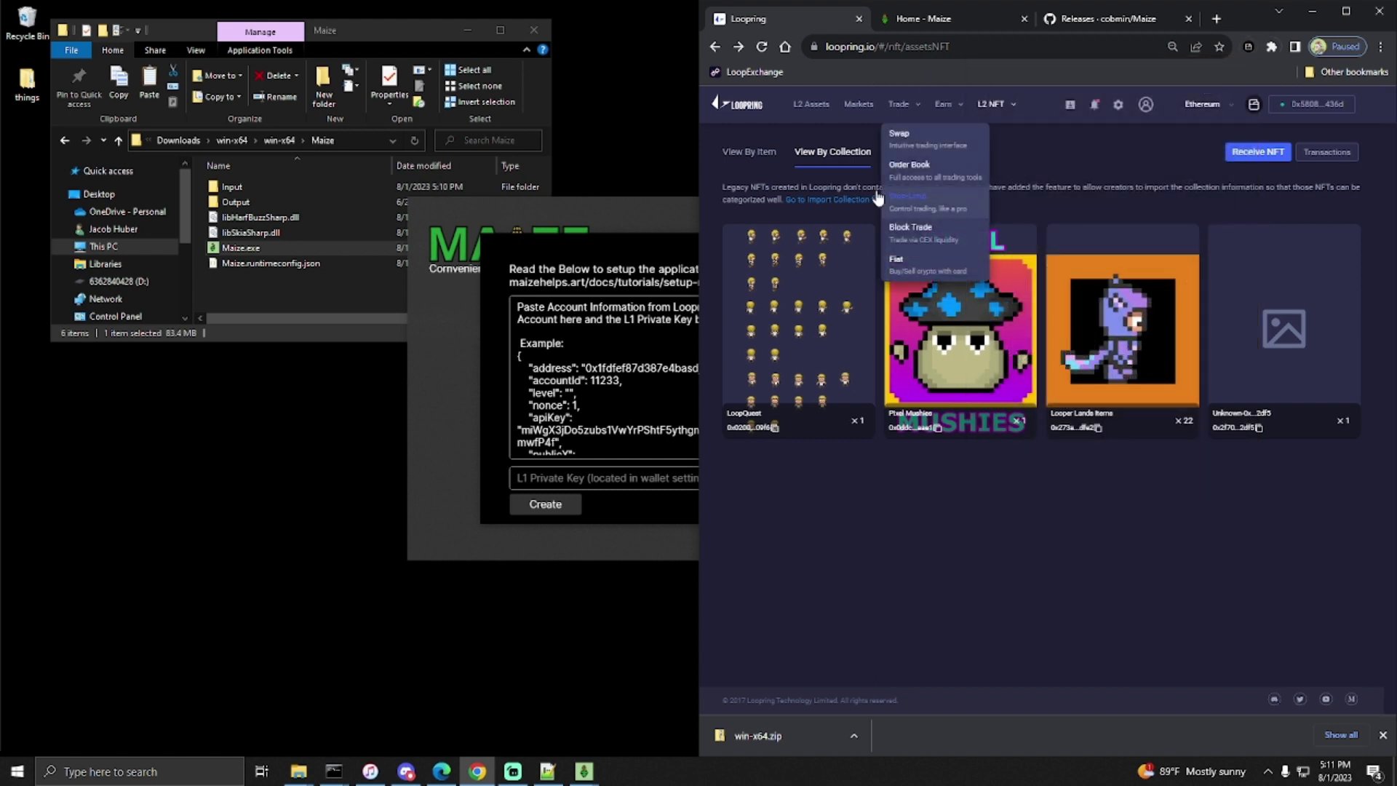
click(1002, 137)
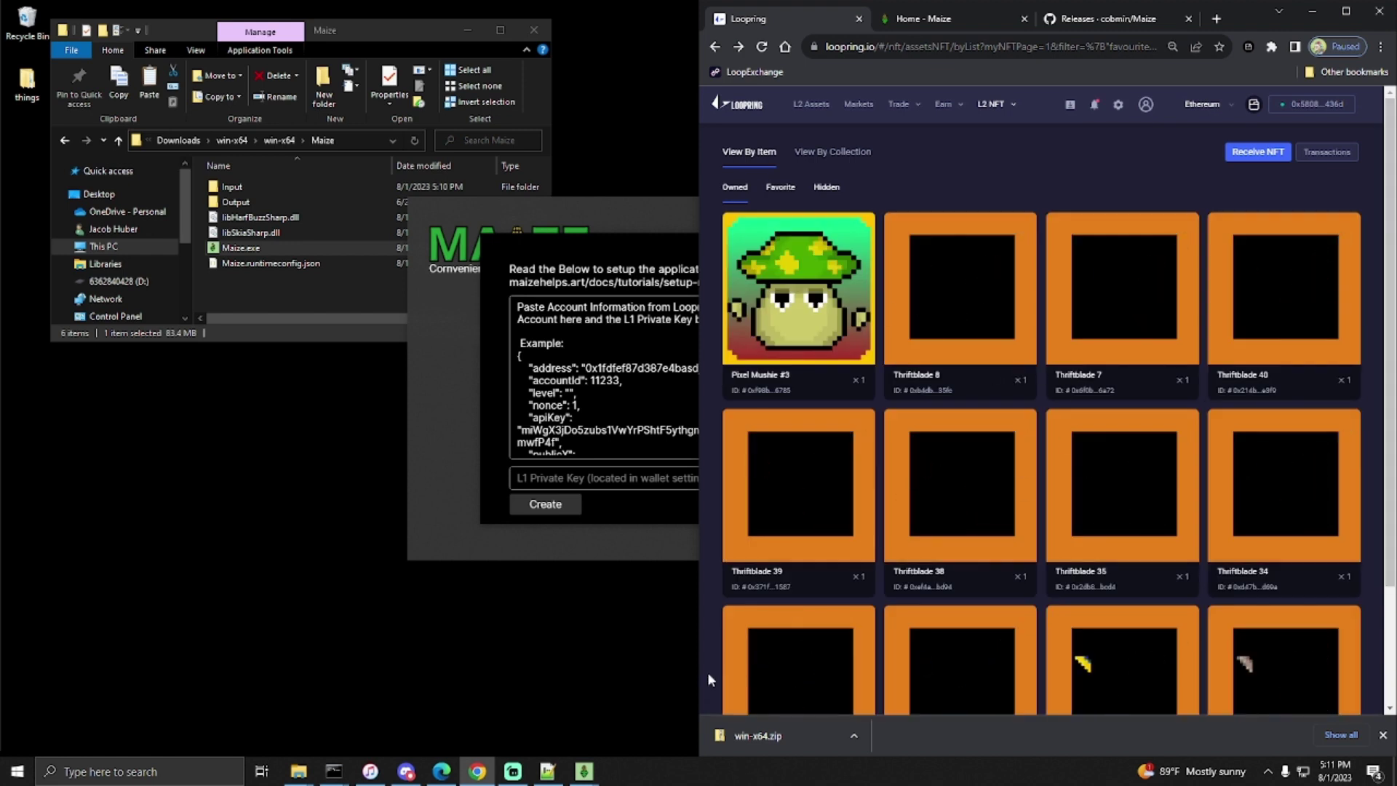
- Check the new Loopring wallet address in Notepad++, minimize the note, and scroll the NFT list
click(547, 771)
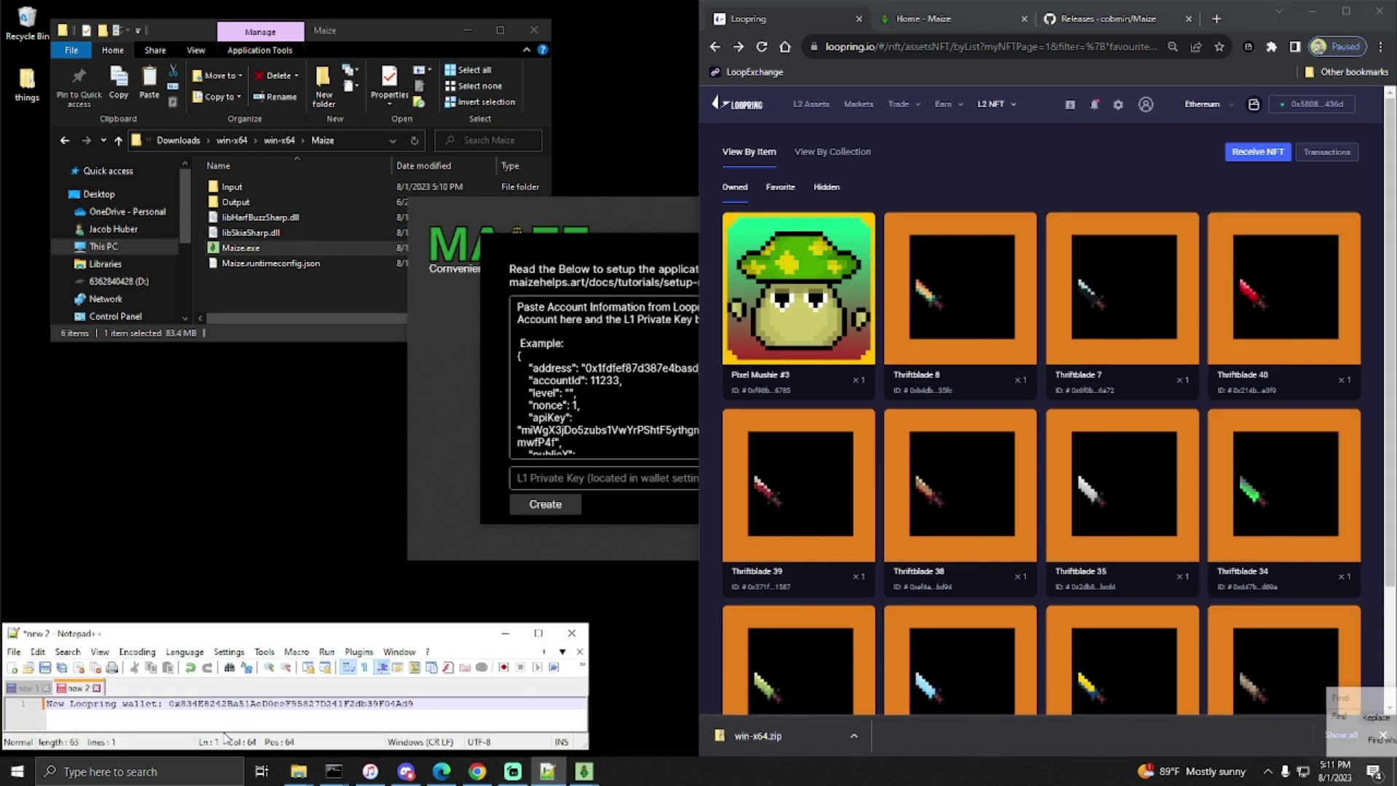
double_click(259, 706)
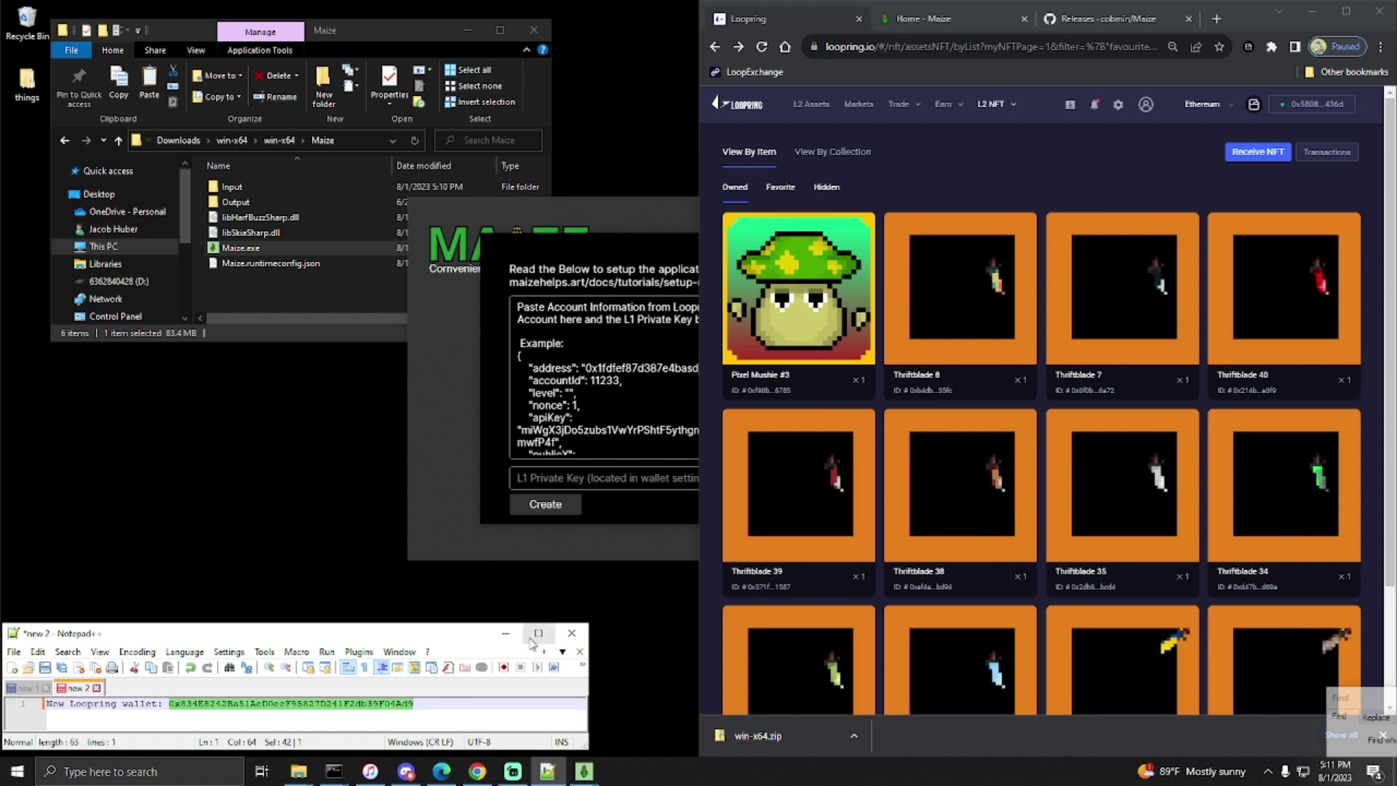
click(505, 632)
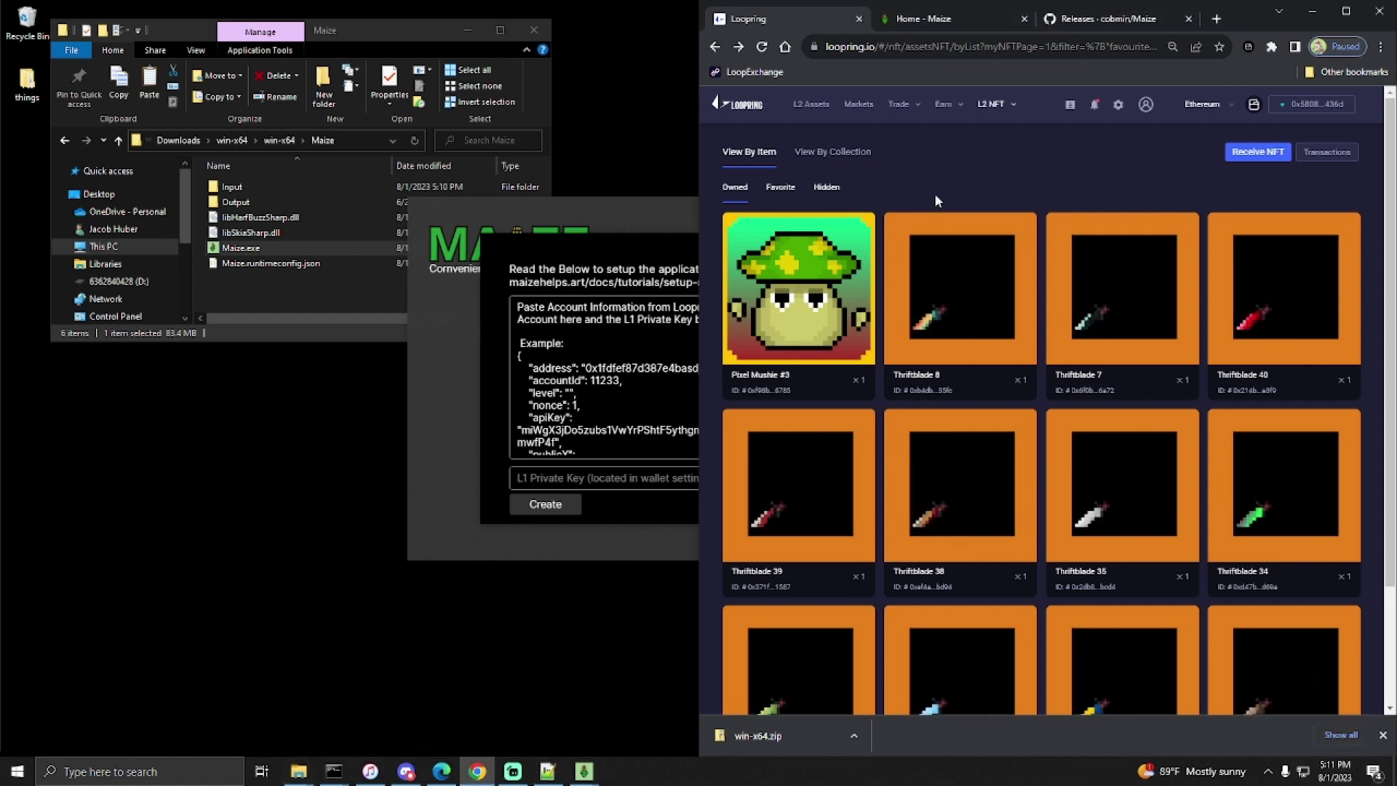
scroll(997, 392, down, 2)
scroll(993, 393, up, 2)
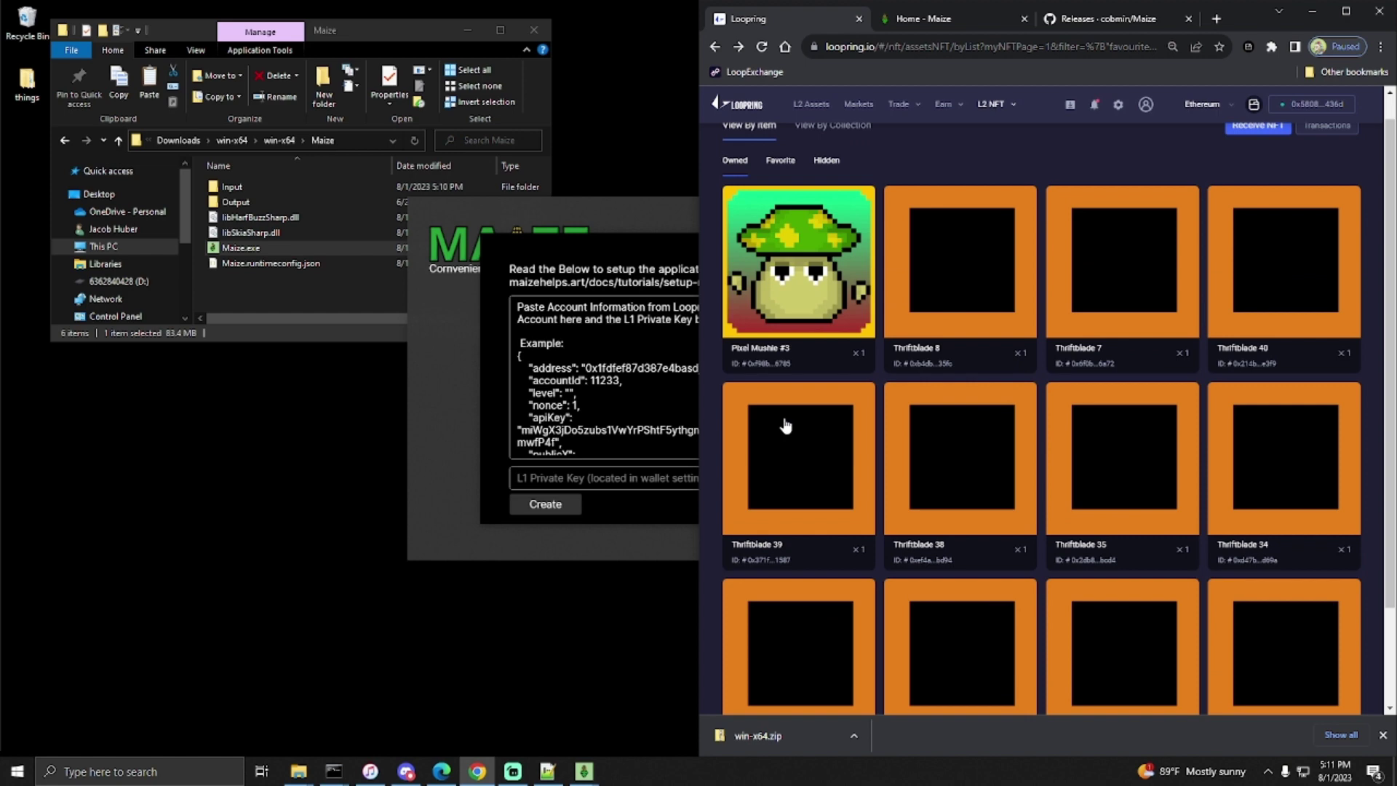
scroll(989, 156, up, 1)
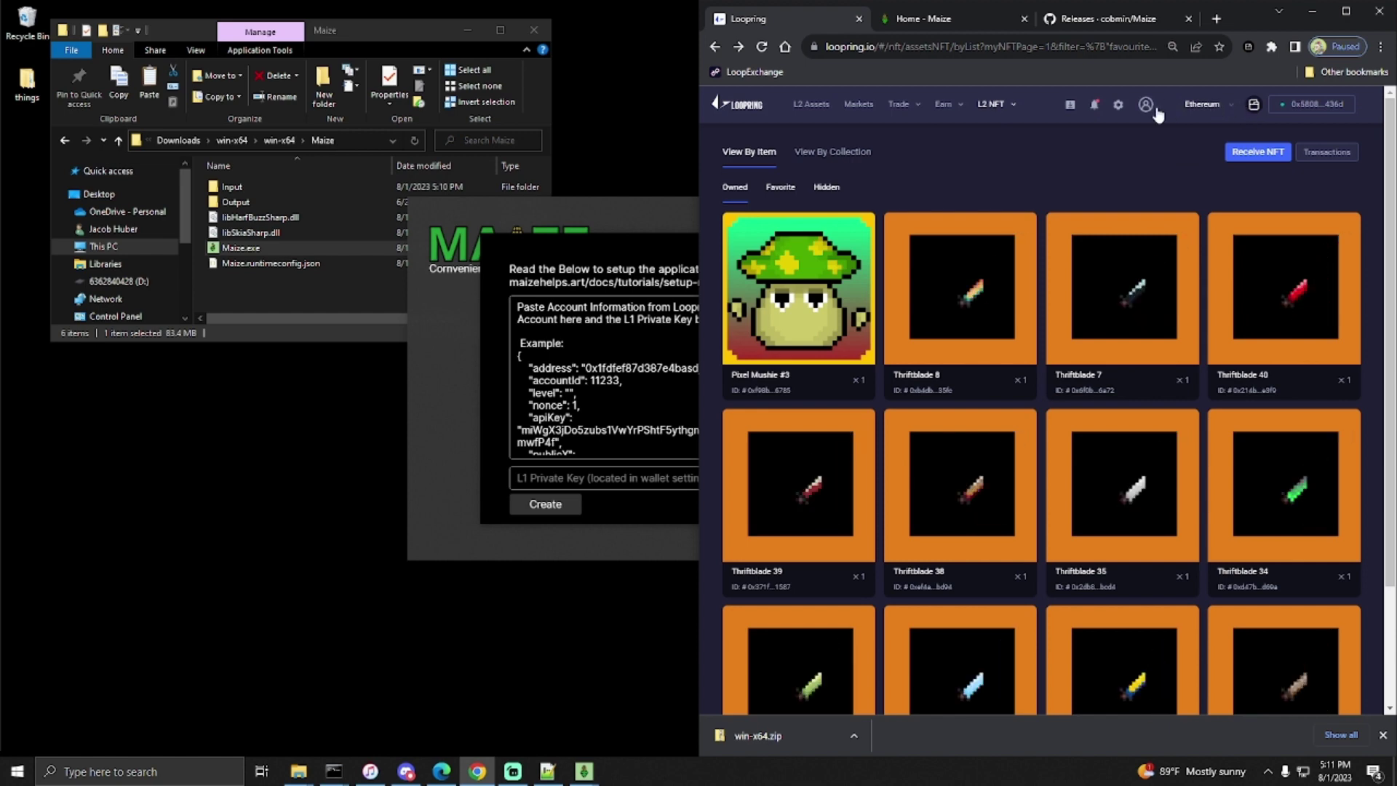
- Open the Loopring account's Security page and start Export Account
mouse_move(1147, 110)
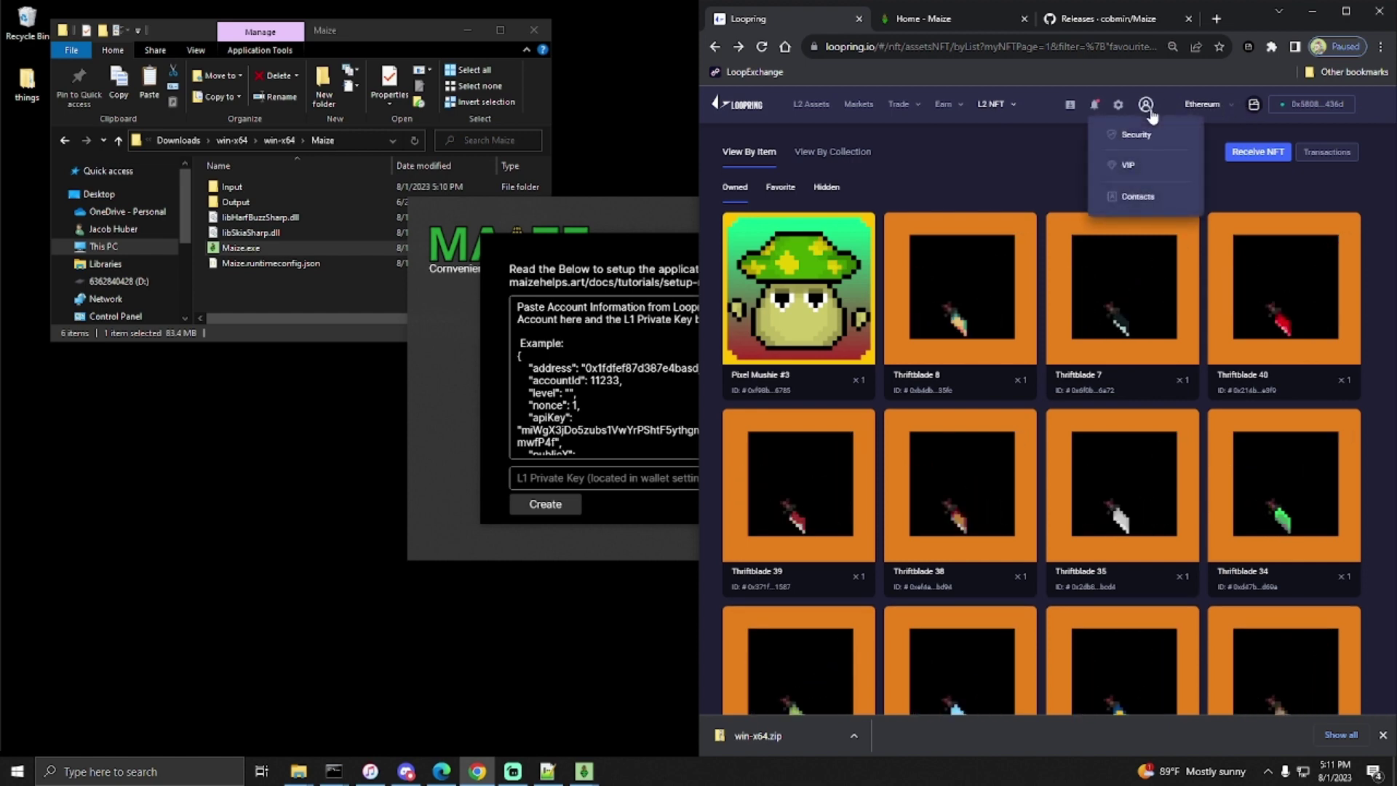
click(1142, 134)
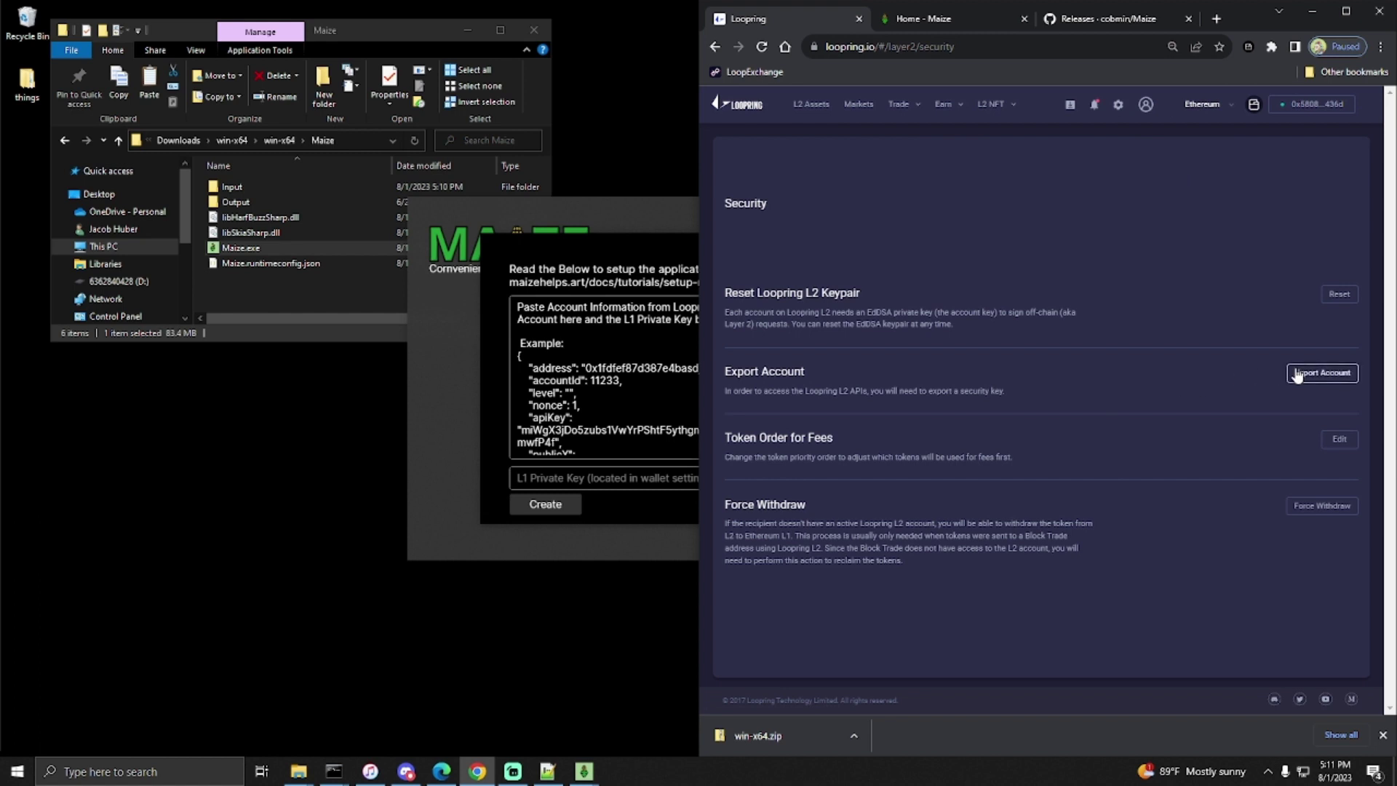
click(1318, 372)
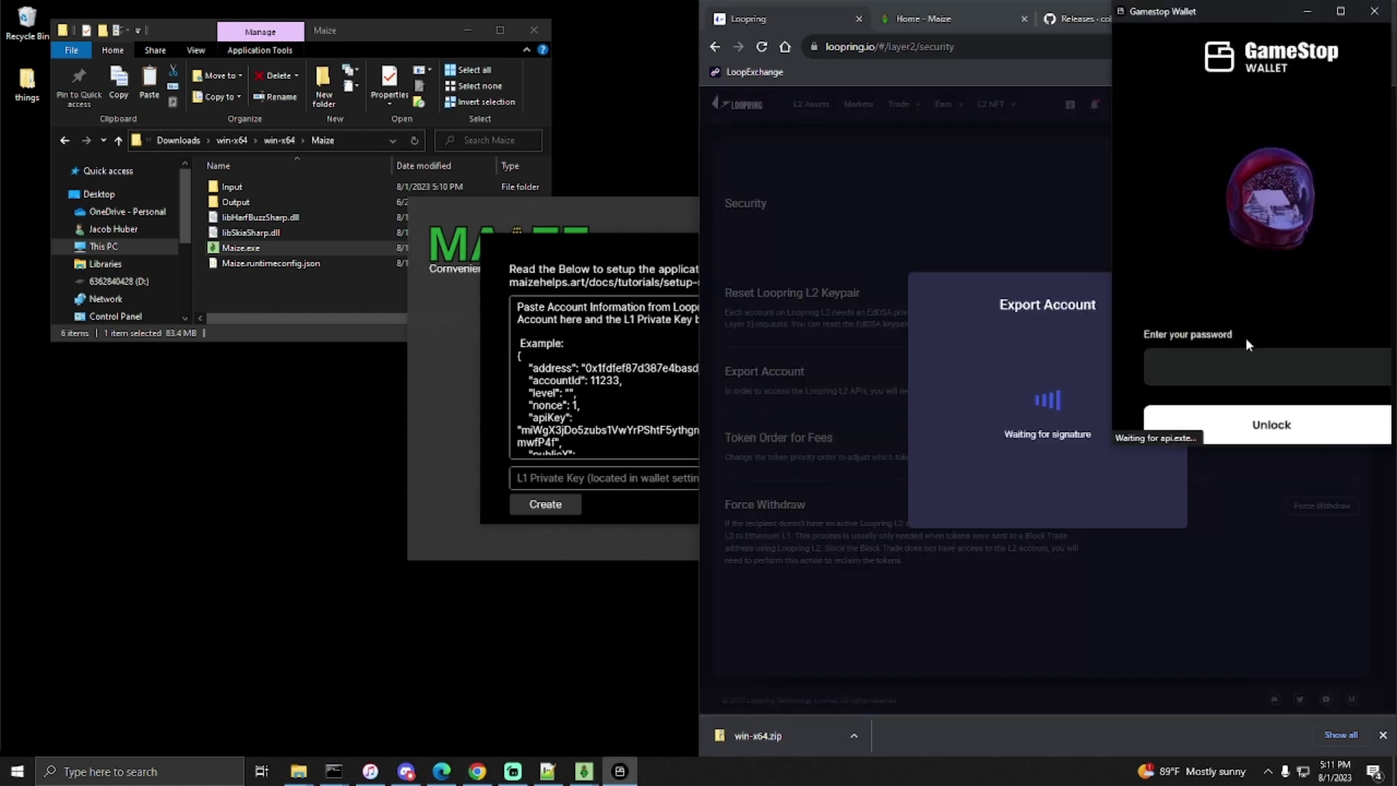
- Unlock the GameStop Wallet with its password and approve the signature request
text(••••••••••)
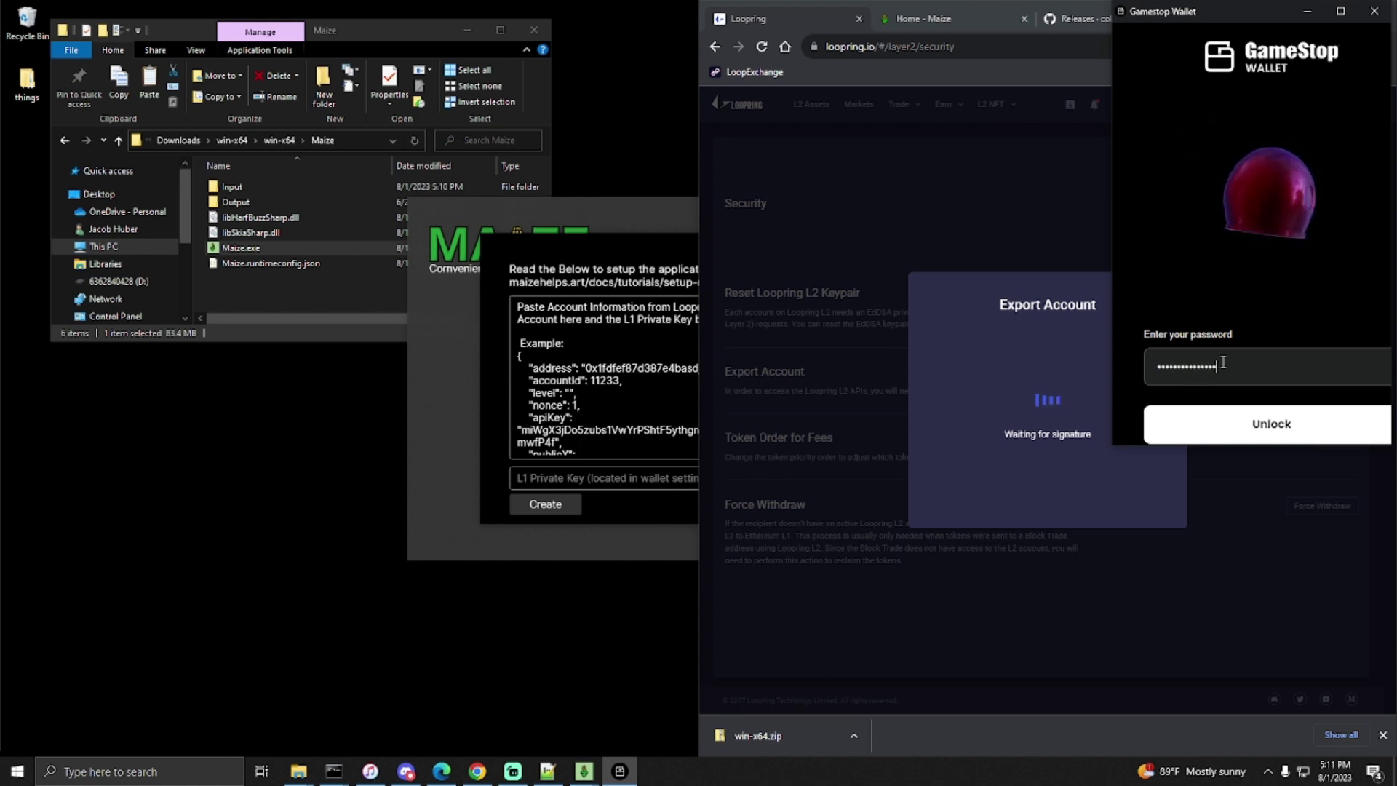
key(Return)
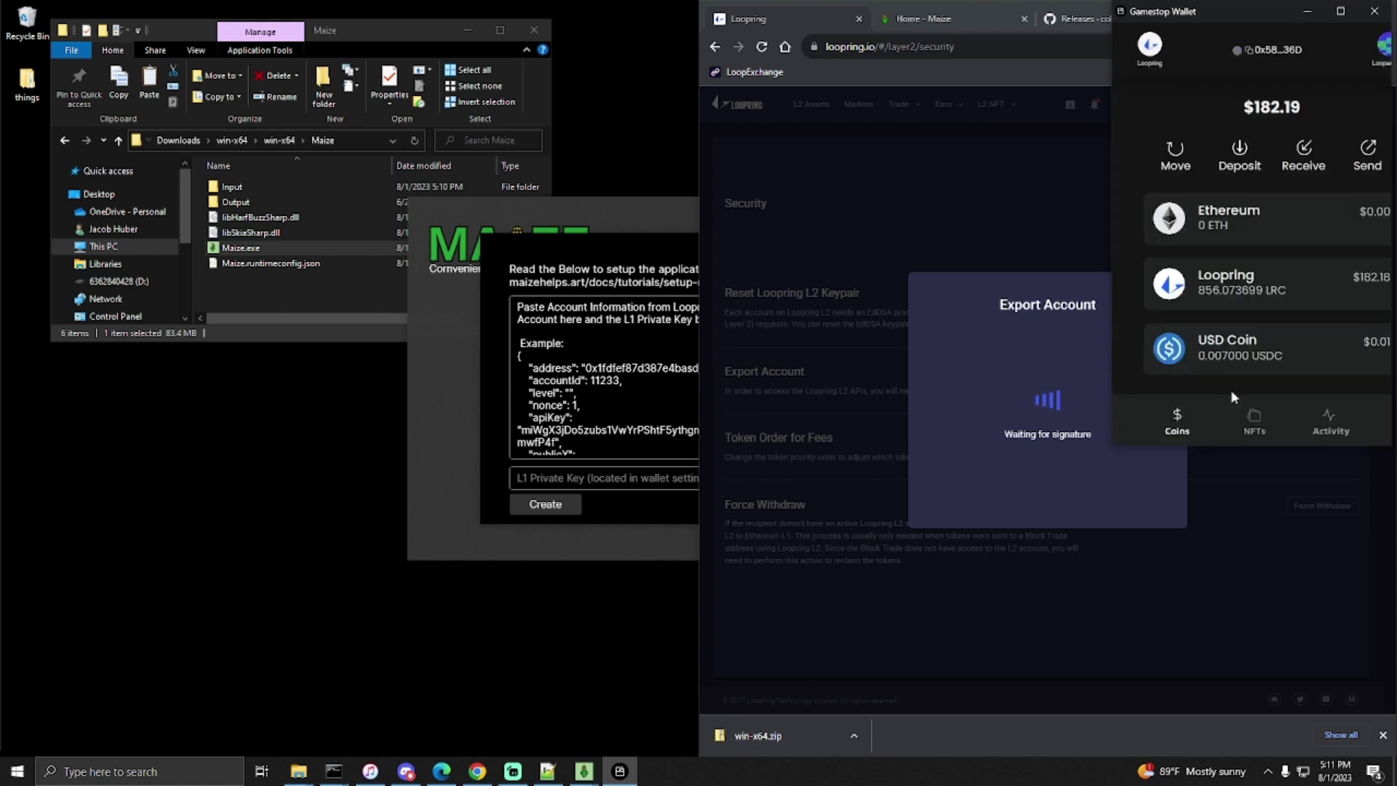
click(1060, 178)
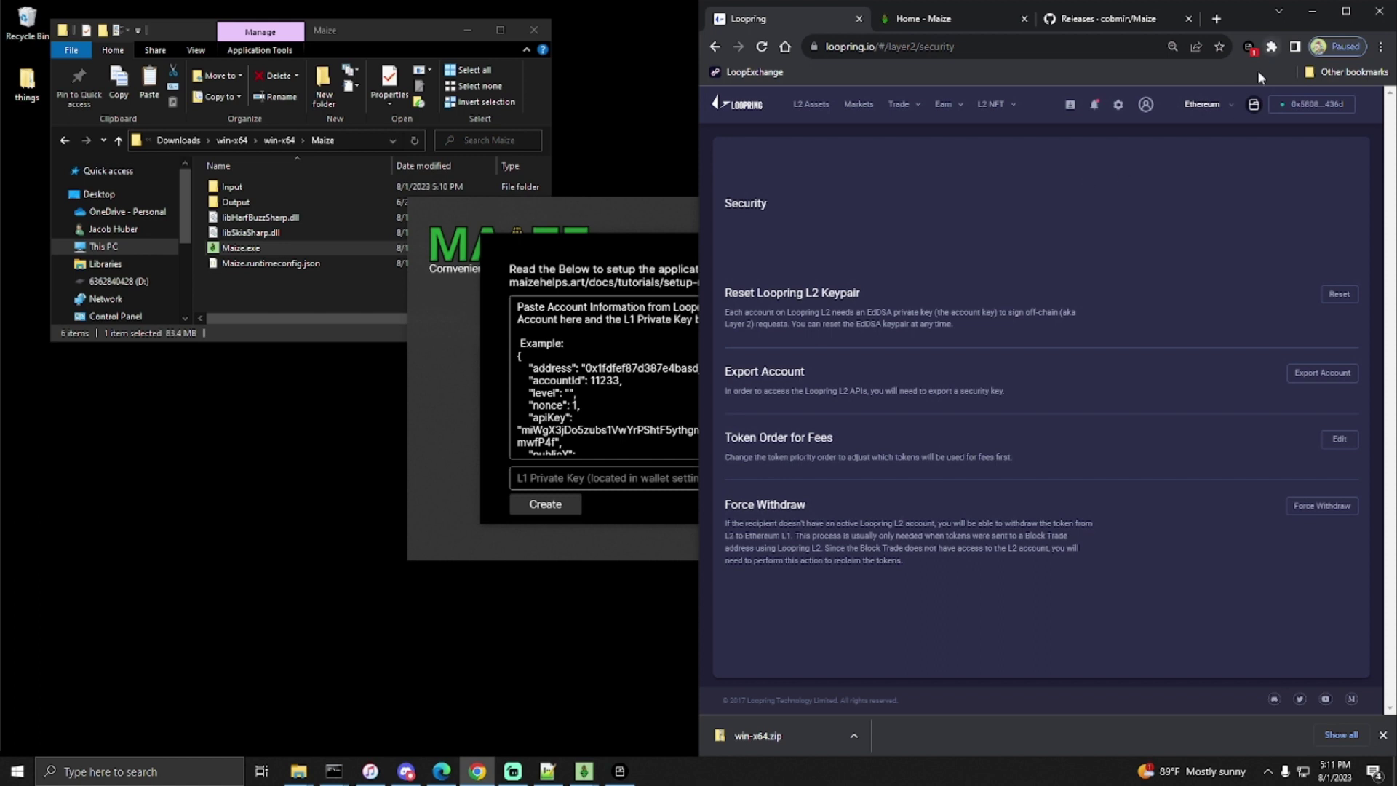
click(1249, 48)
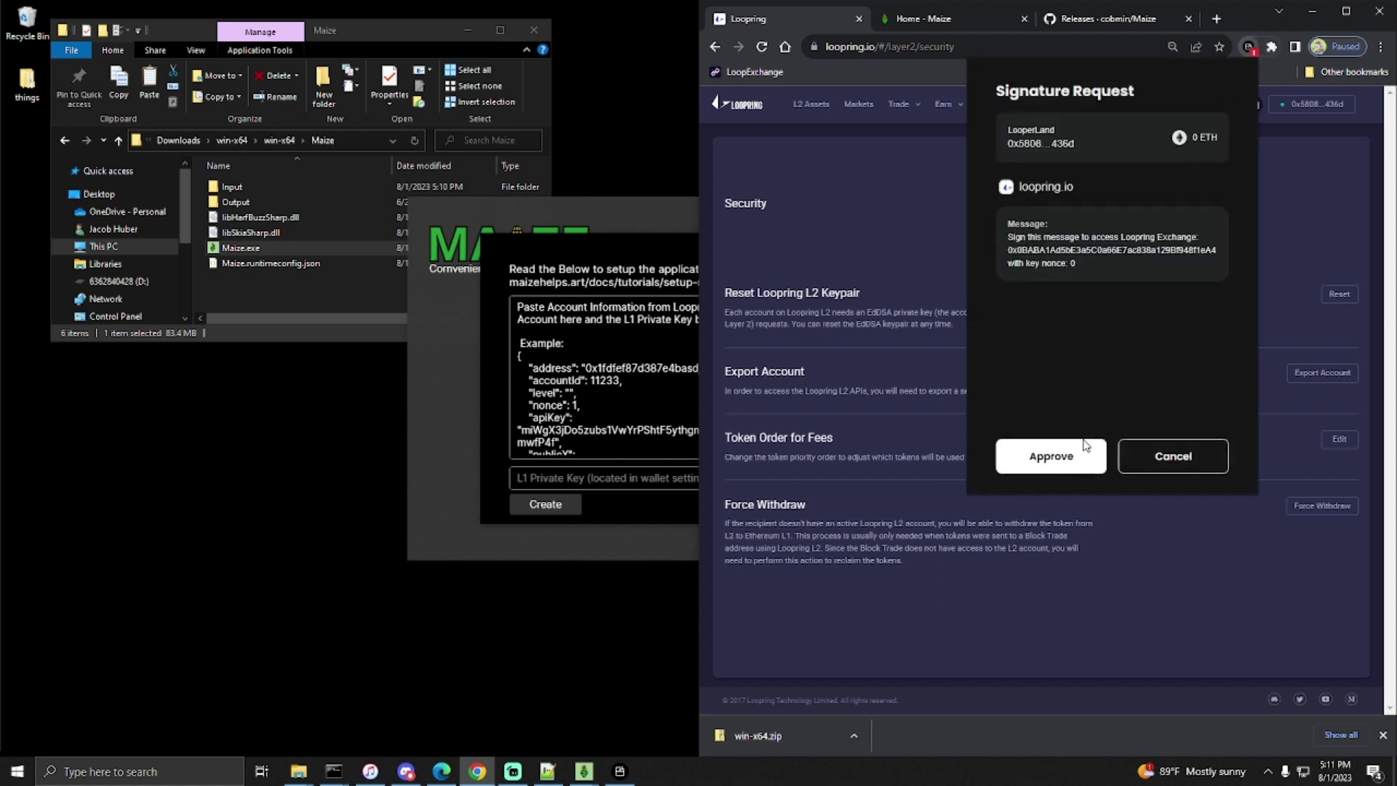
click(1043, 456)
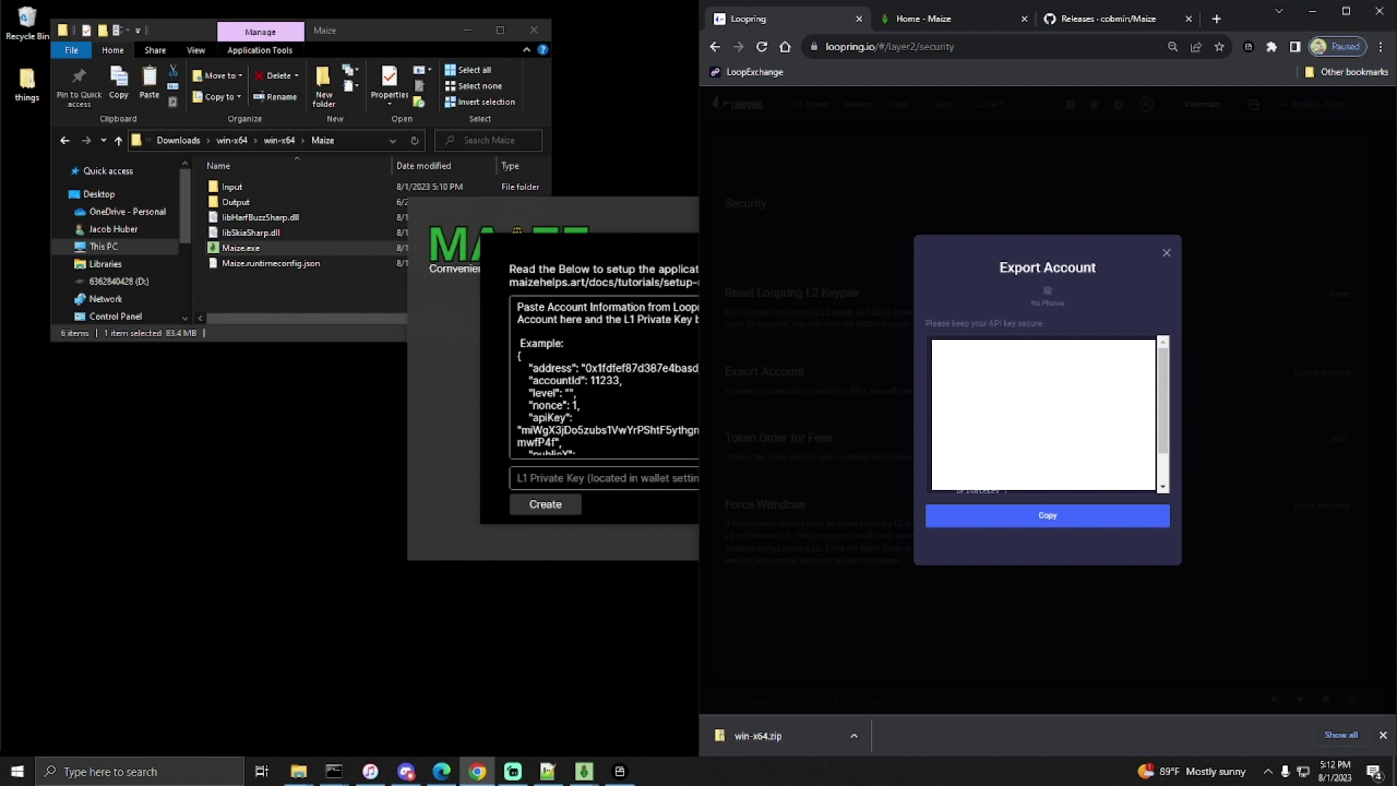
- Replace Maize's example account text with the copied Loopring export and focus the L1 Private Key field
click(1045, 519)
click(652, 413)
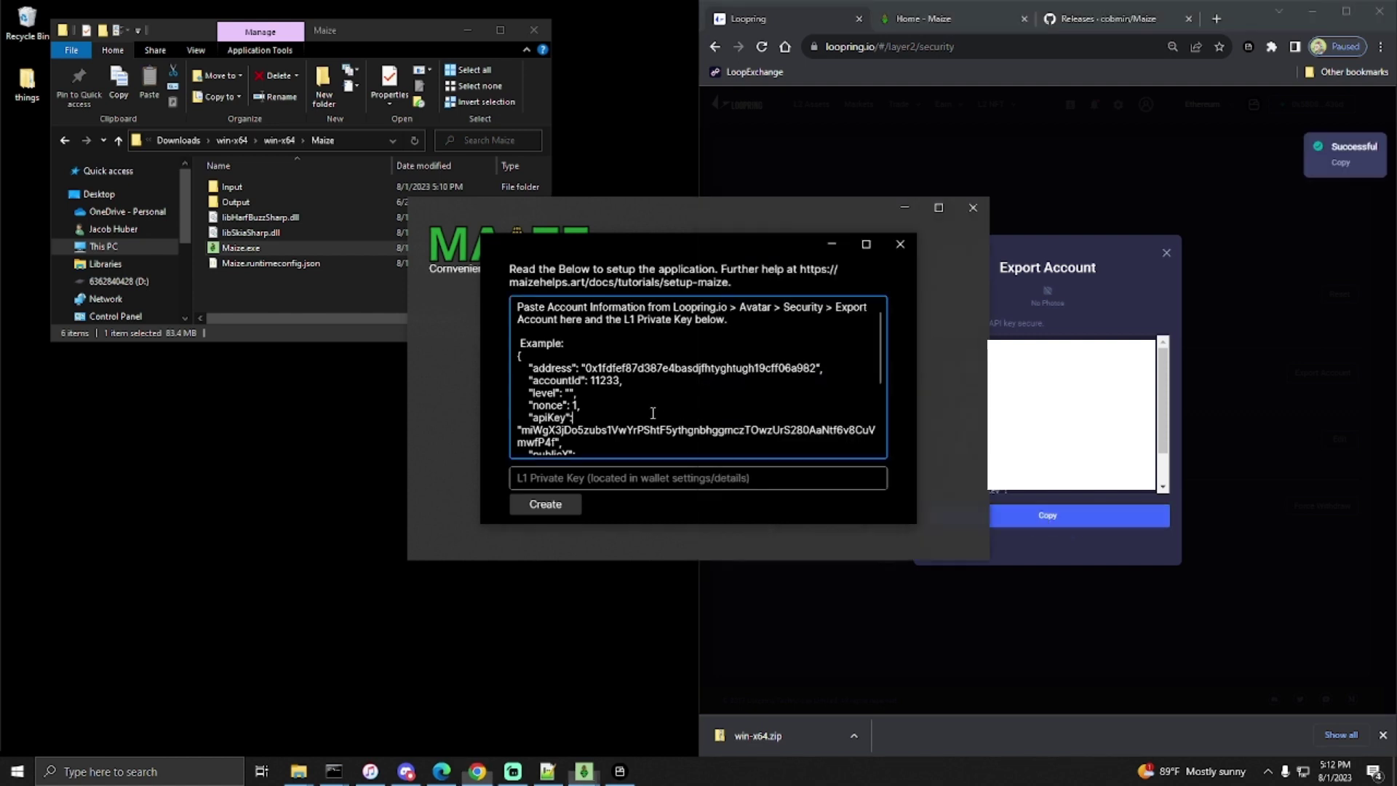
key(ctrl+a)
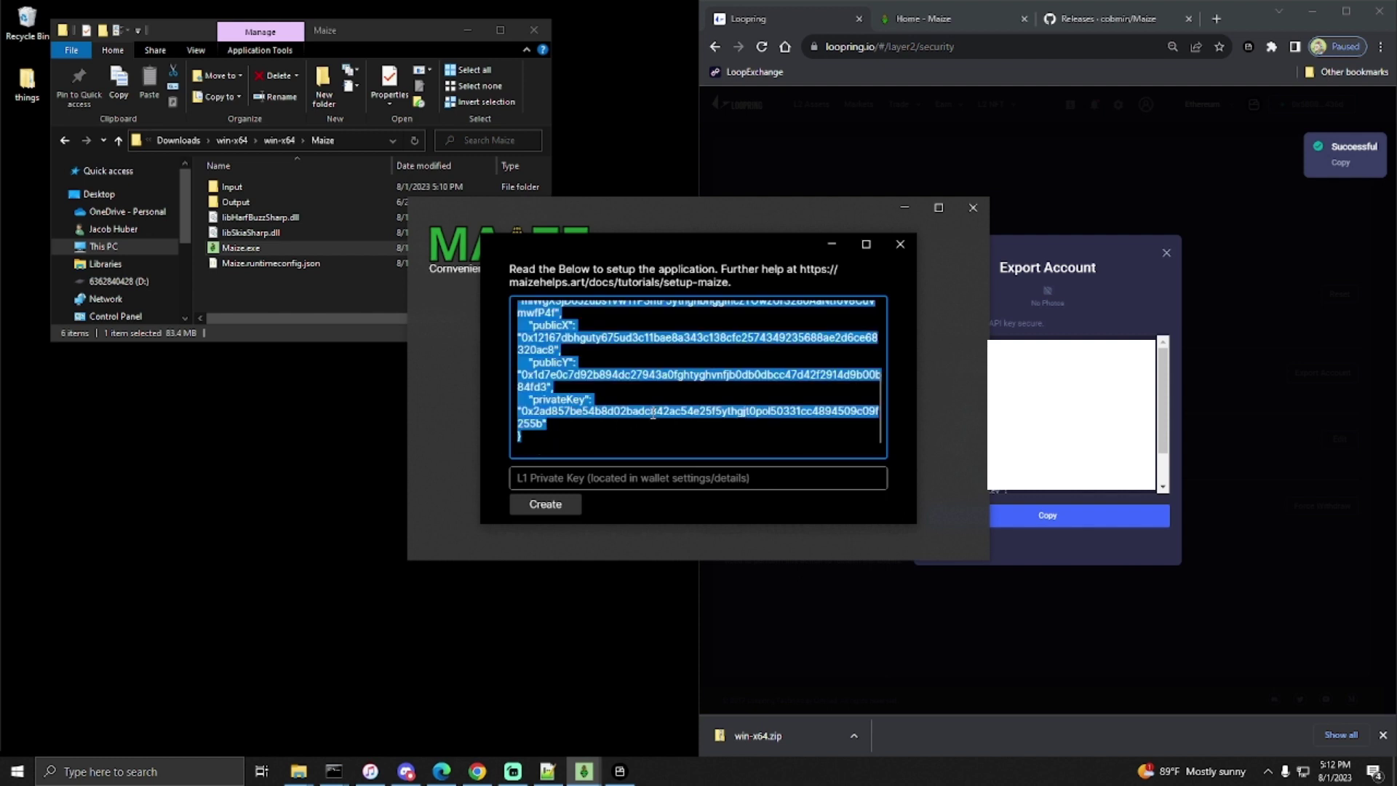
key(BackSpace)
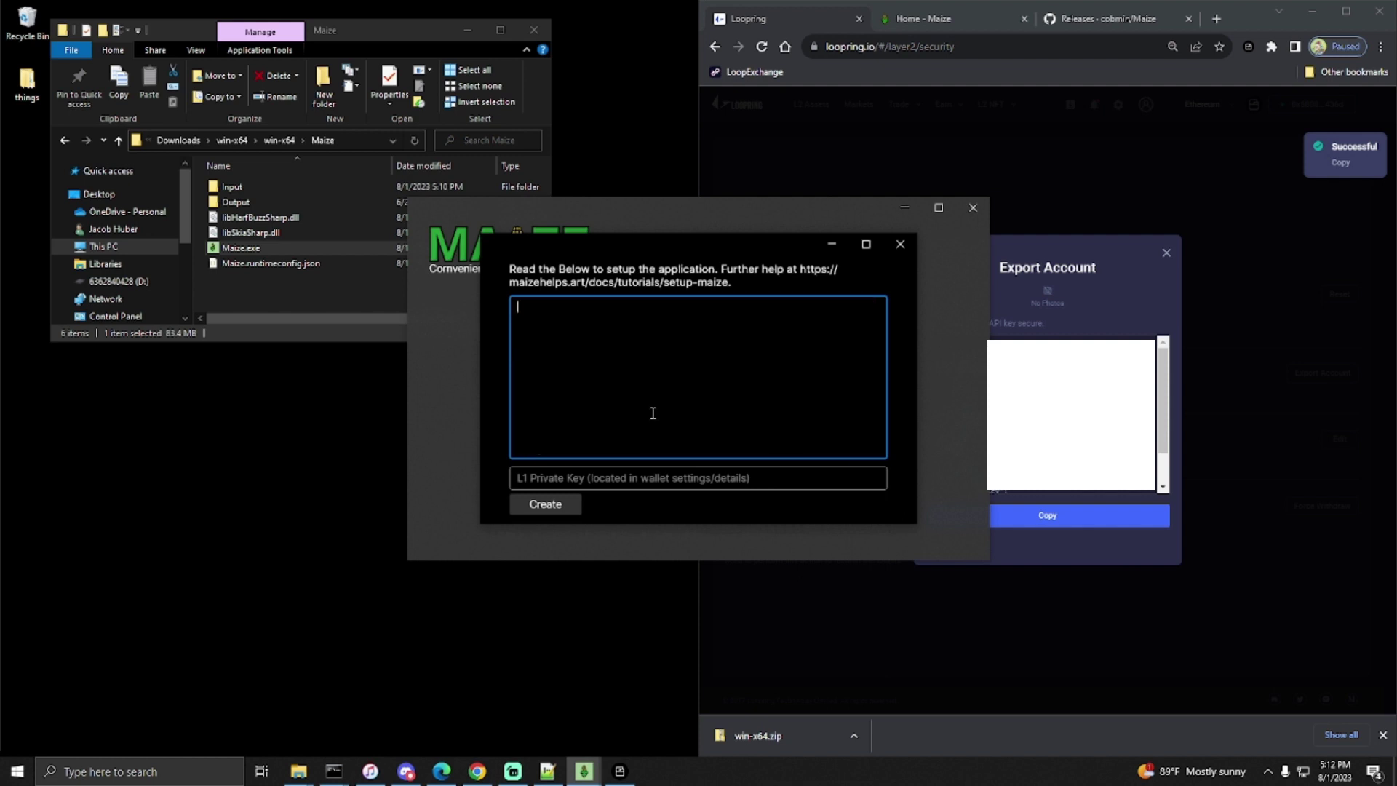
key(ctrl+v)
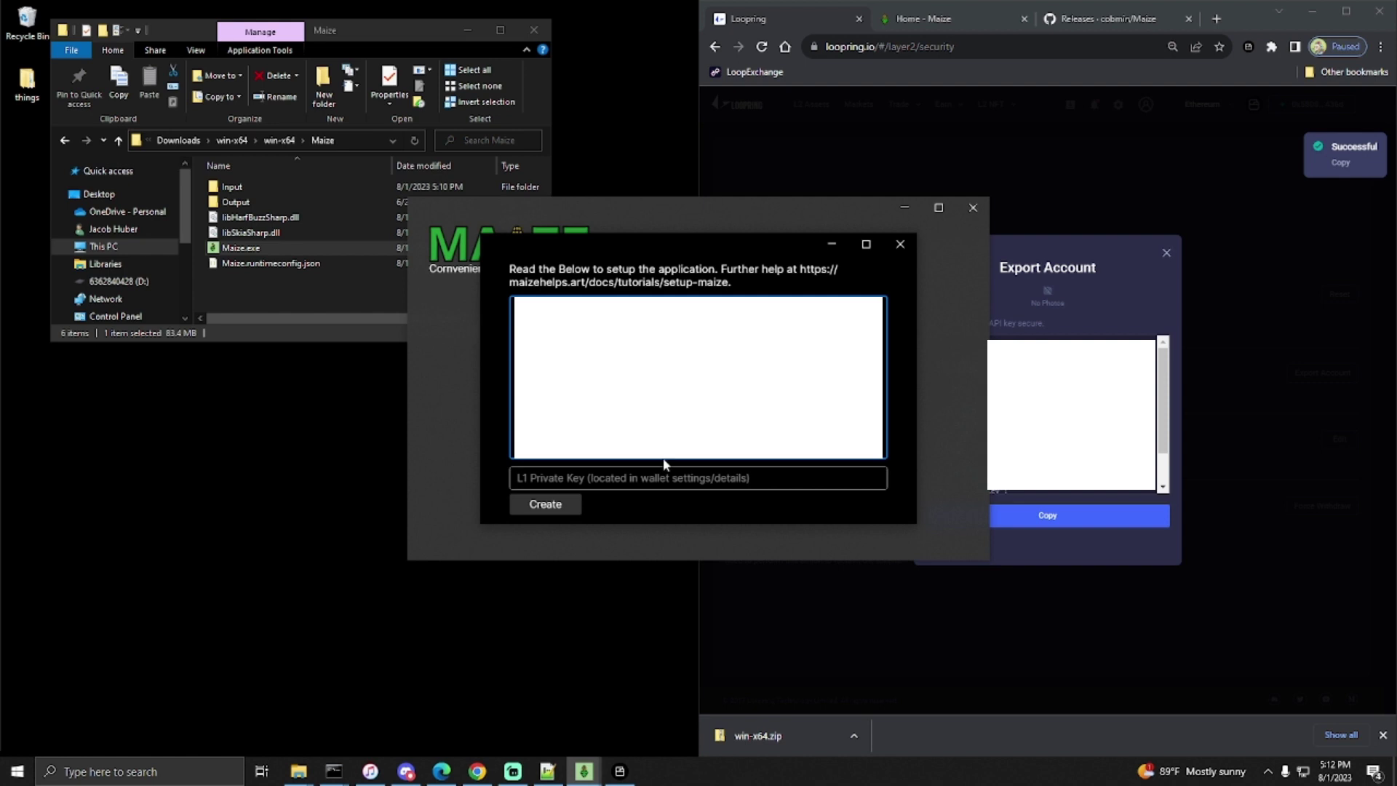
click(644, 478)
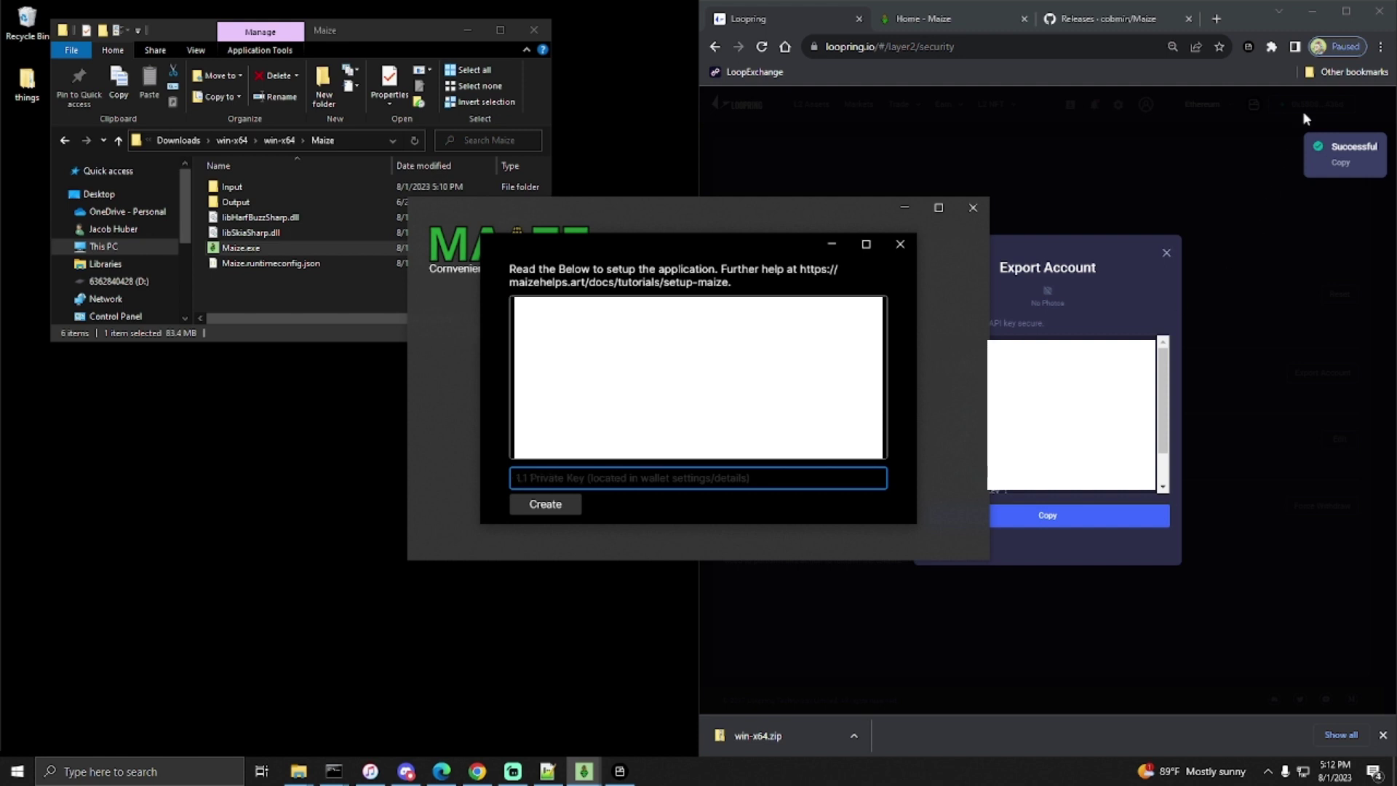
click(1247, 47)
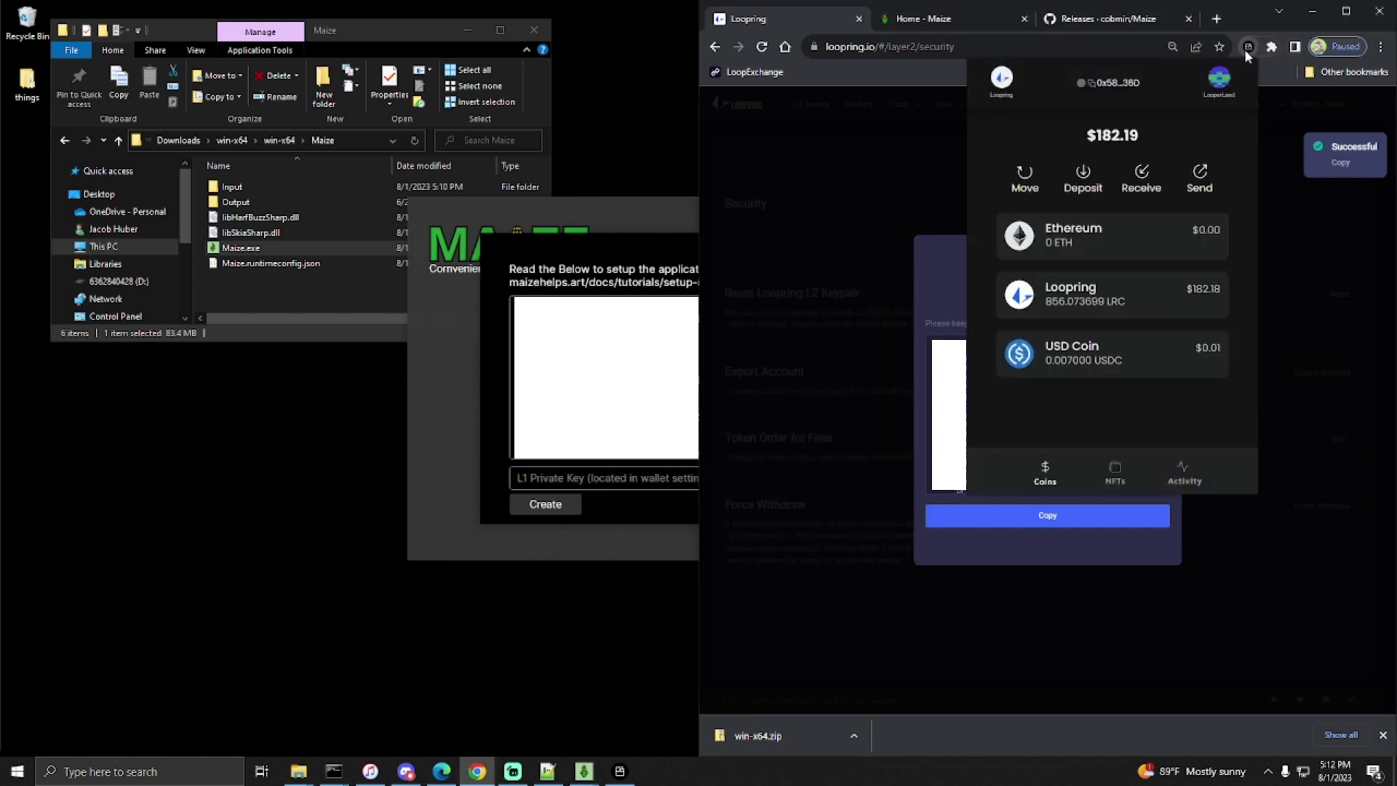
- Open the wallet's Export Private Key form under Settings and enter the password
click(1222, 81)
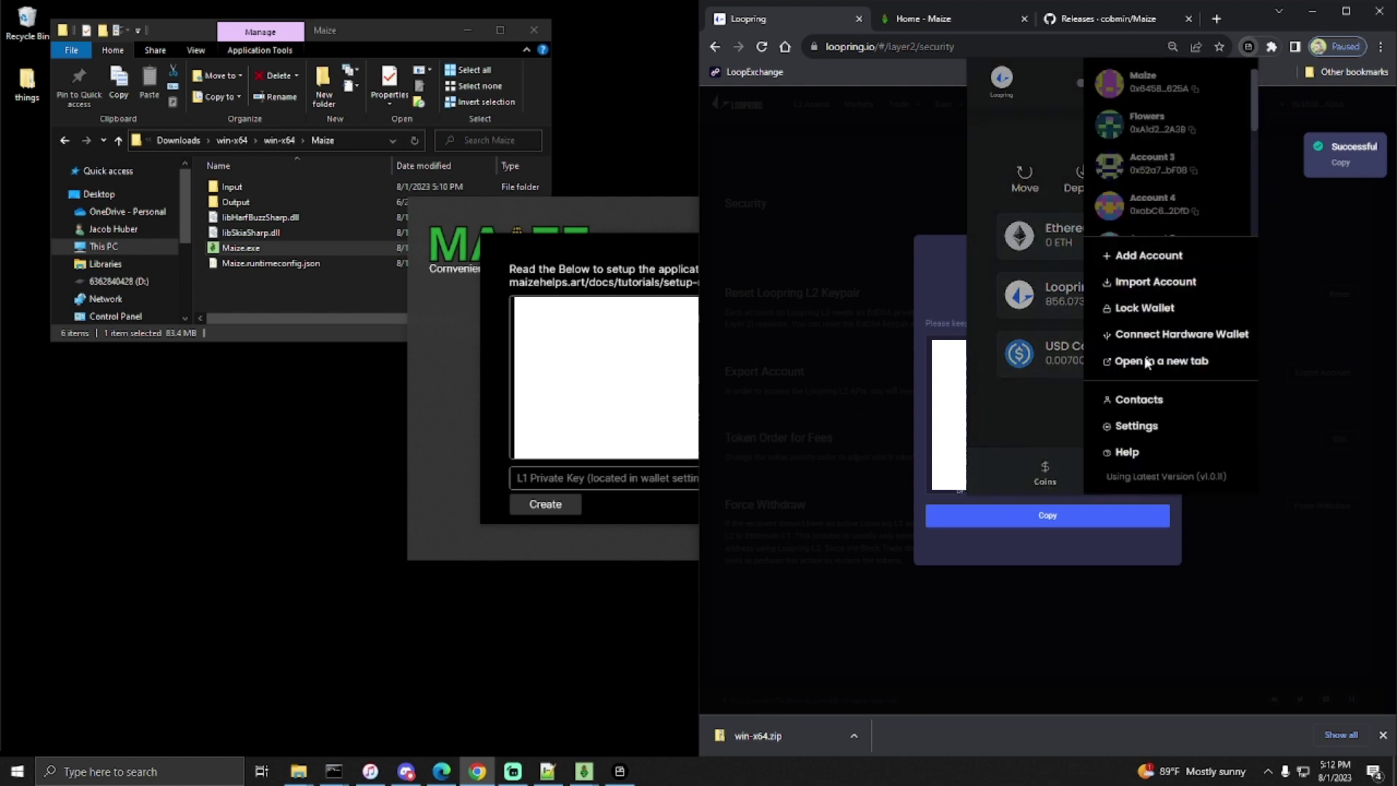
click(1136, 426)
scroll(1124, 410, down, 2)
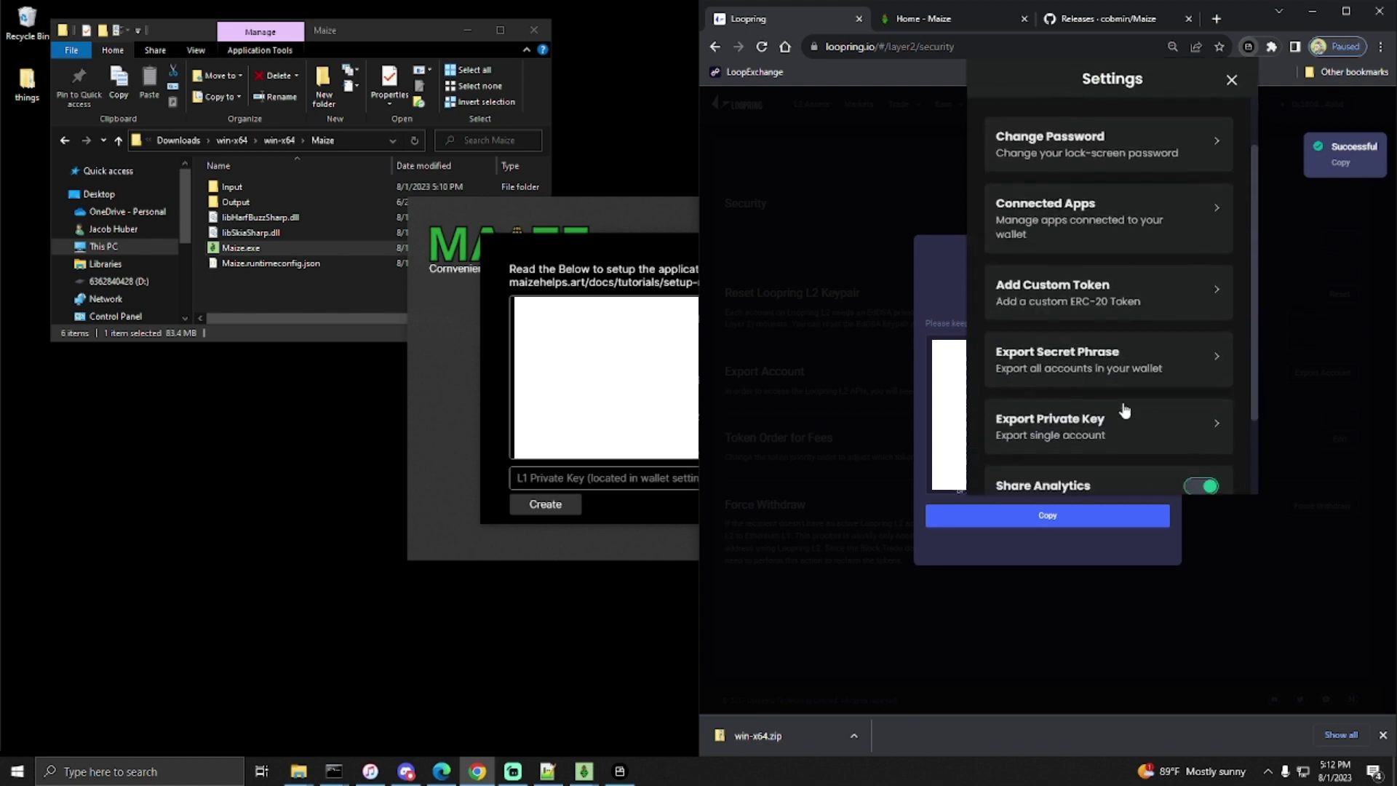
click(1132, 374)
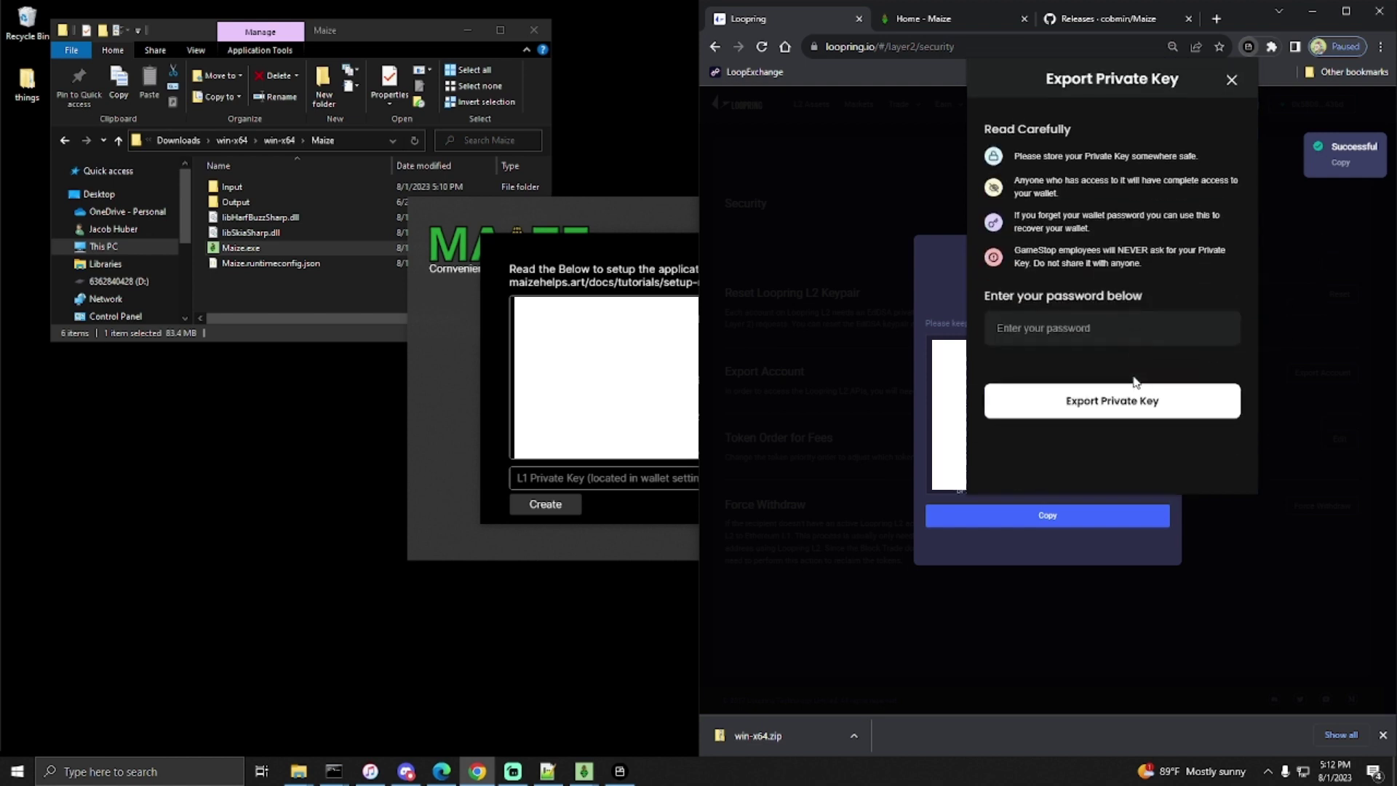
click(1105, 342)
text(a)
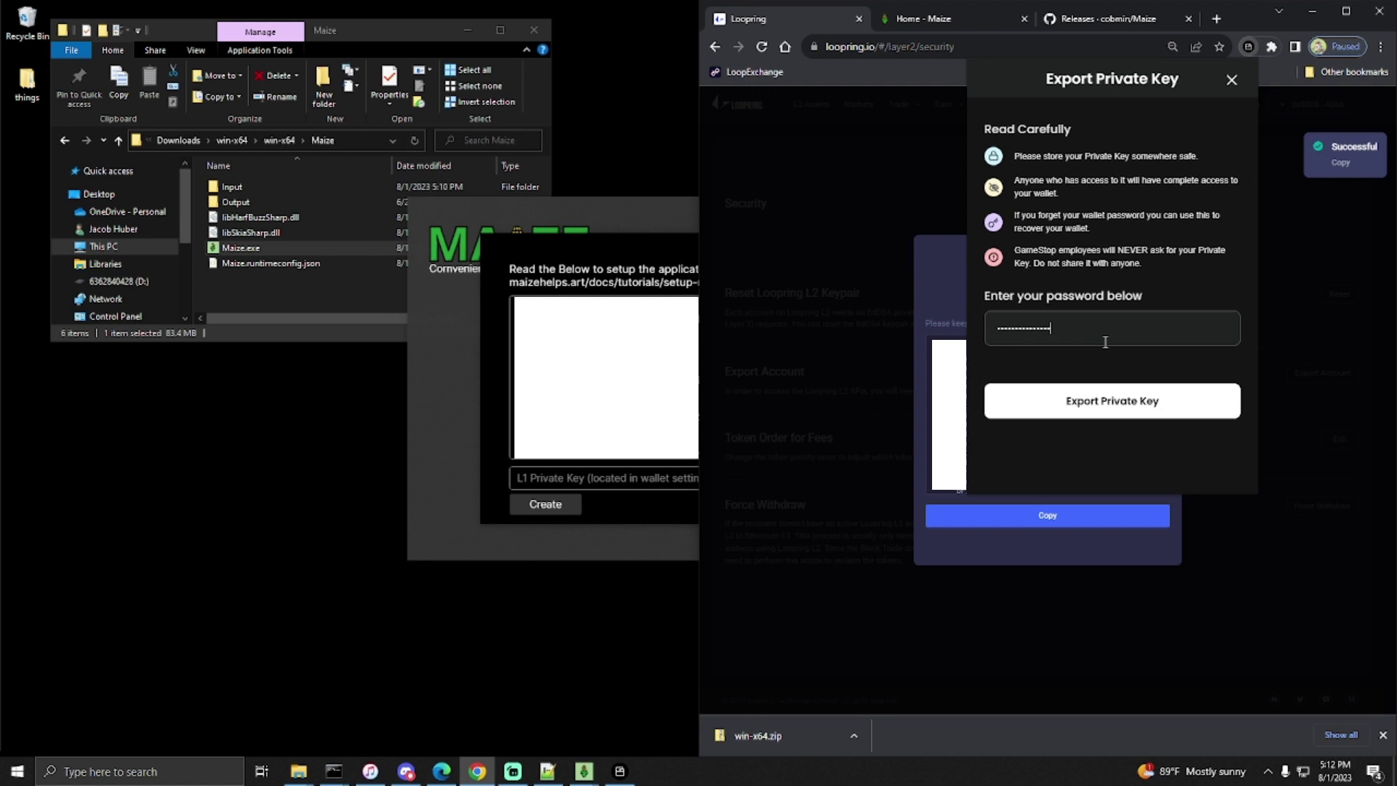
- Copy the exported private key into Maize's L1 Private Key field and create the settings
click(1095, 401)
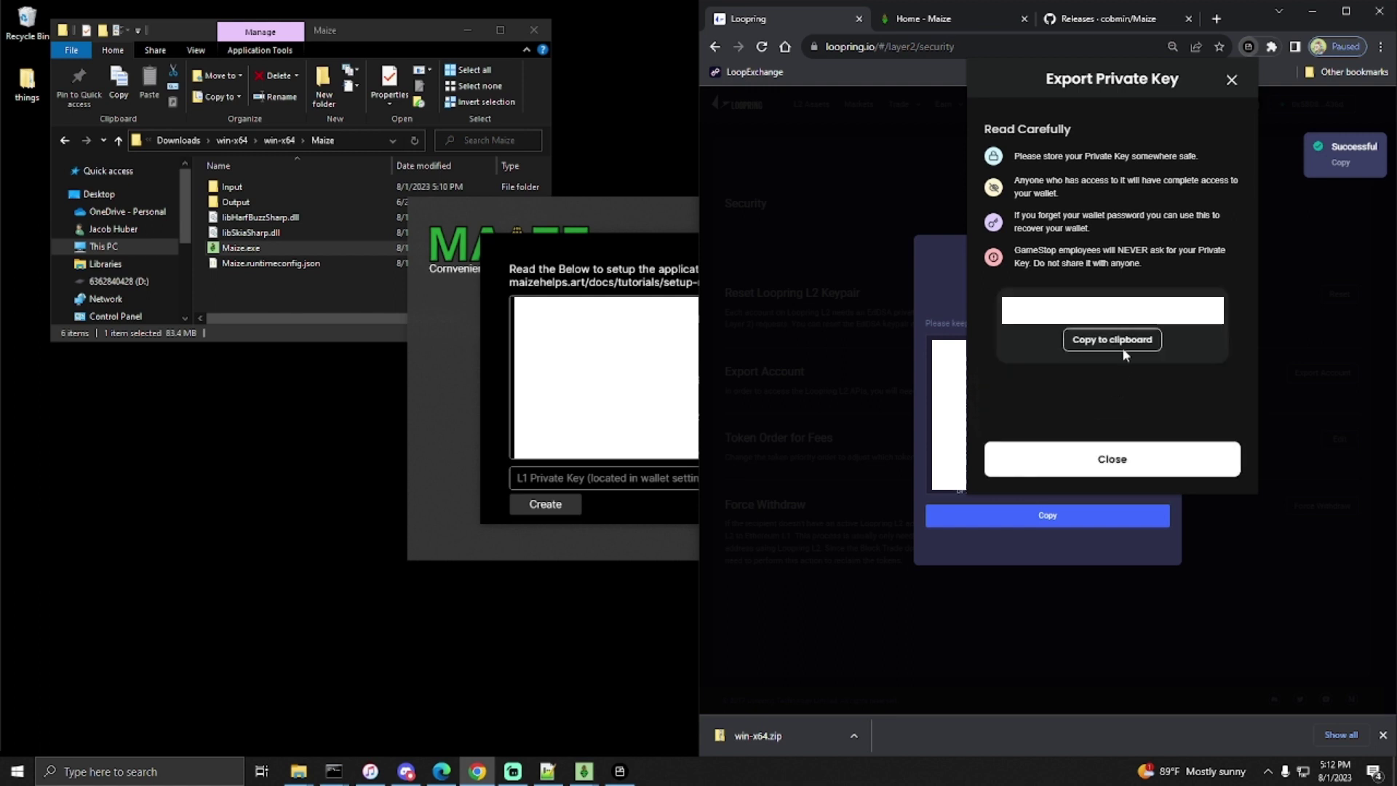
click(1110, 341)
click(662, 474)
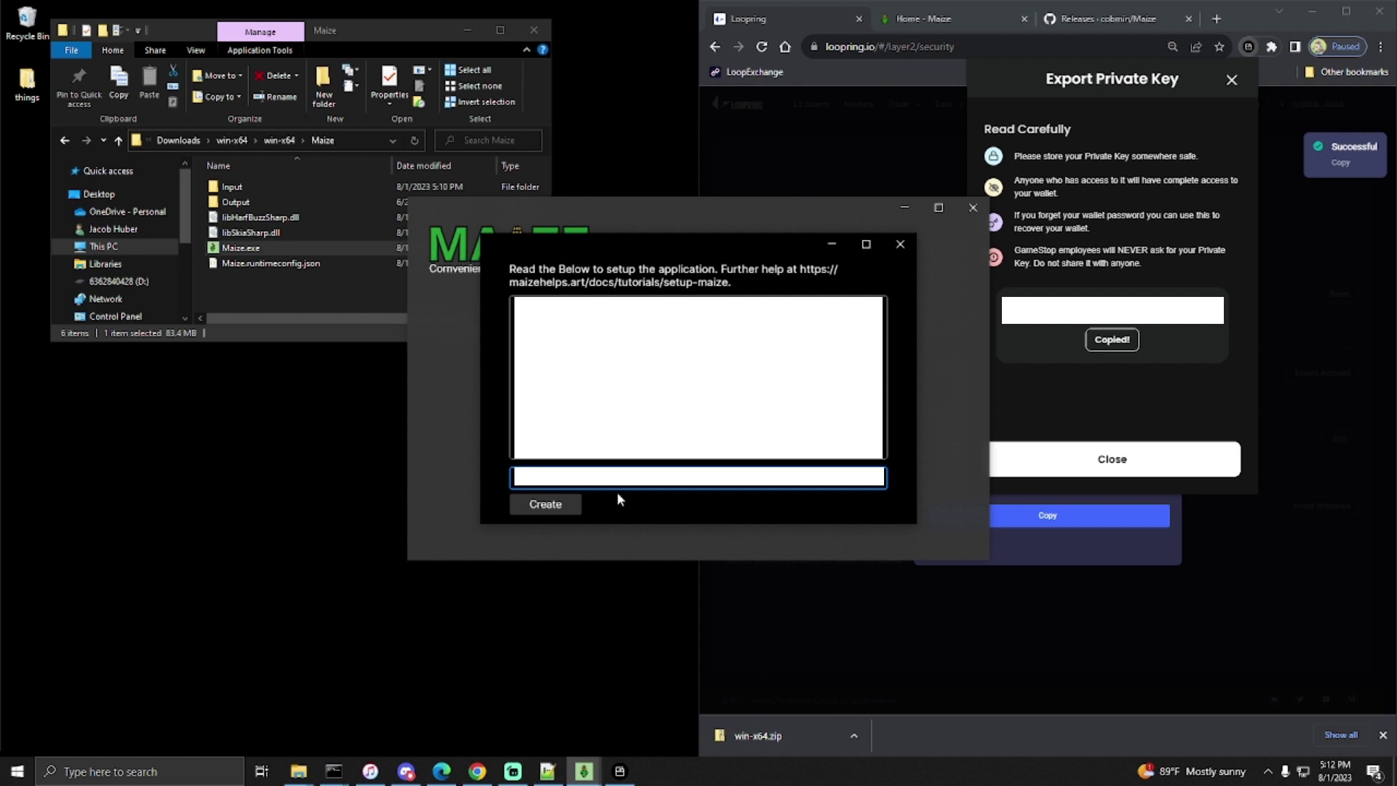
click(570, 507)
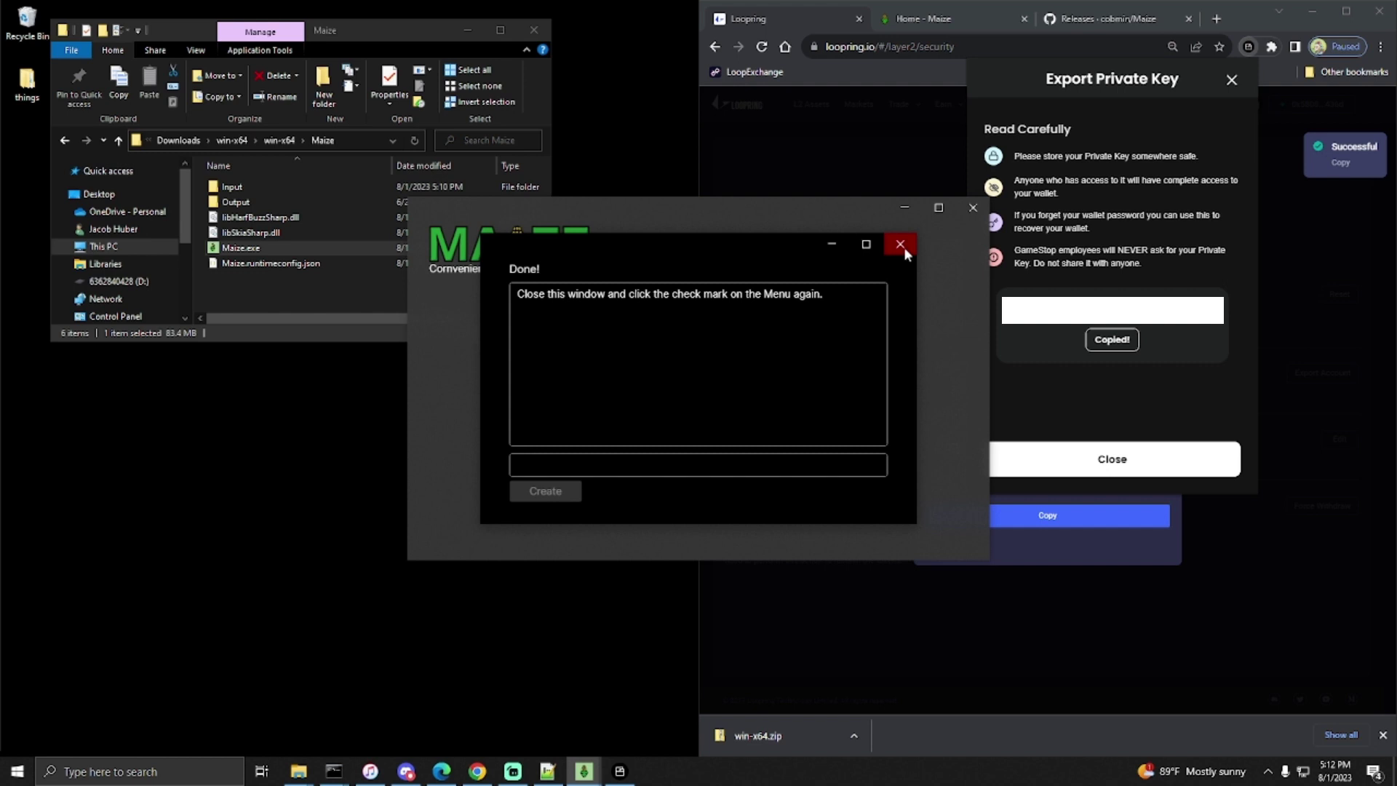
- Dismiss the Done notice, confirm mainnet, and center the Maize main menu window
click(901, 245)
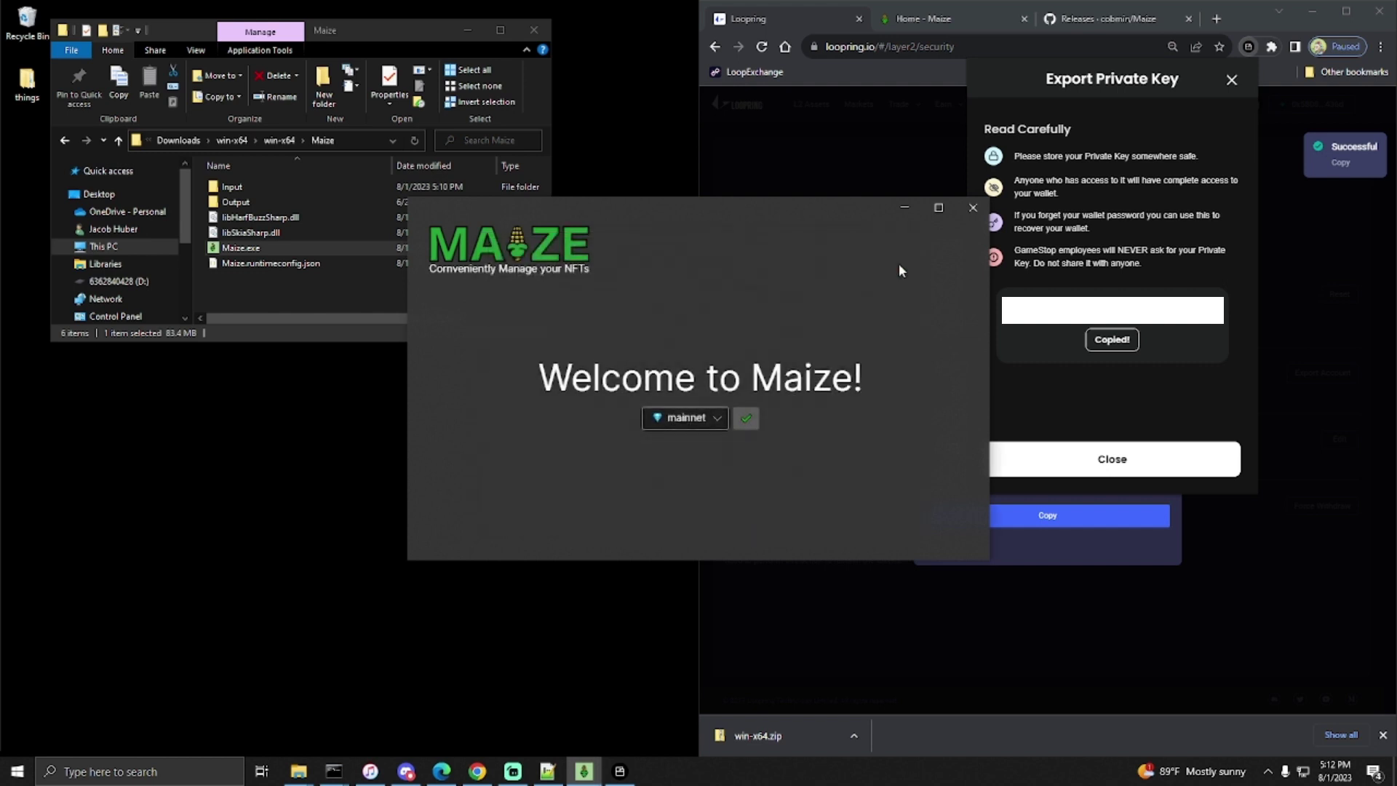
click(744, 419)
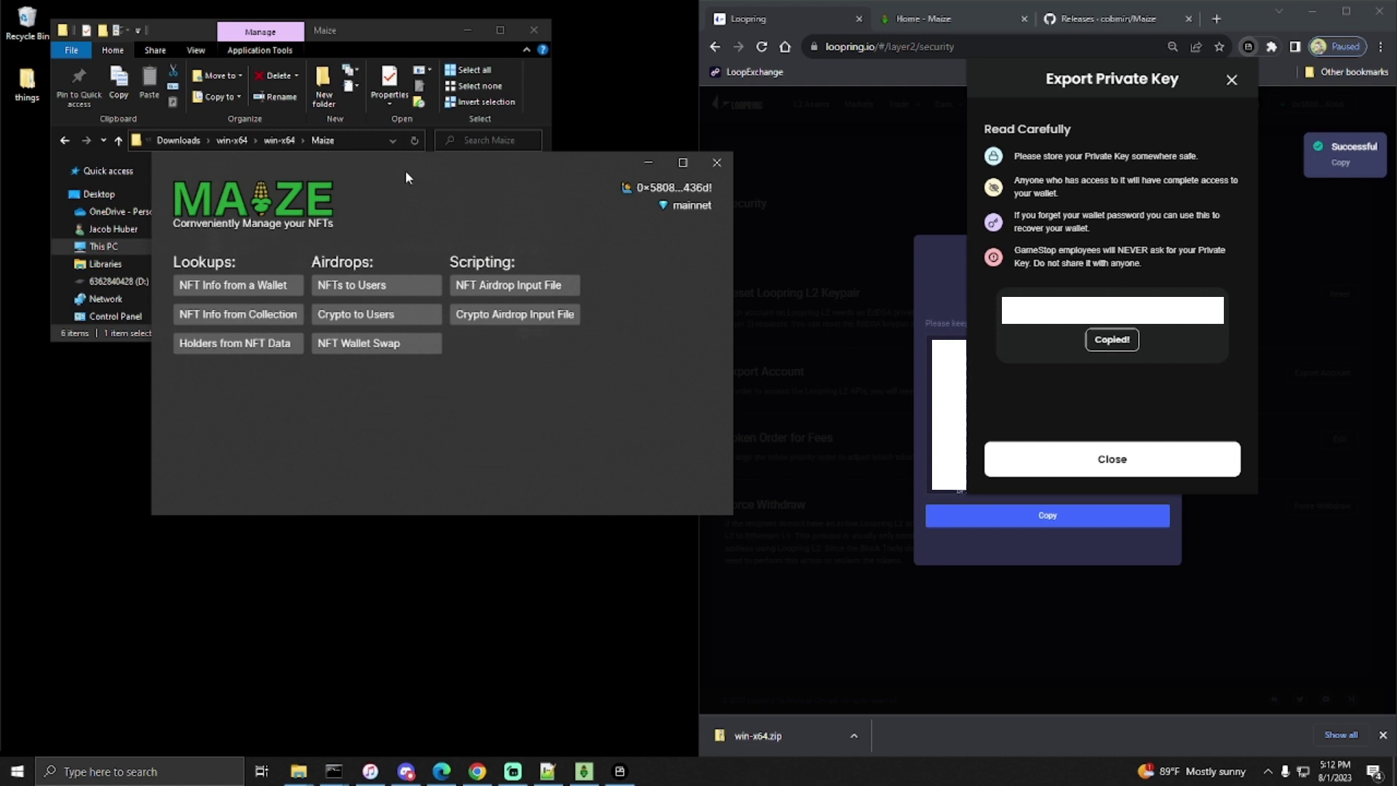
drag(407, 170, 609, 232)
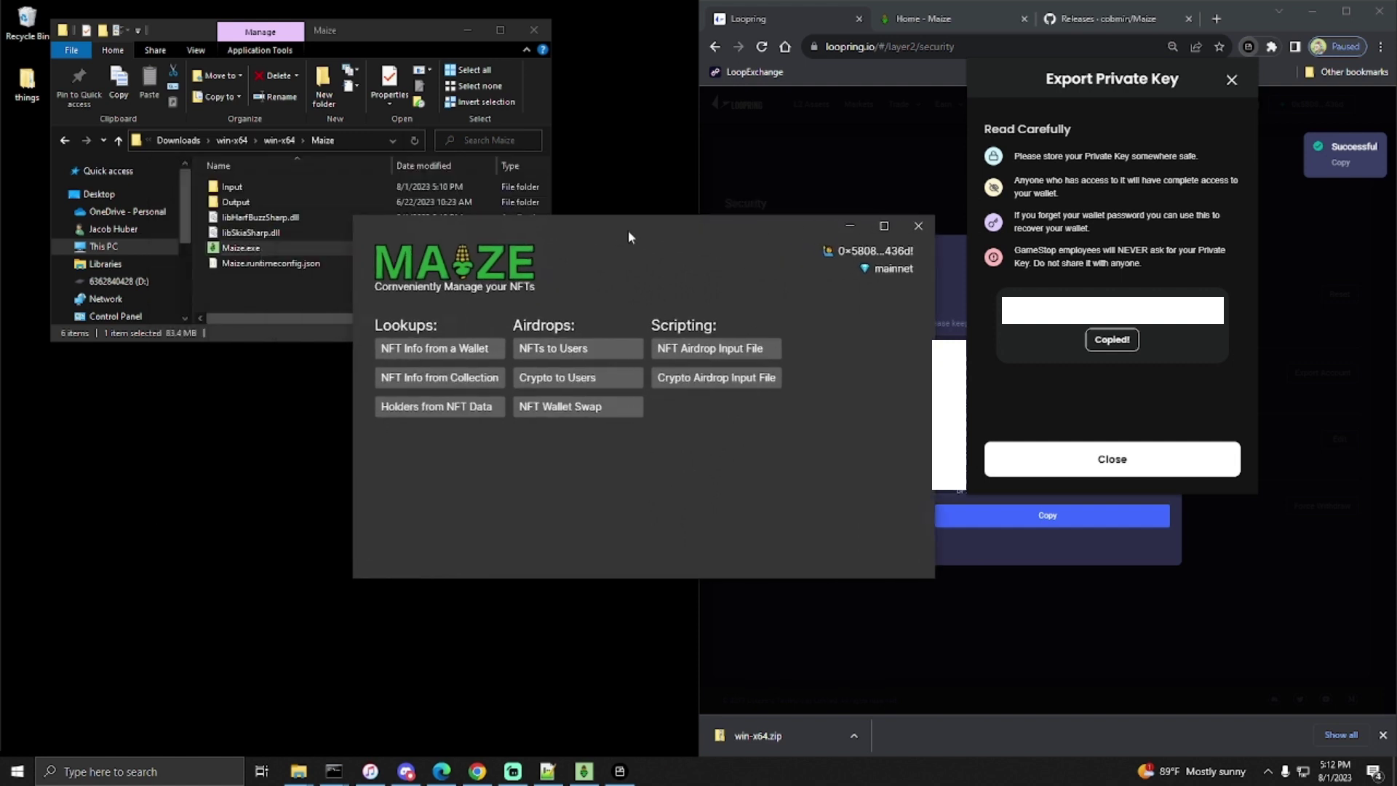
- Start NFT Wallet Swap and paste the new Loopring wallet address from Notepad++ as the destination
click(553, 409)
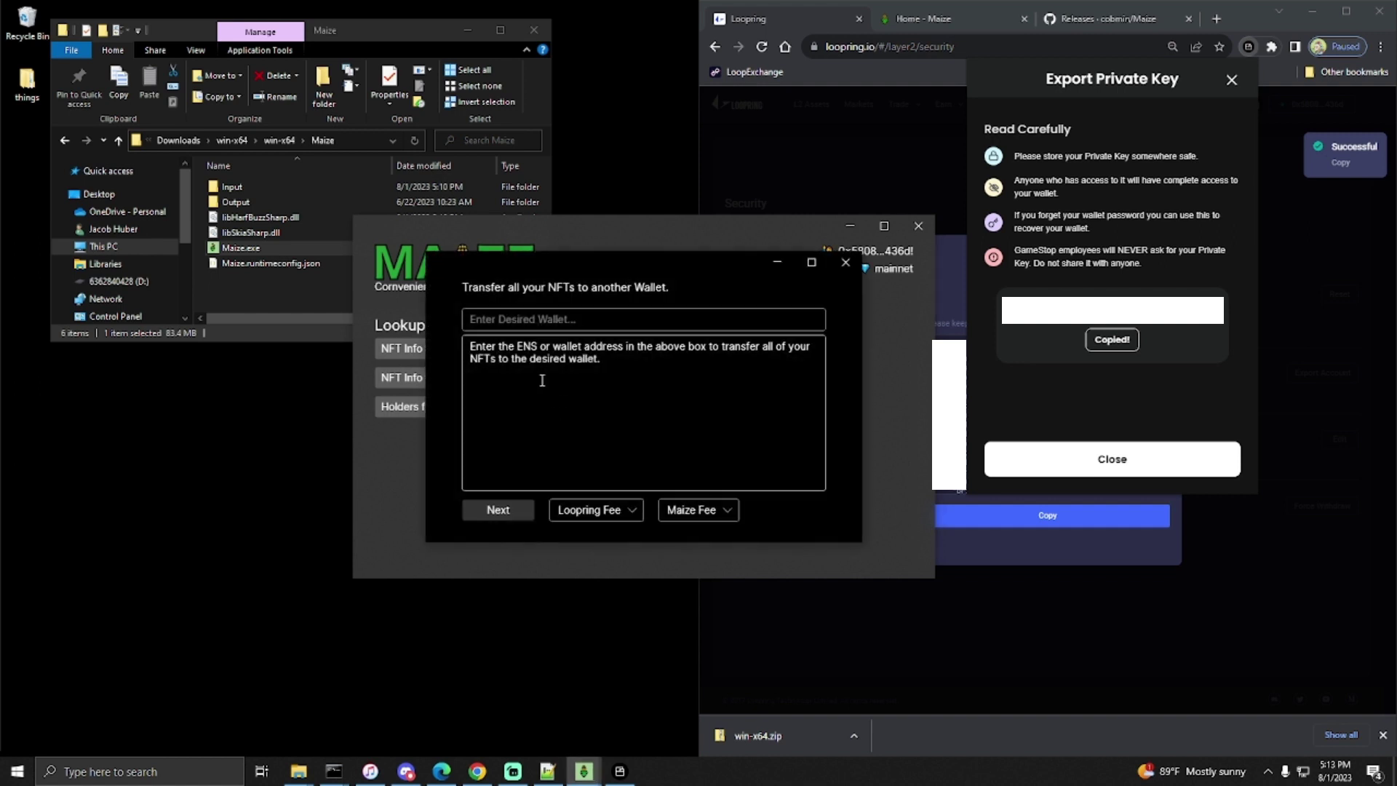
drag(566, 265, 504, 237)
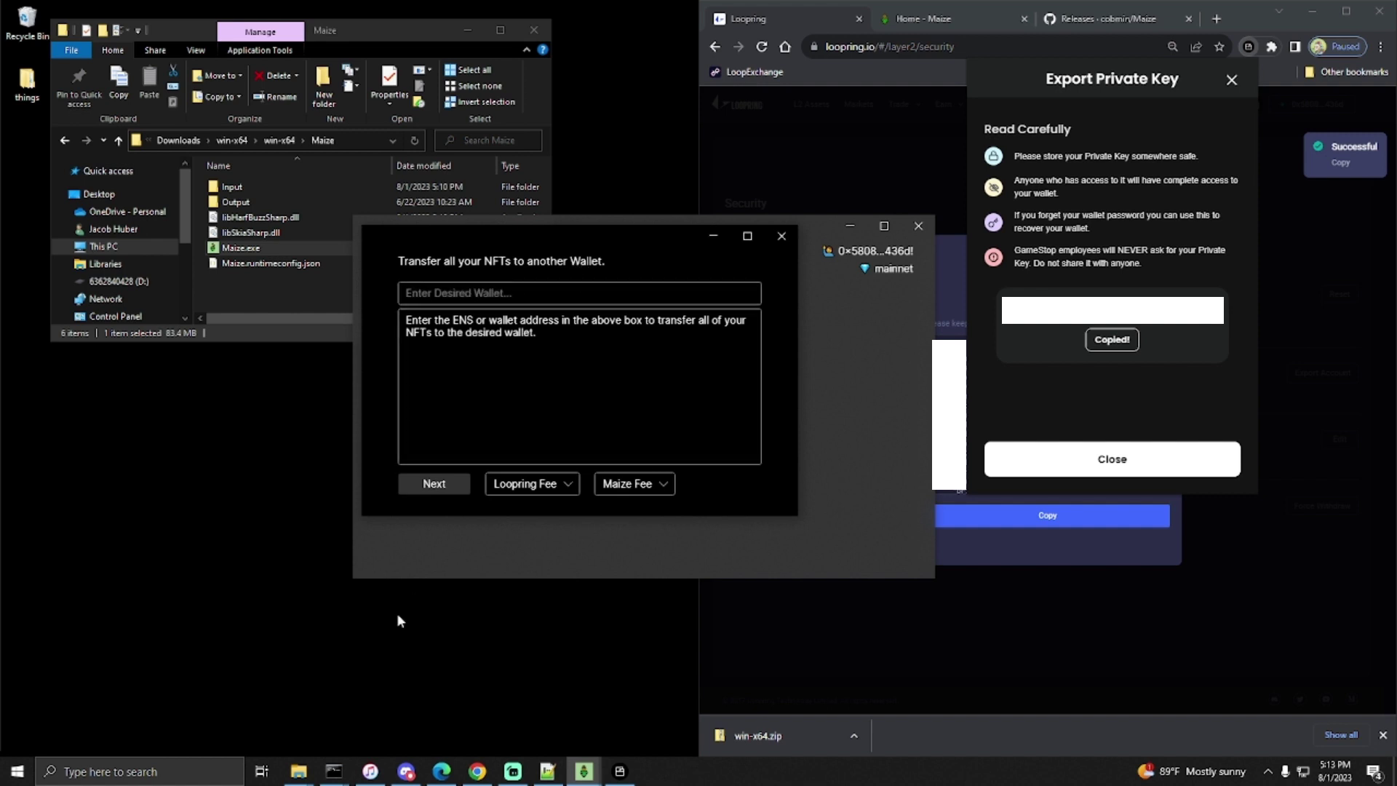
click(547, 770)
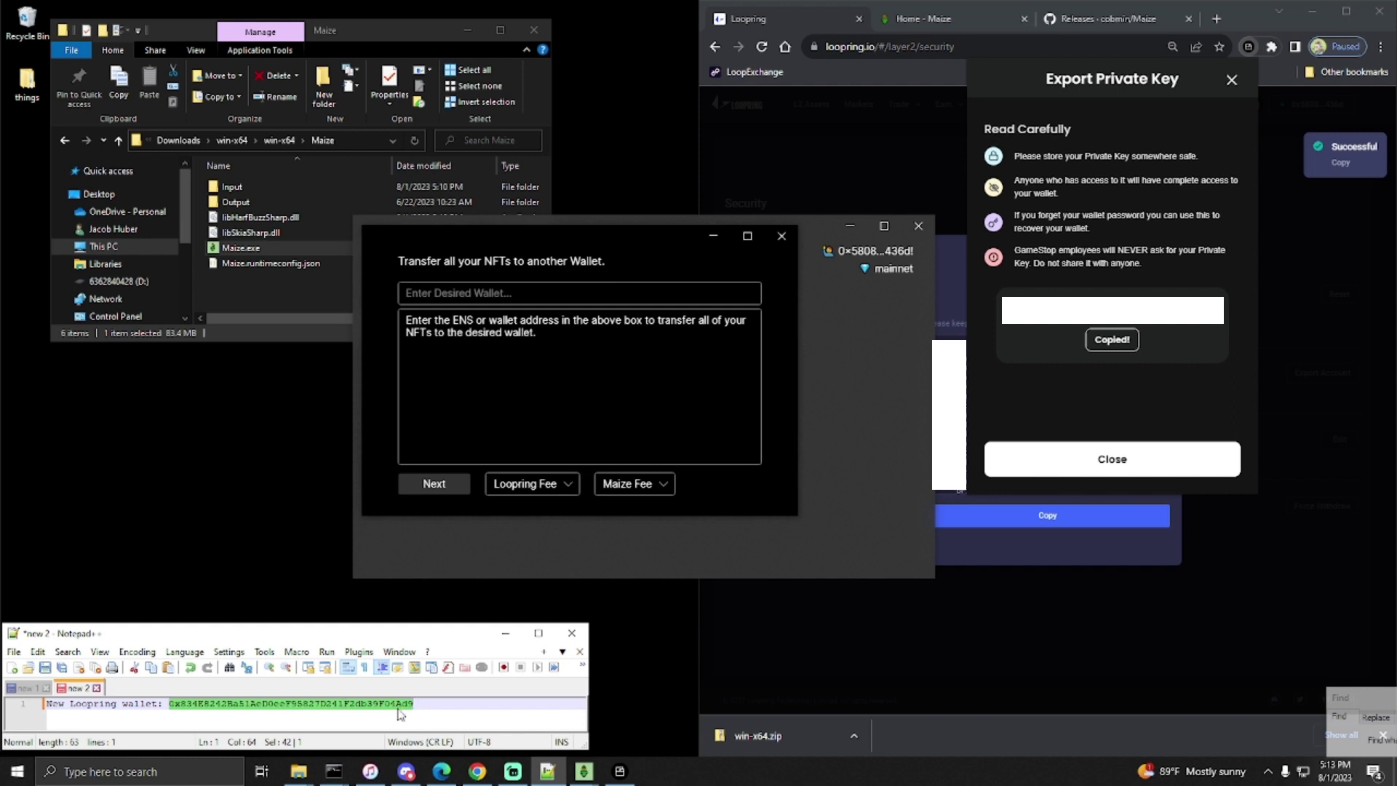
click(521, 294)
text(0x834E8242Ba51AeD0eeF95827D241F2db39F04Ad9)
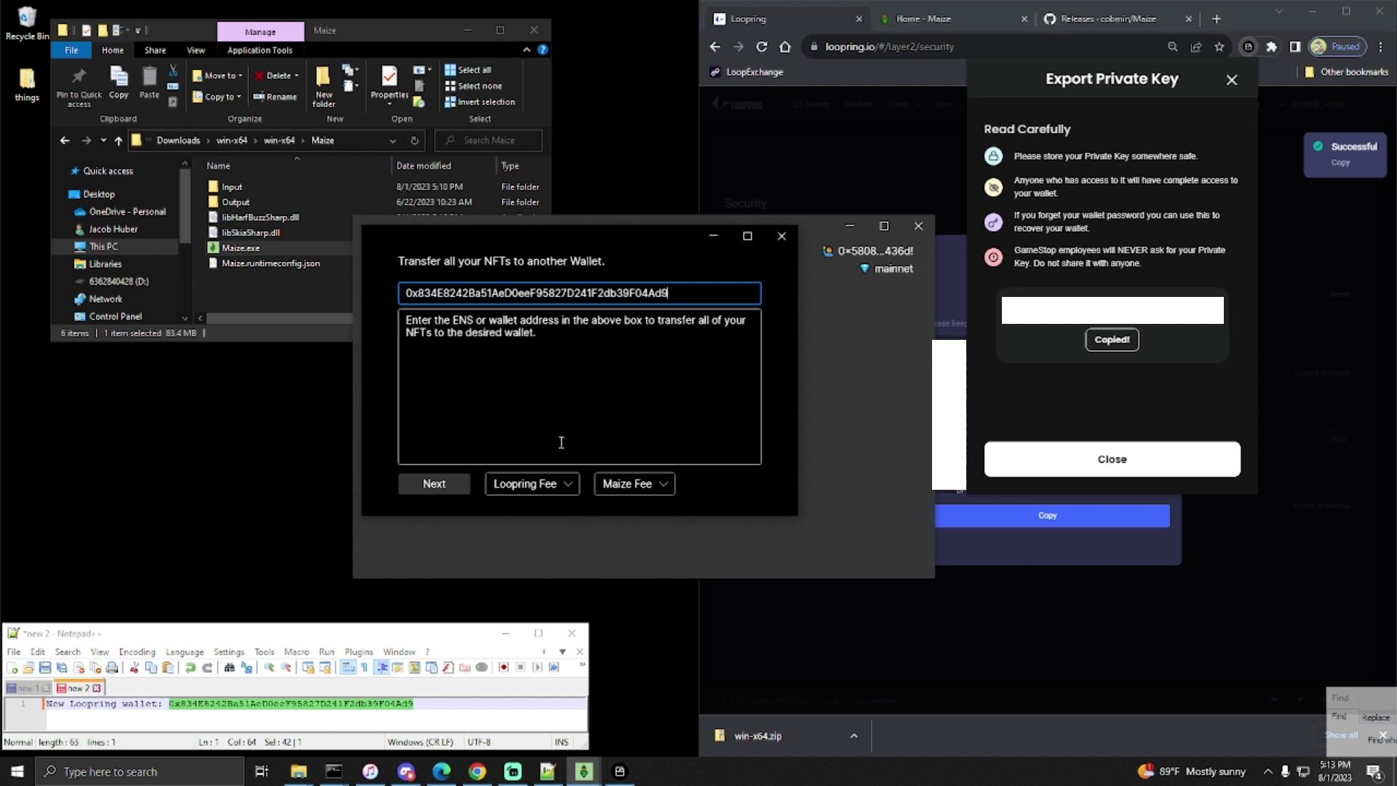
- Continue past the address step and choose LRC for both the Loopring fee and Maize fee
click(455, 488)
click(530, 484)
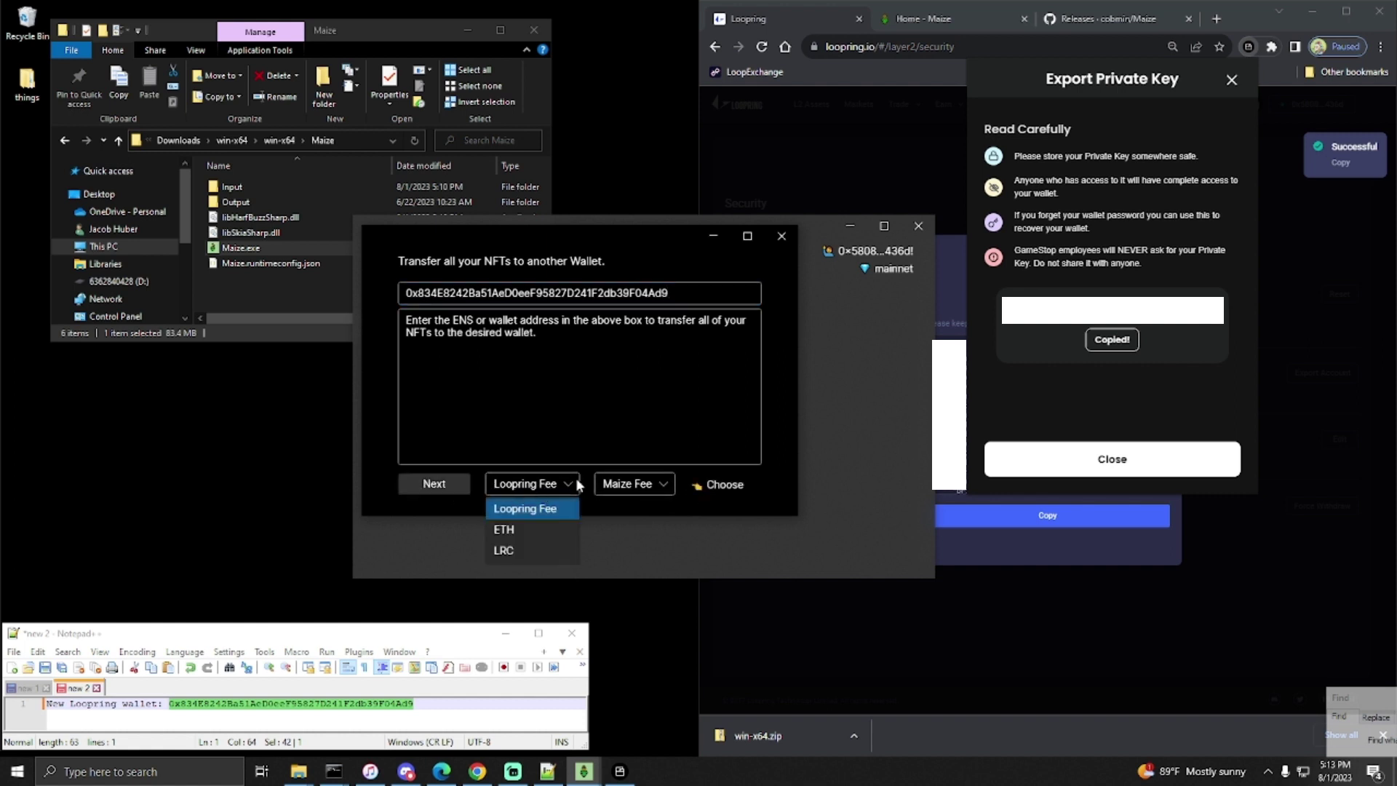
click(525, 532)
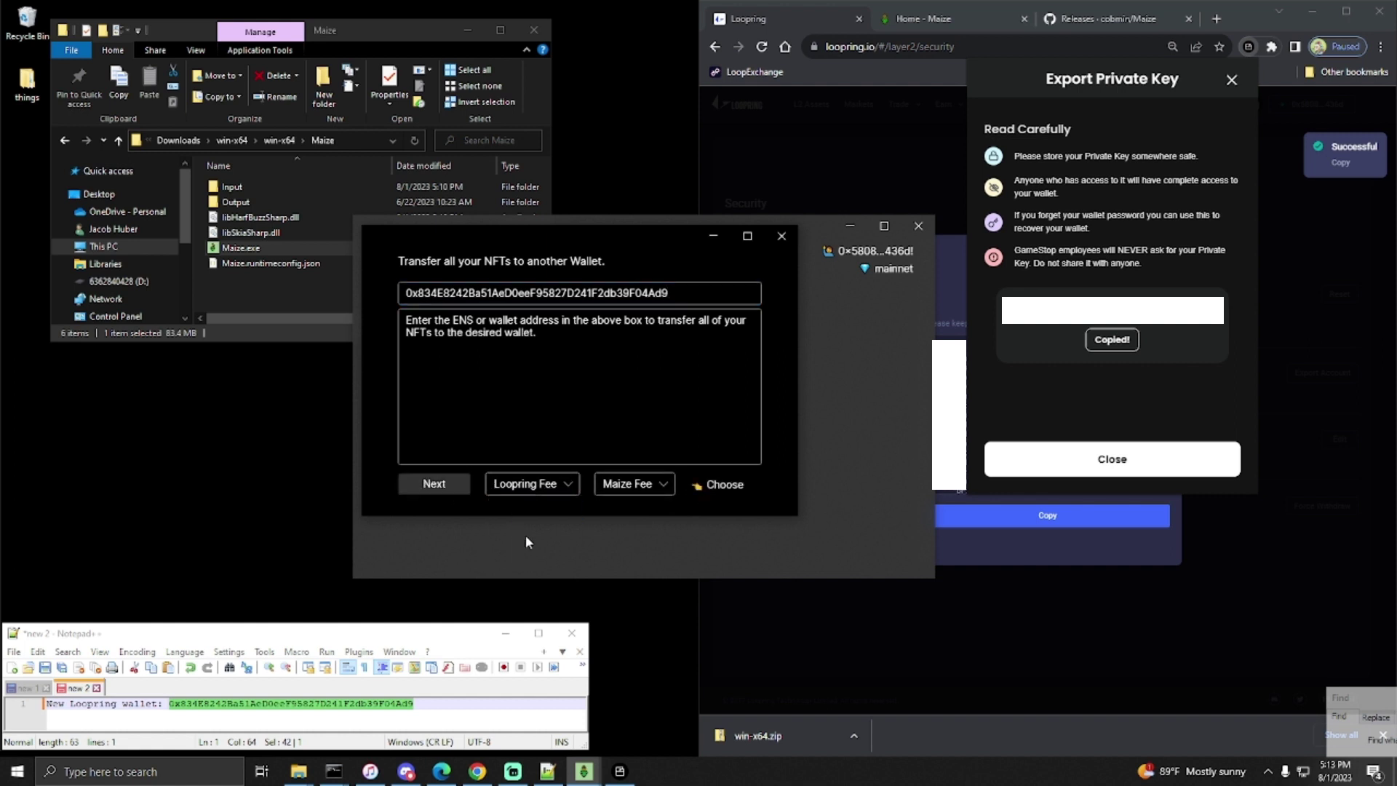
click(533, 485)
click(505, 553)
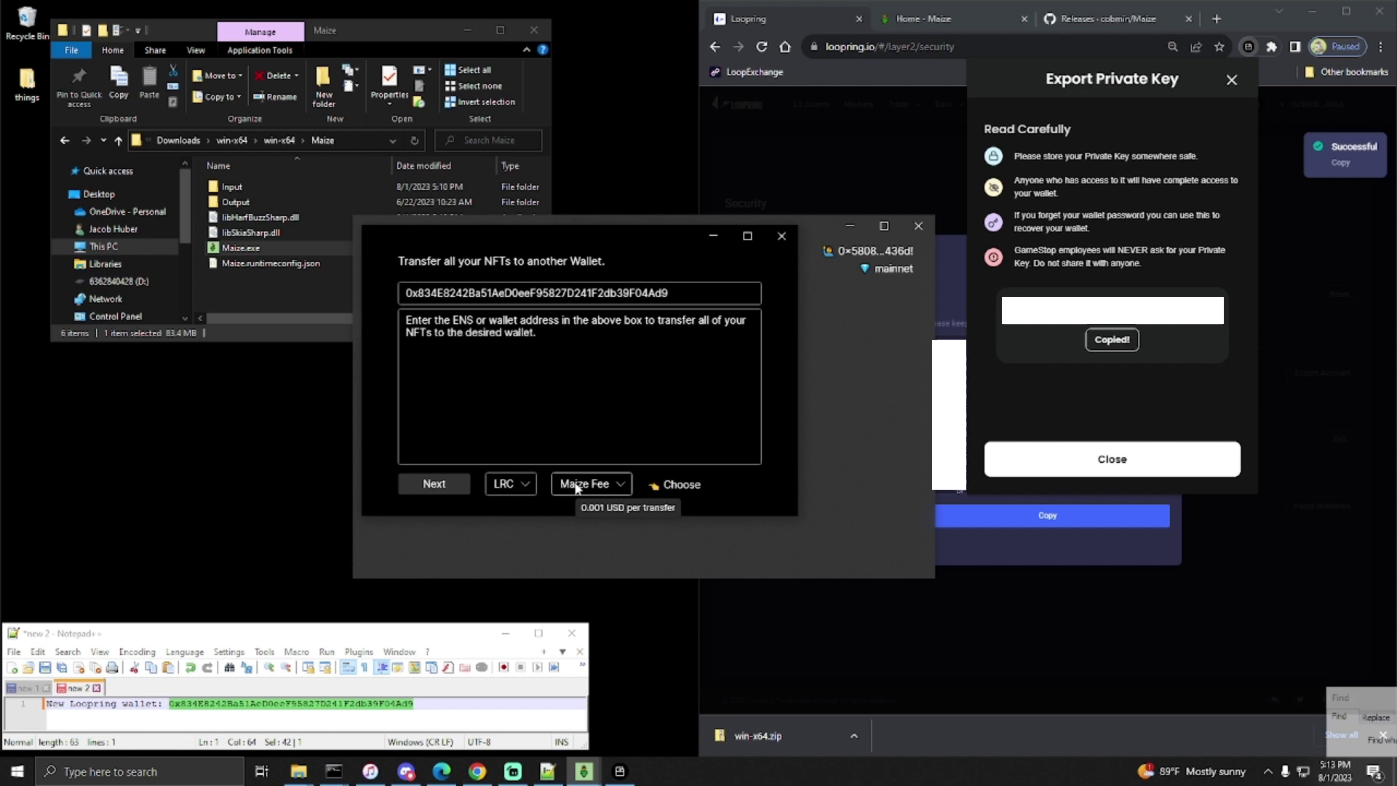
click(576, 487)
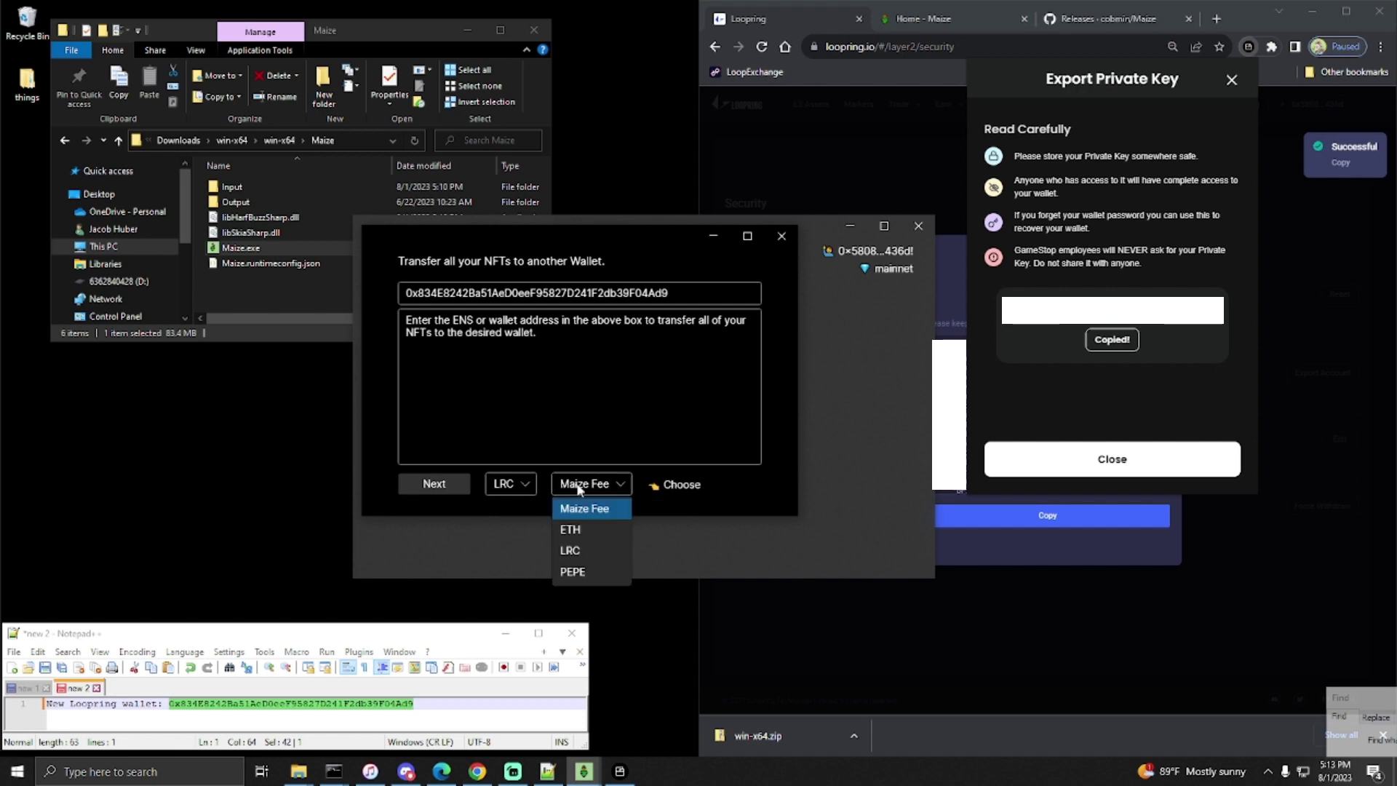
click(569, 550)
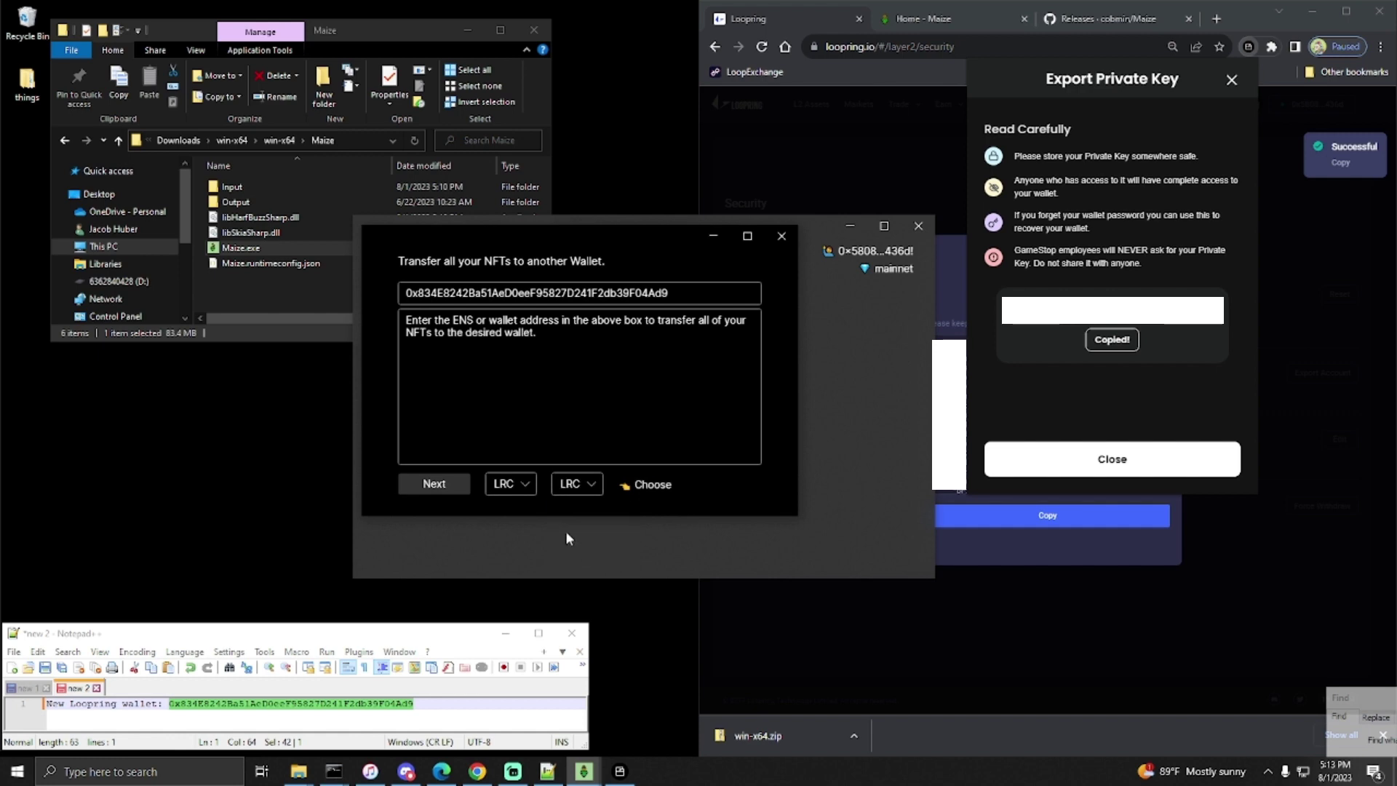
- Advance to the Preview step, keeping Pay Activation Fee checked for the inactive wallet
click(451, 485)
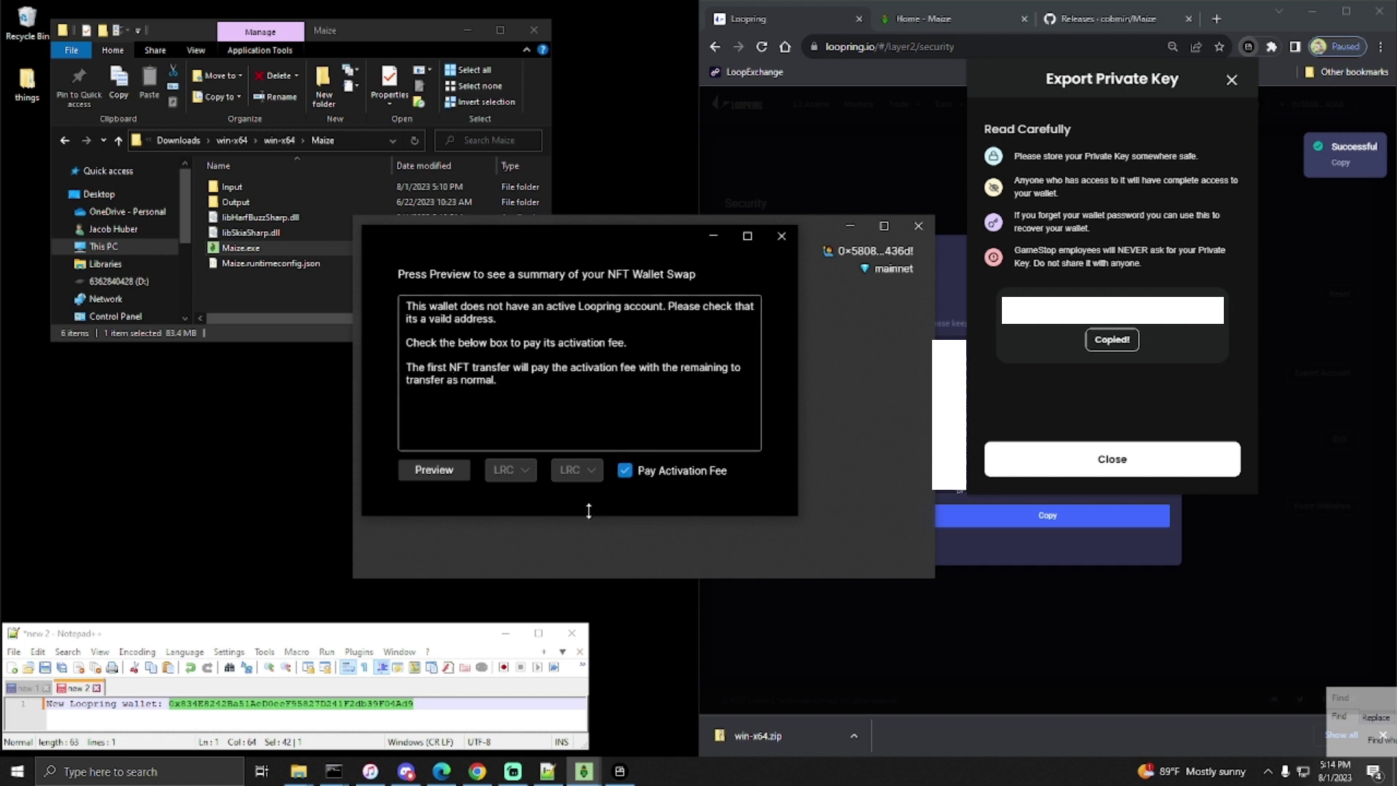
- Generate the swap summary and highlight the LRC balance of 856.0736991
click(440, 471)
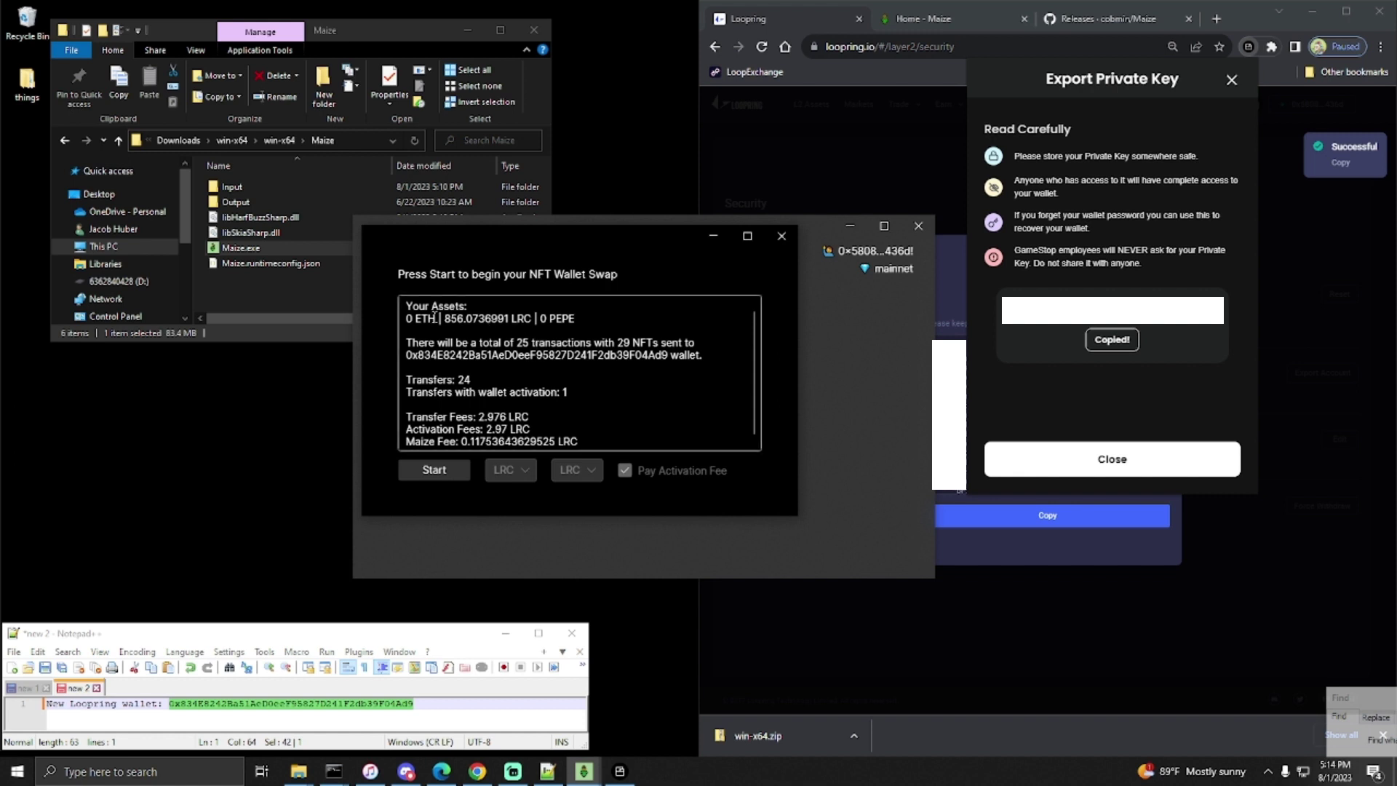
drag(407, 318, 575, 317)
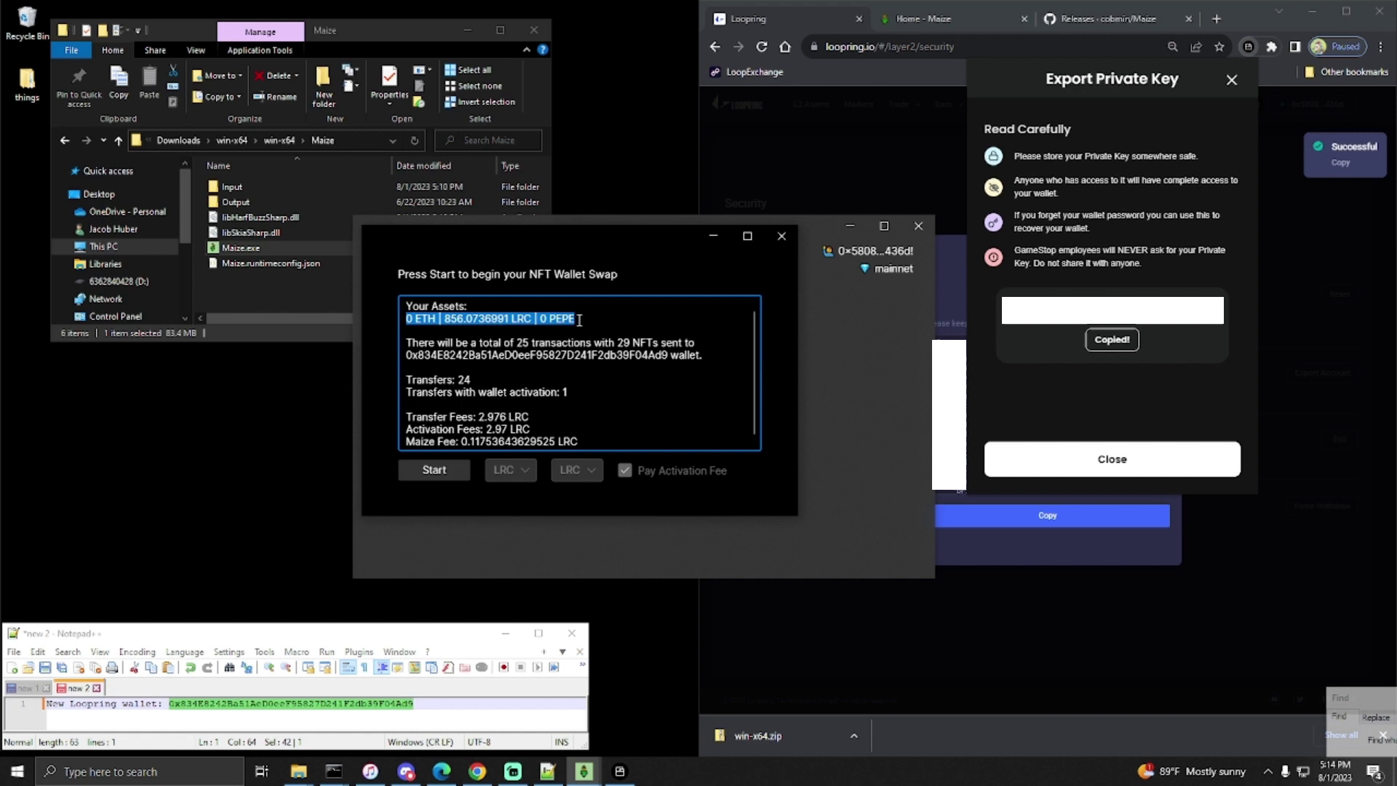
click(483, 320)
drag(445, 318, 509, 321)
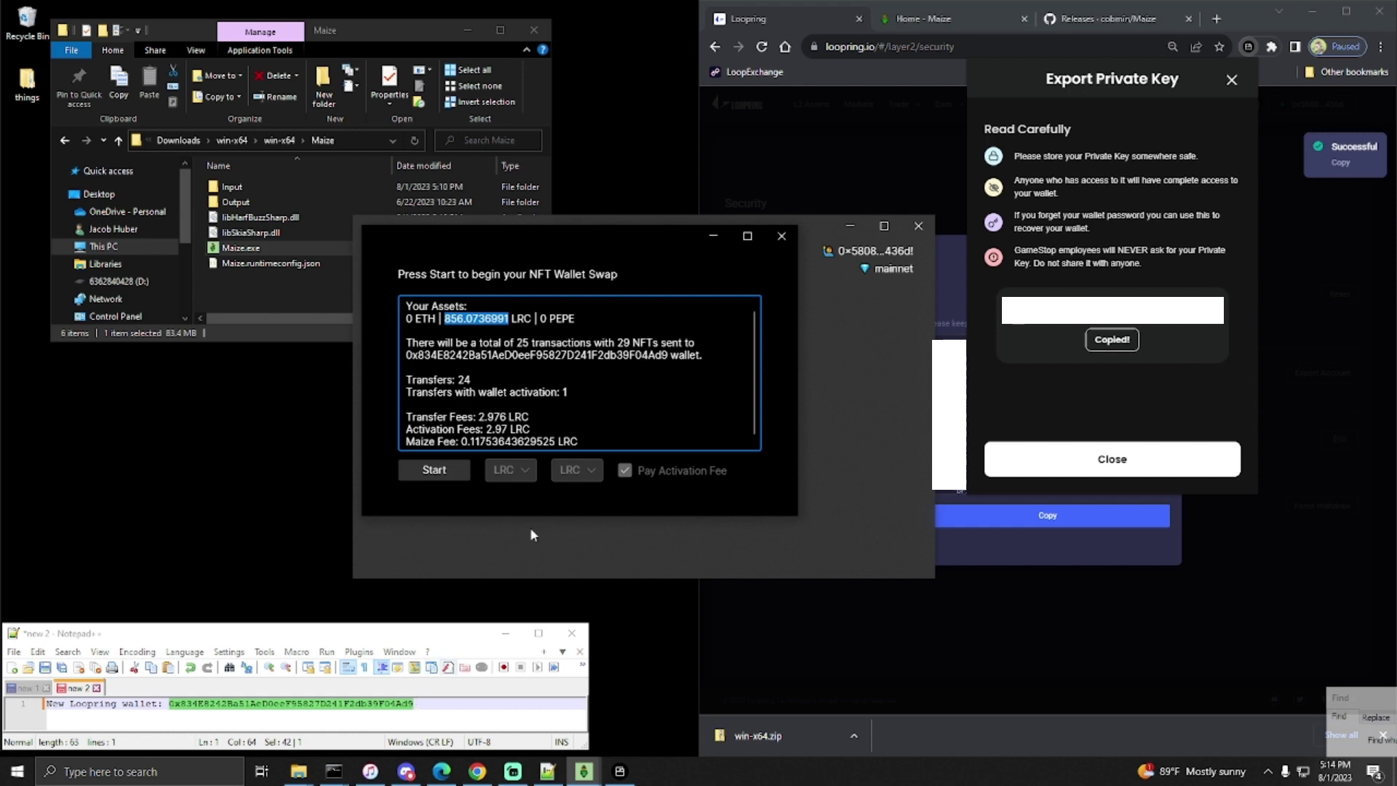
- Highlight the destination address, the 24 transfers, the activation transfer, and the fee amounts
double_click(593, 355)
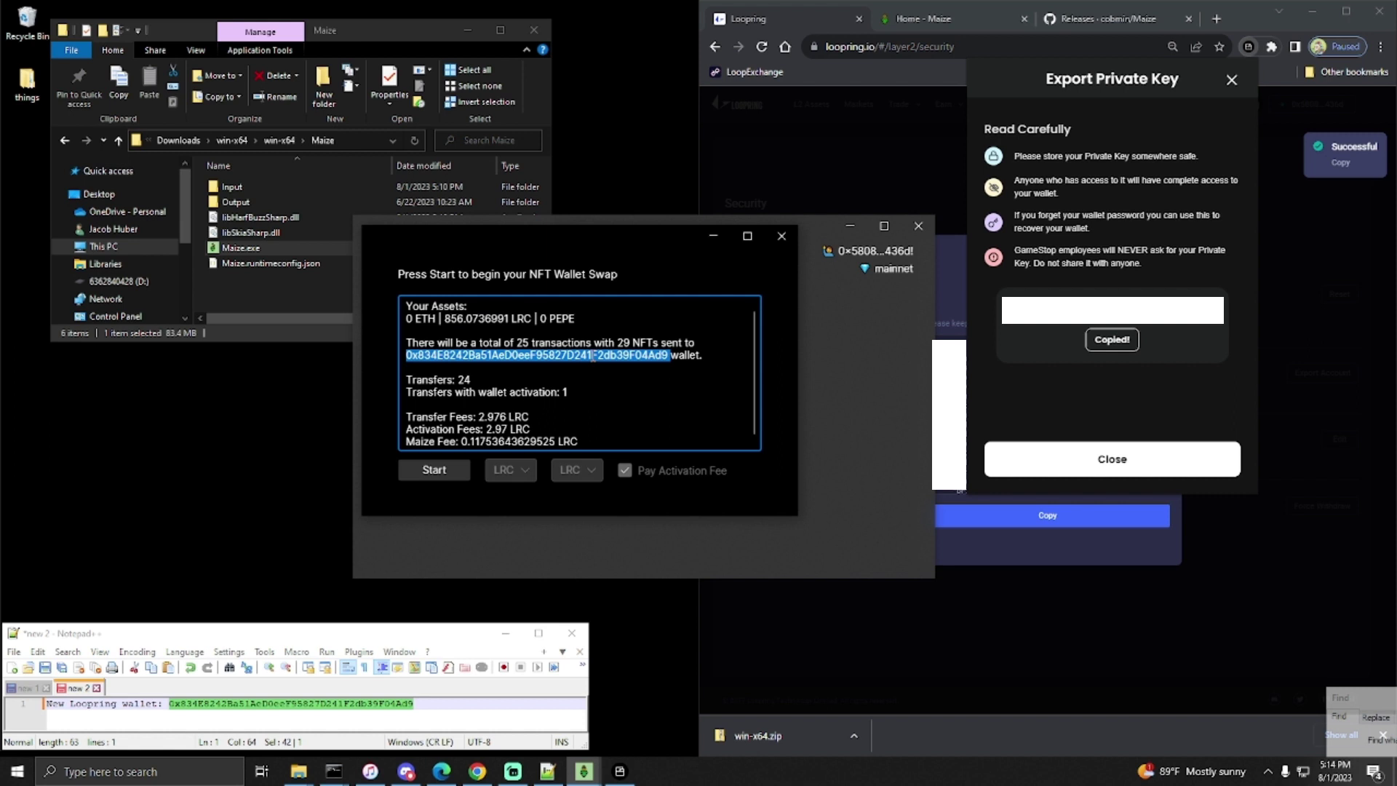
double_click(463, 380)
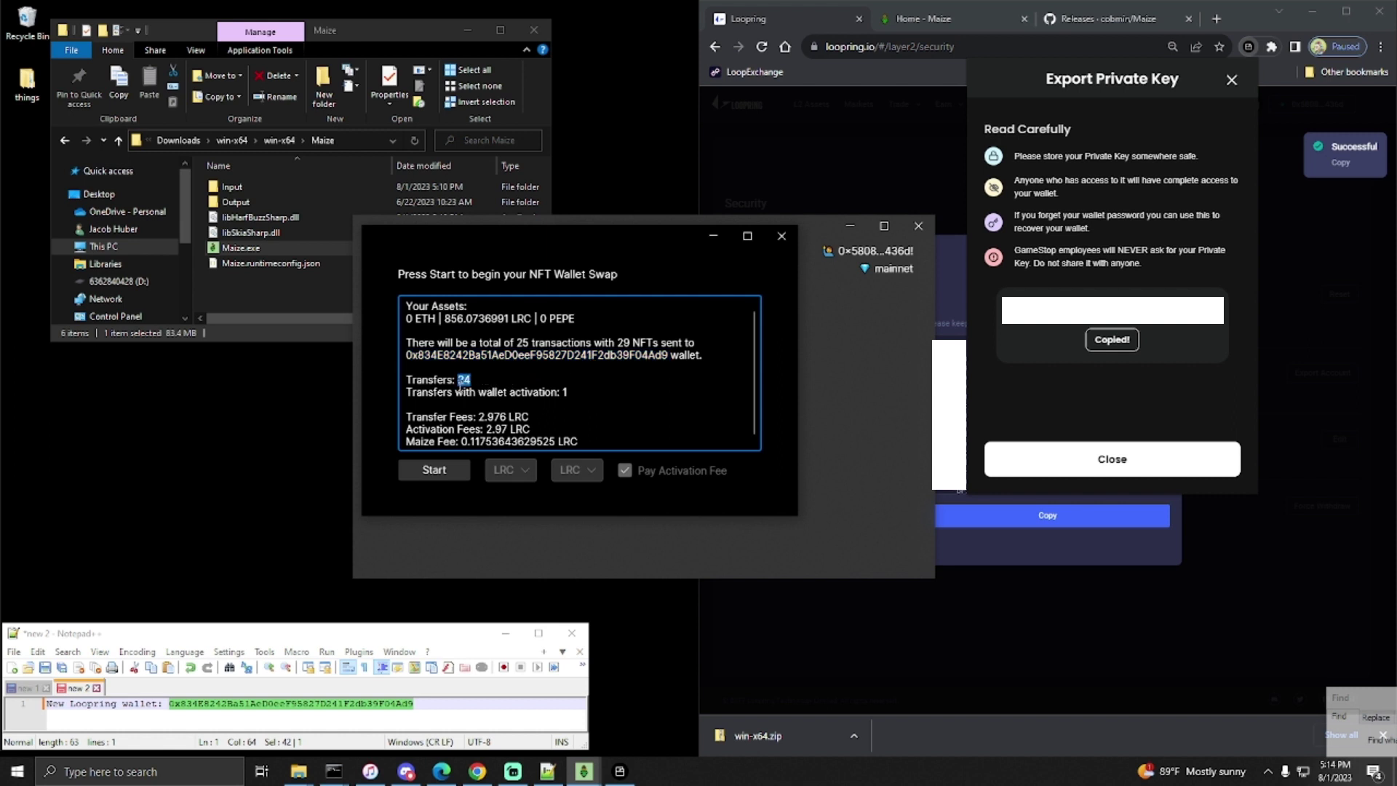
double_click(566, 392)
drag(529, 416, 495, 429)
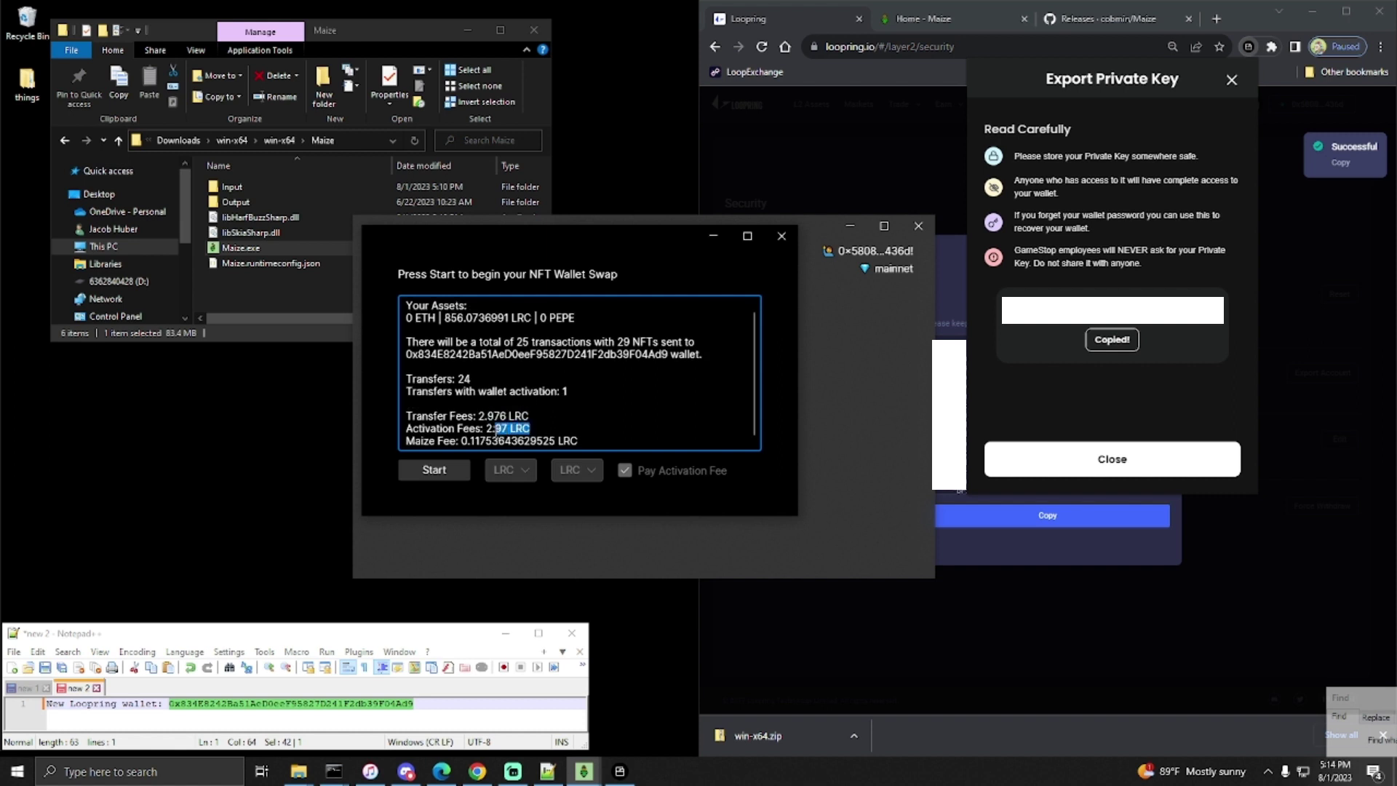
drag(579, 441, 468, 447)
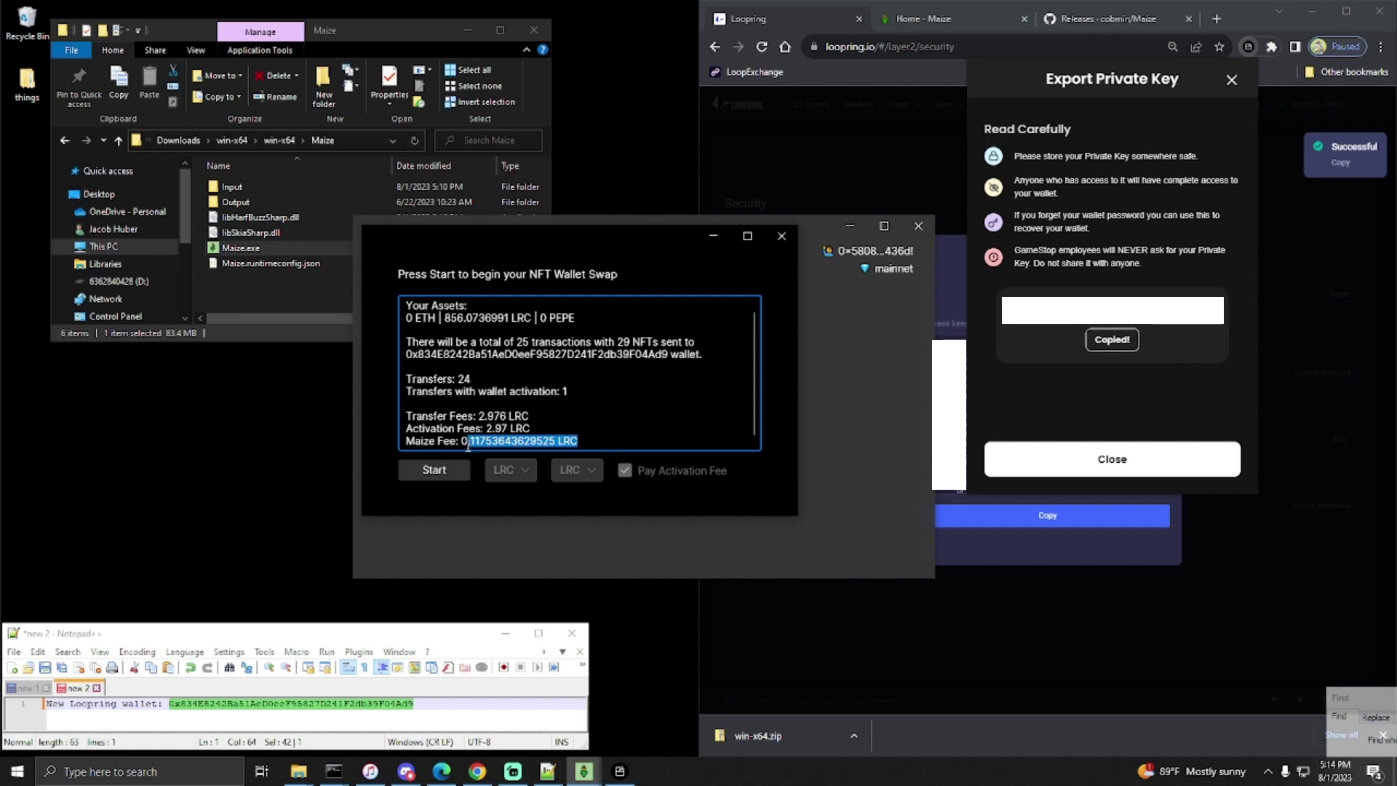
- Close Loopring's export and settings panels and list the owned NFTs item by item
click(1232, 80)
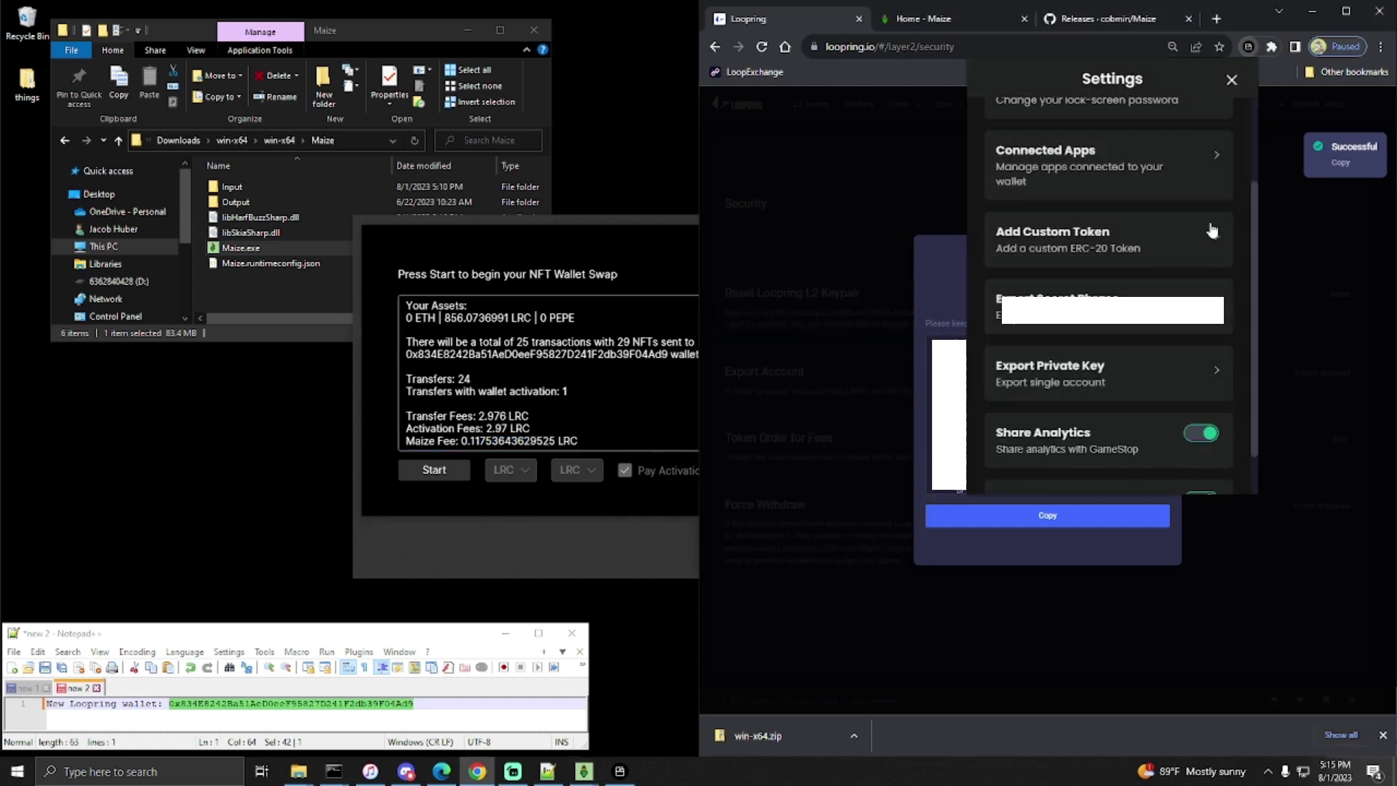
click(1234, 82)
click(941, 259)
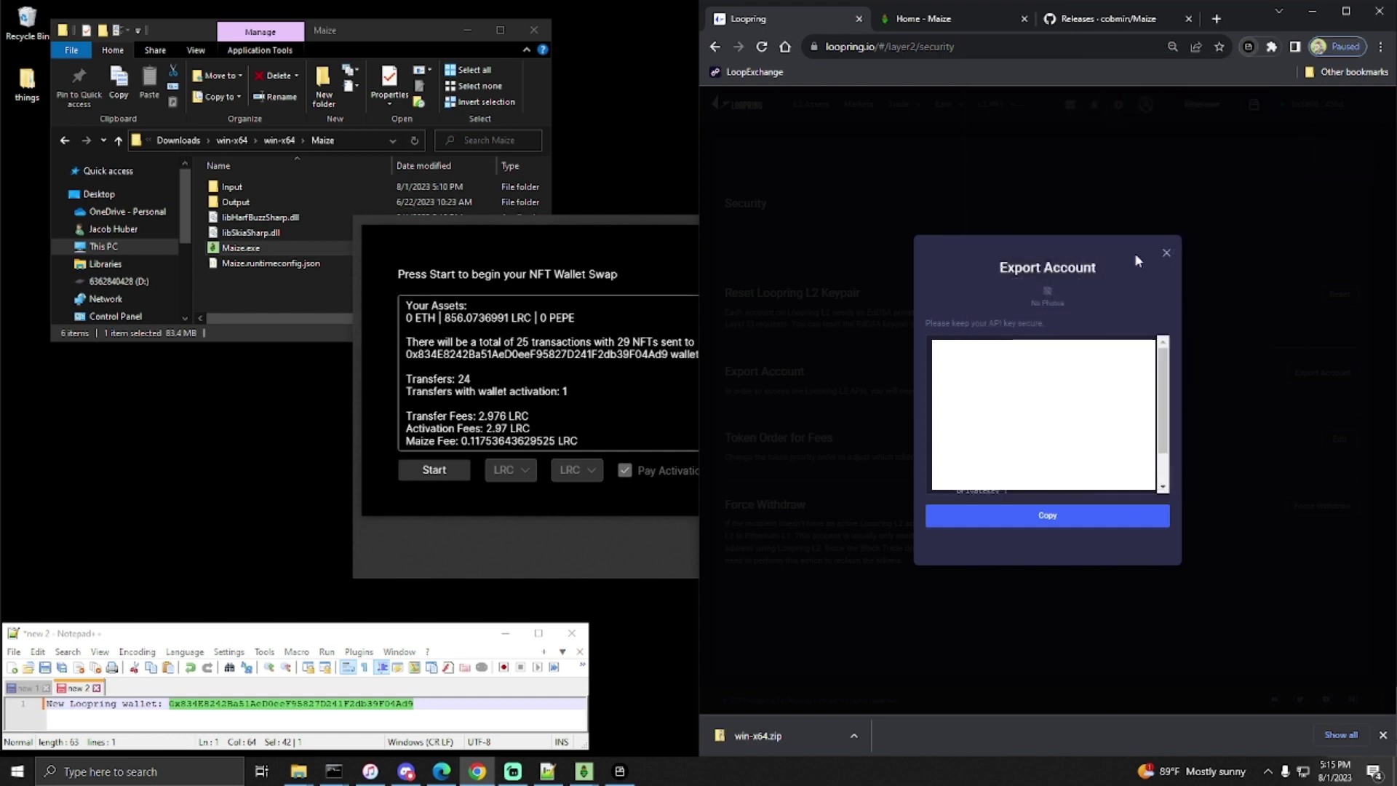
click(1166, 253)
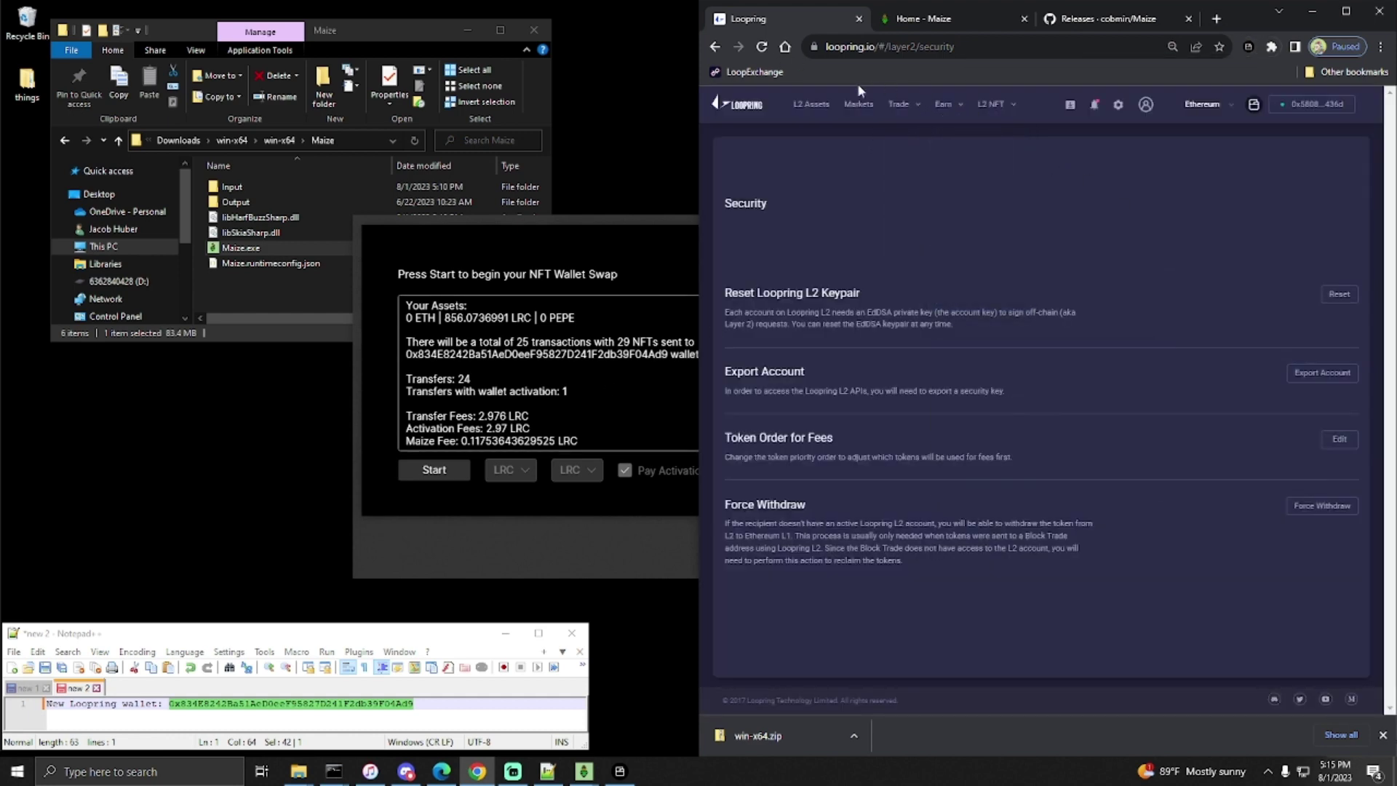
mouse_move(992, 108)
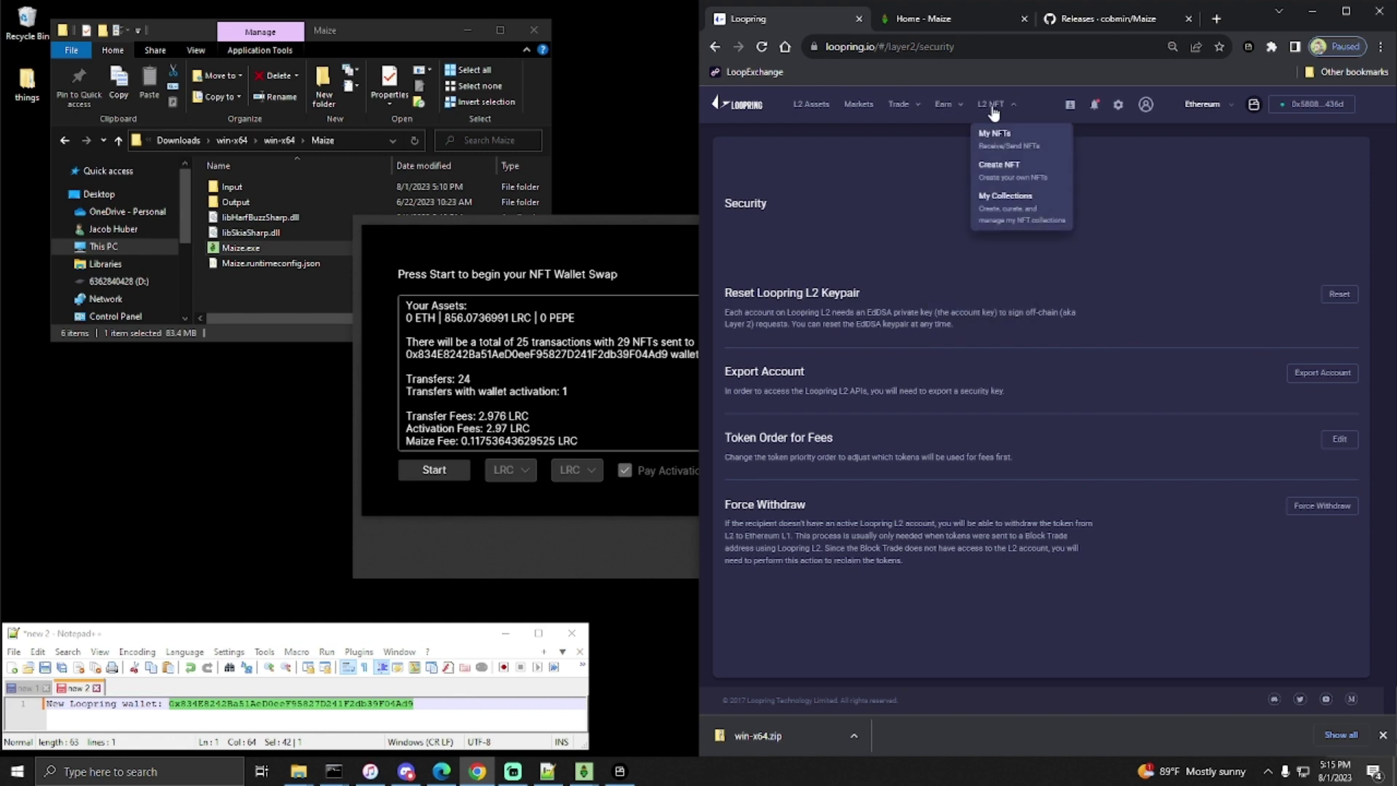
click(994, 138)
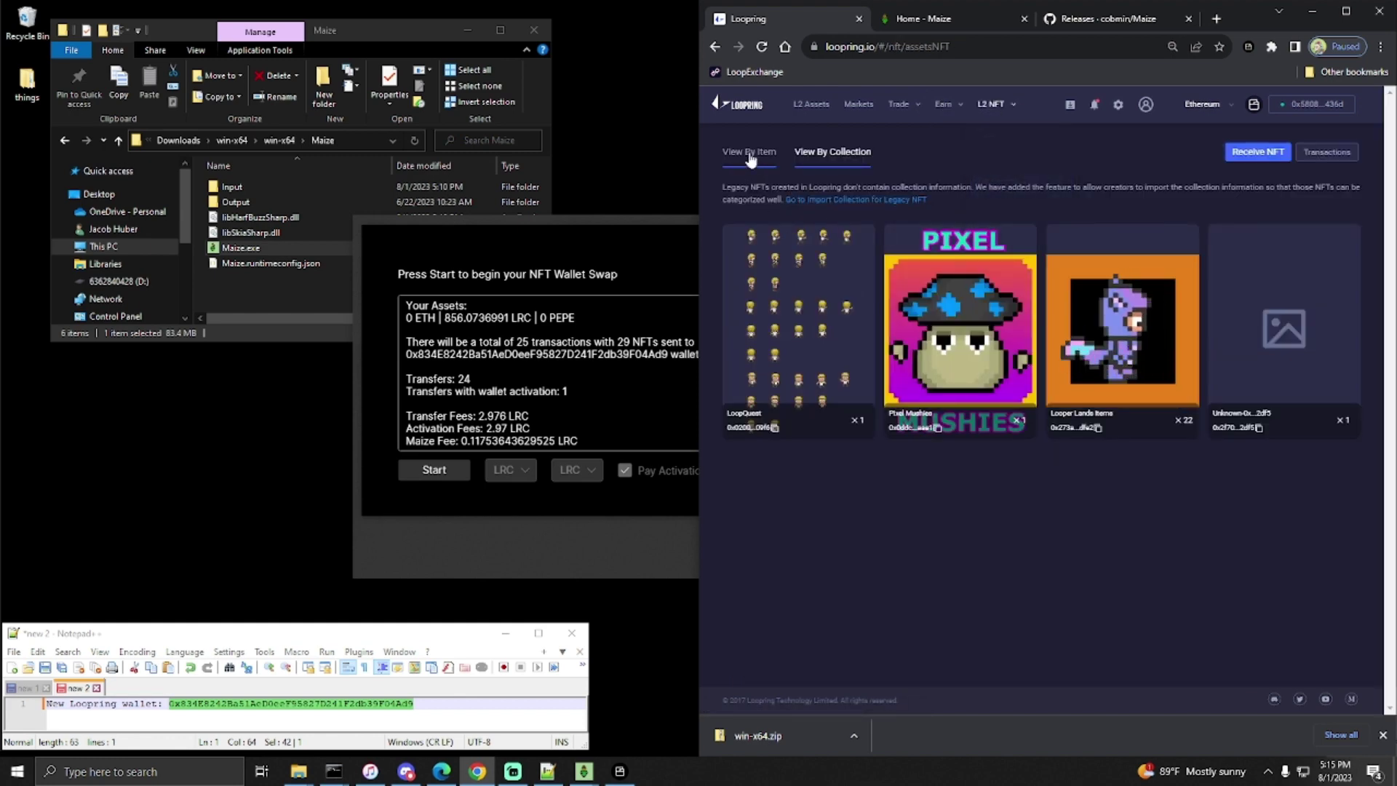
click(748, 152)
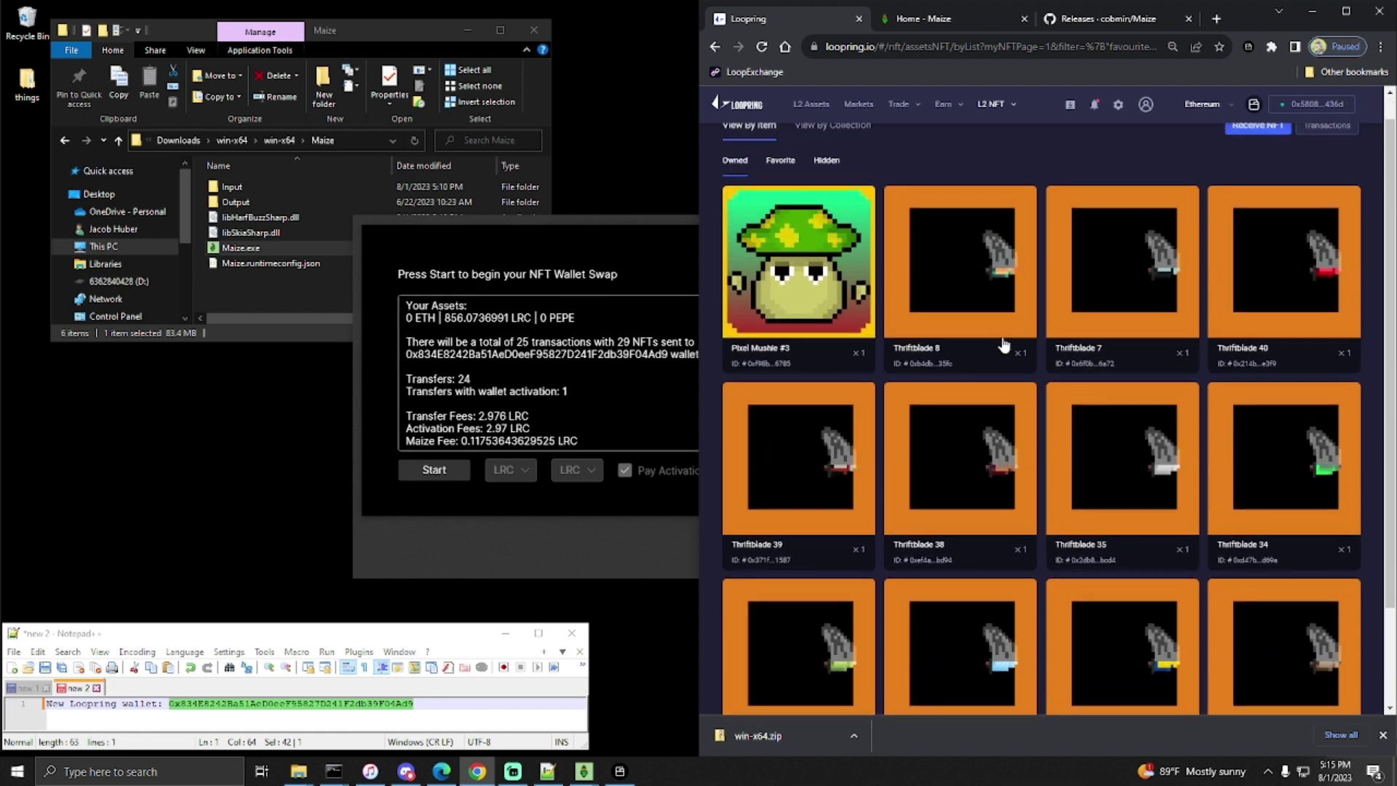
- Check NFT pages 2 and 3, return to page 1, then bring back the Maize summary
scroll(1004, 343, down, 3)
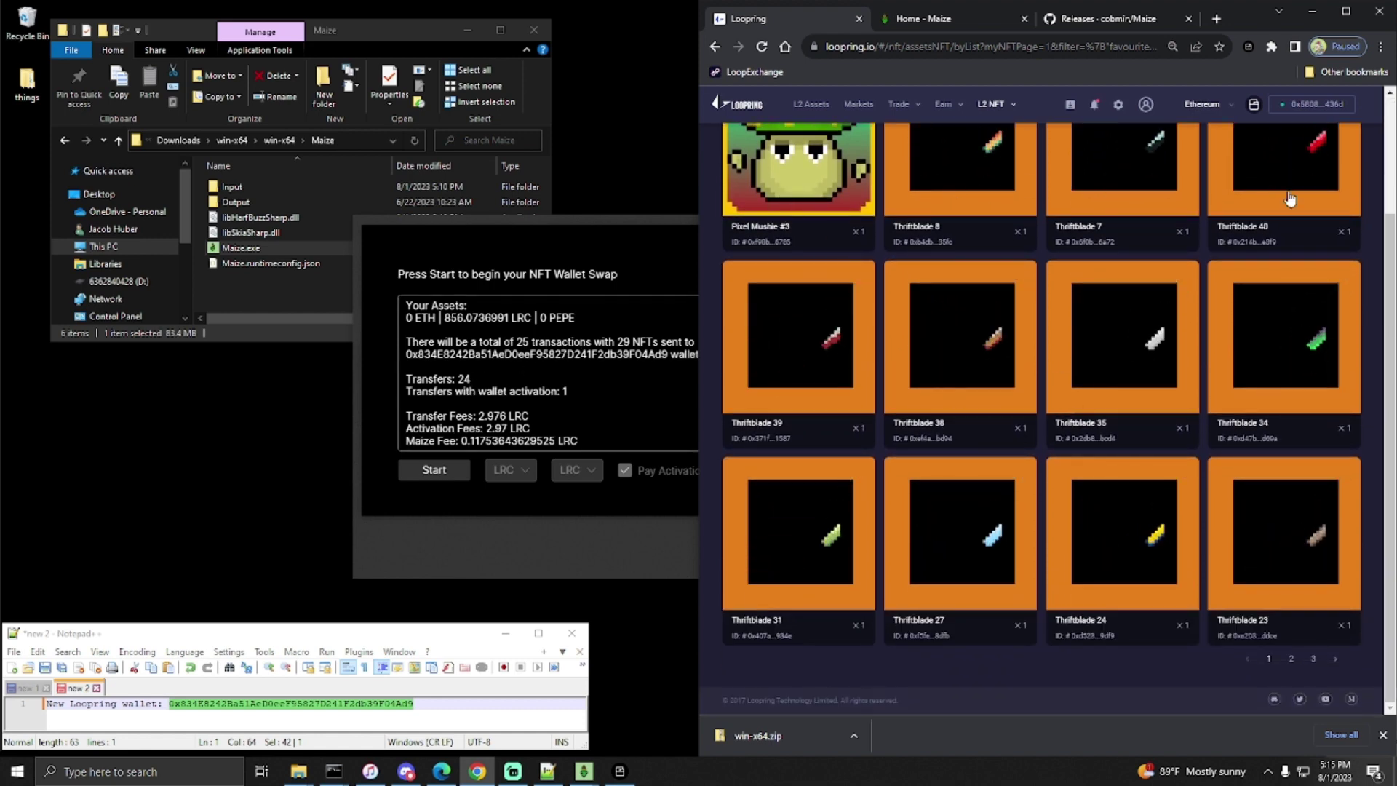
click(1291, 659)
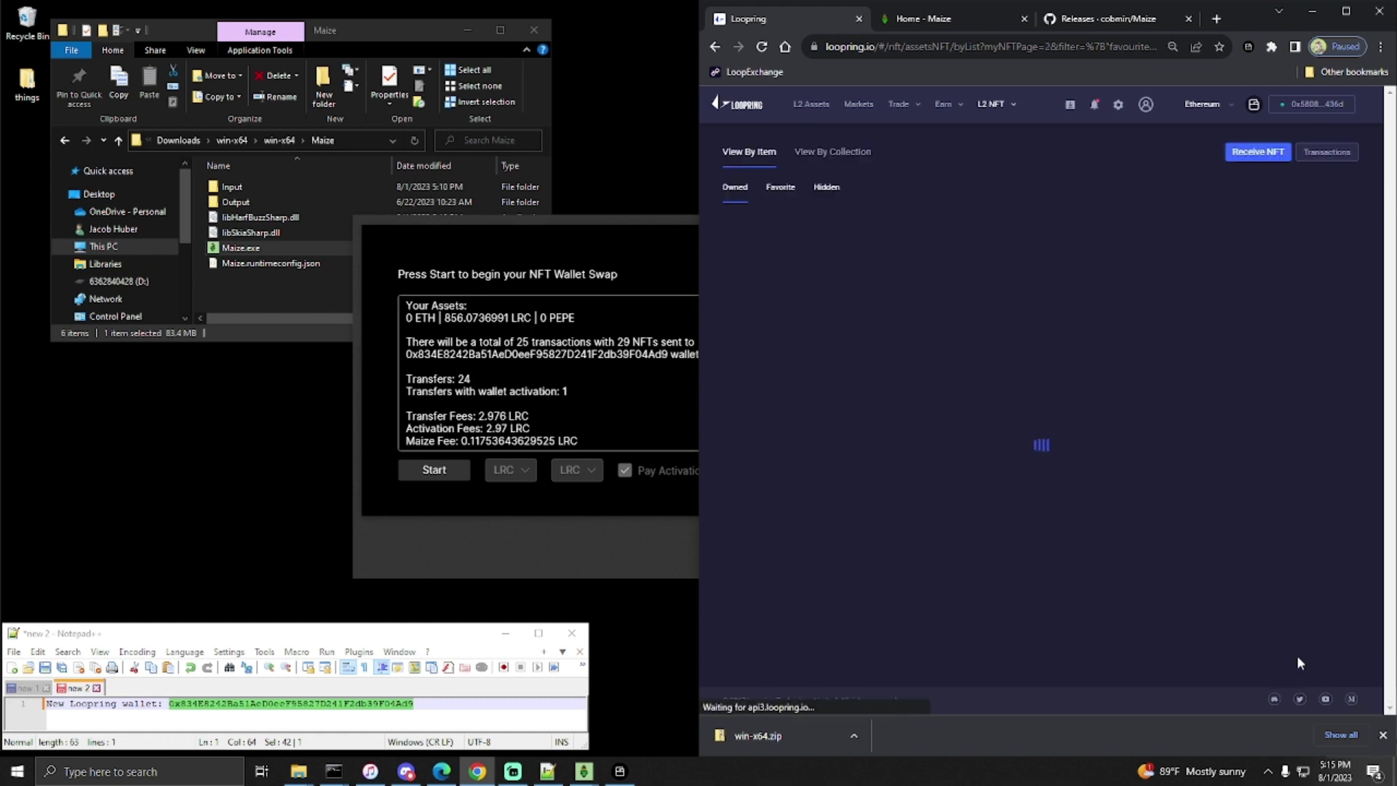
scroll(1063, 249, down, 2)
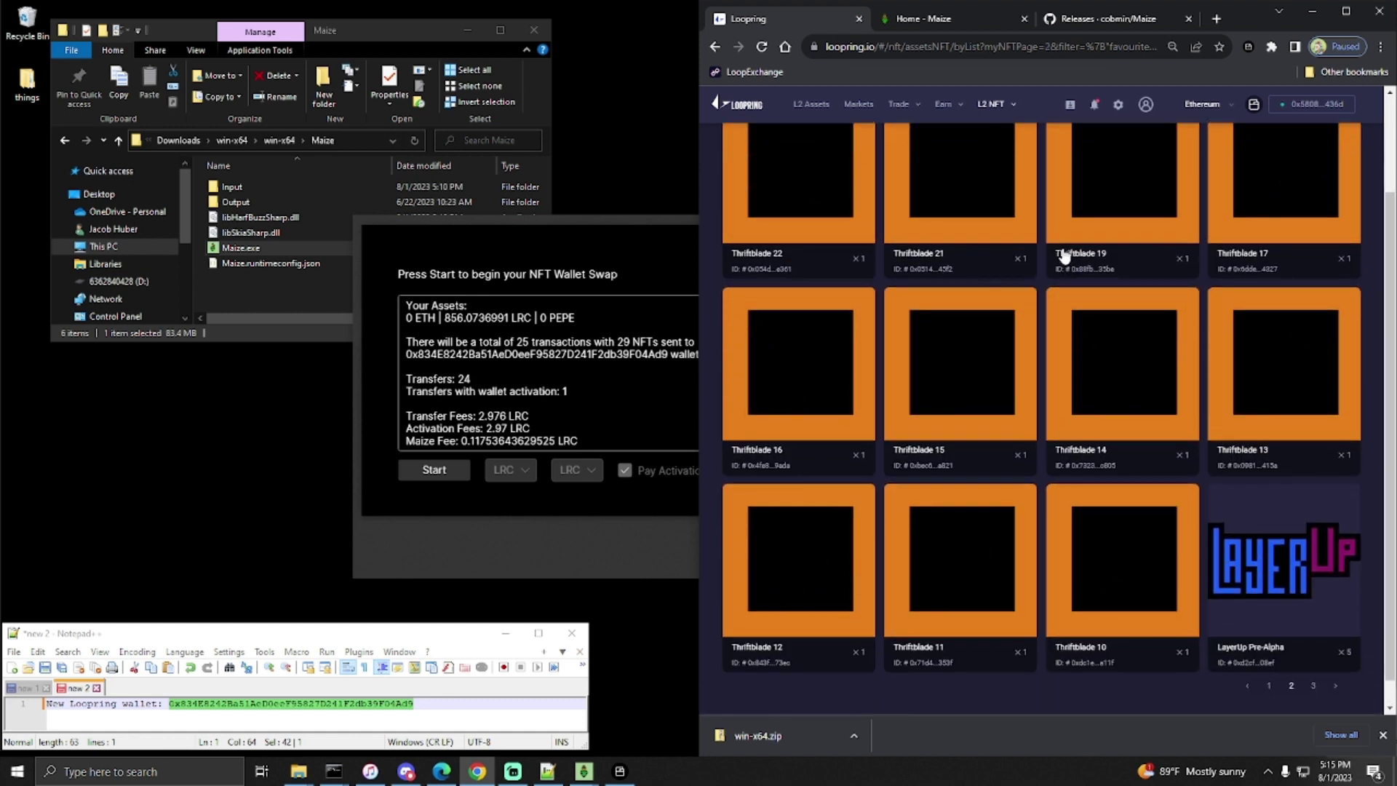
scroll(1264, 617, down, 1)
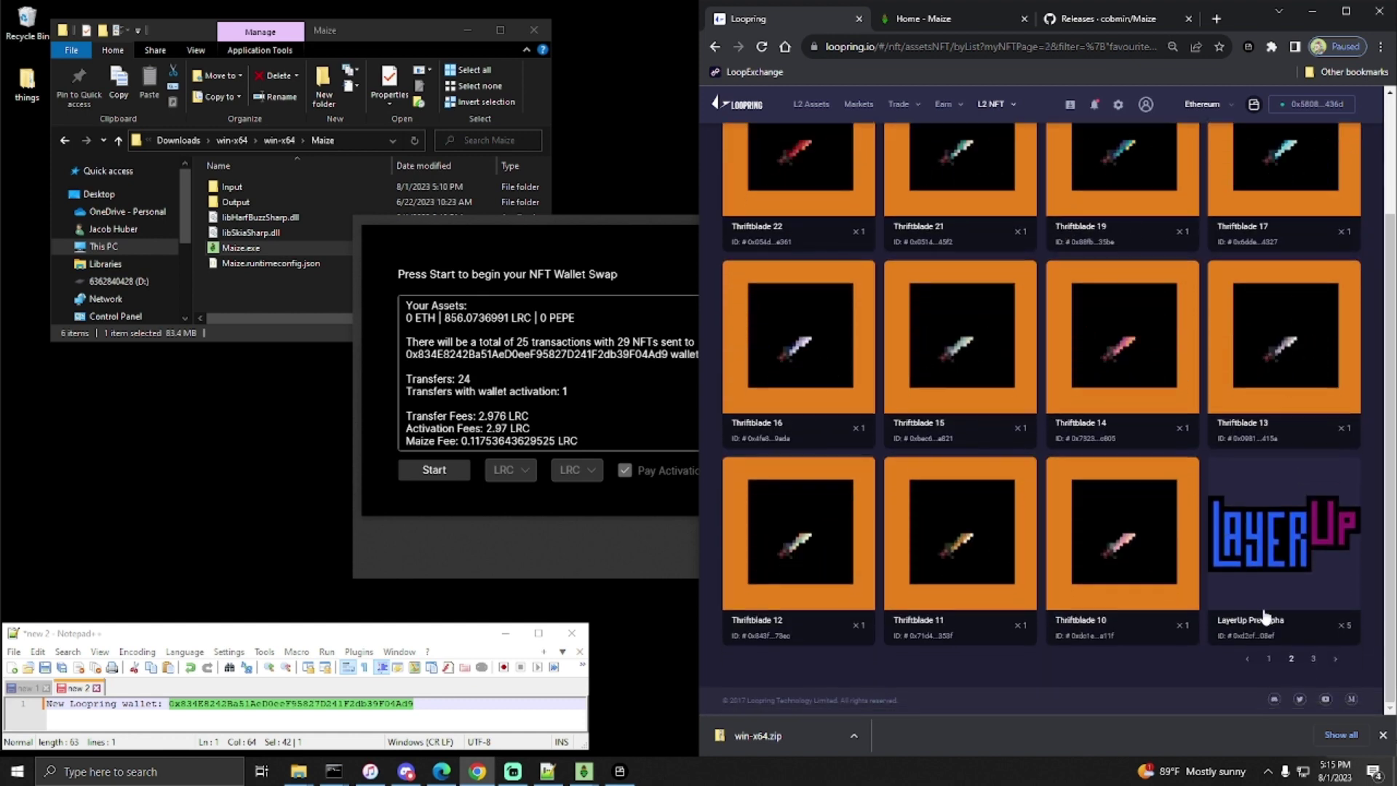
click(1313, 659)
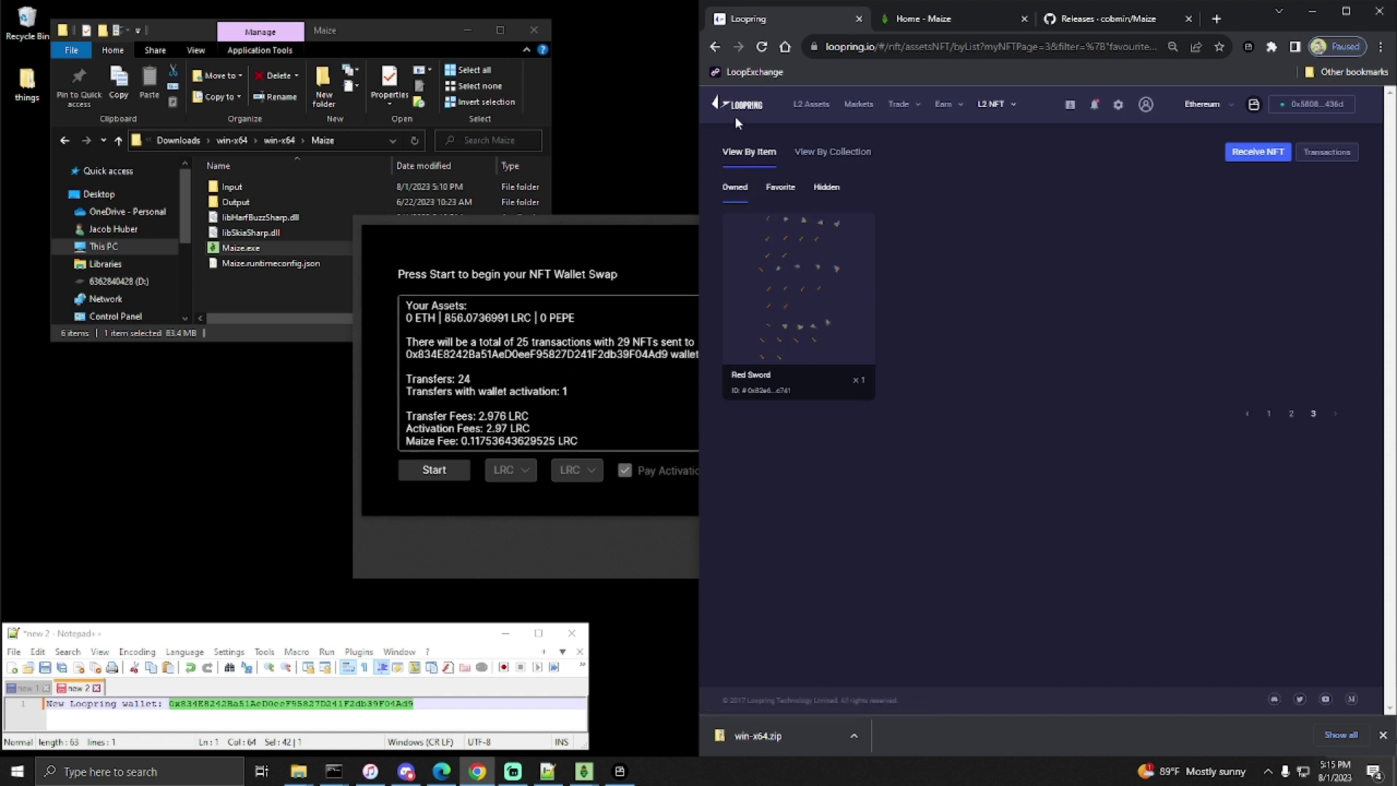
click(1289, 414)
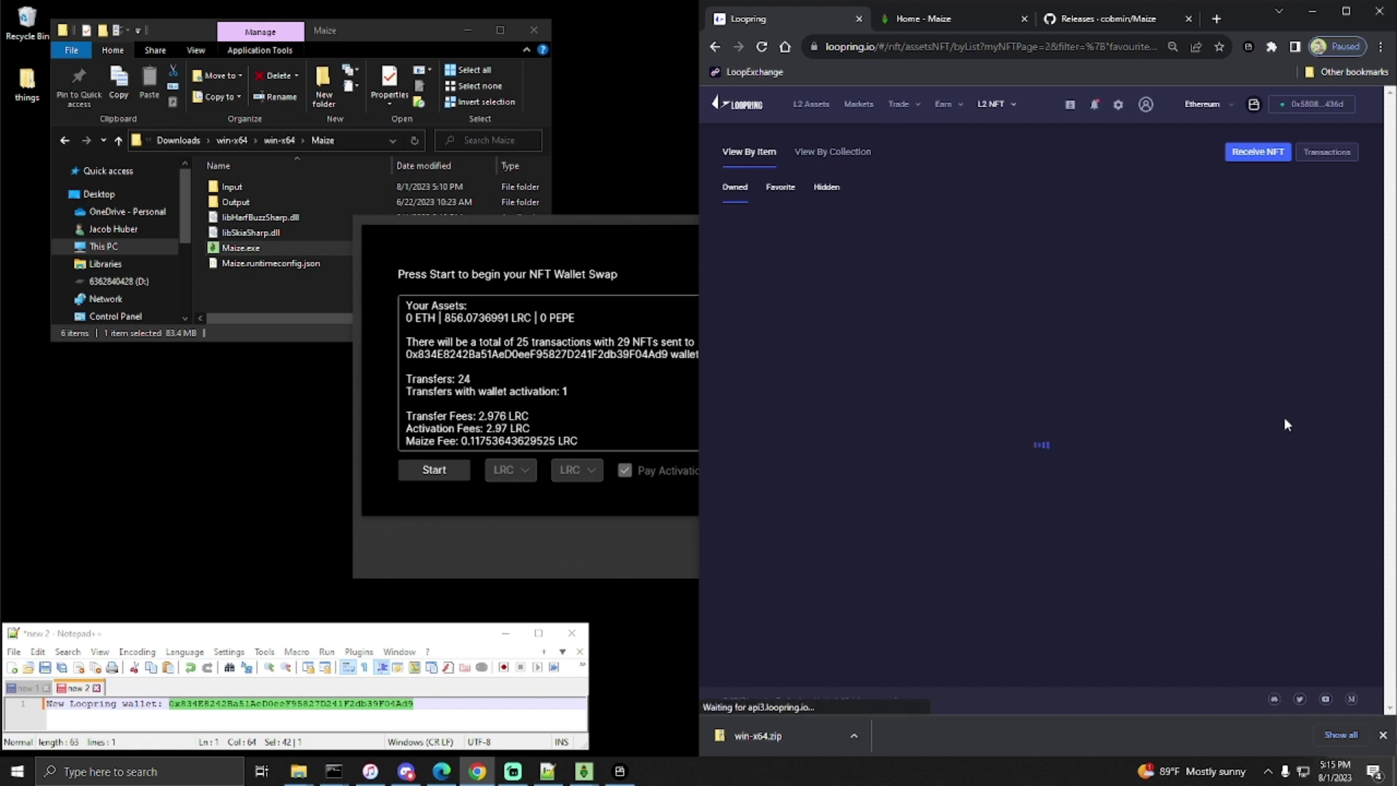
scroll(1246, 546, down, 3)
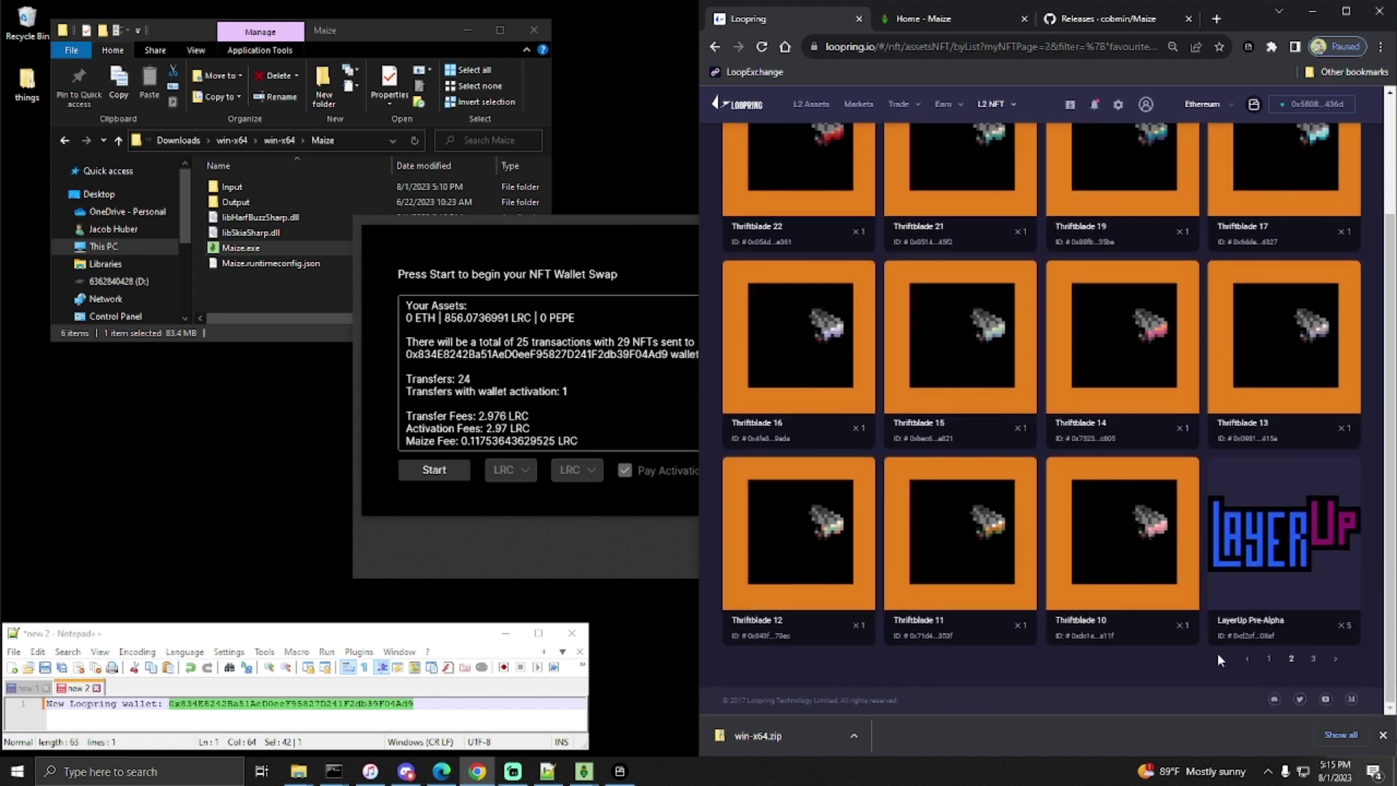
click(1269, 659)
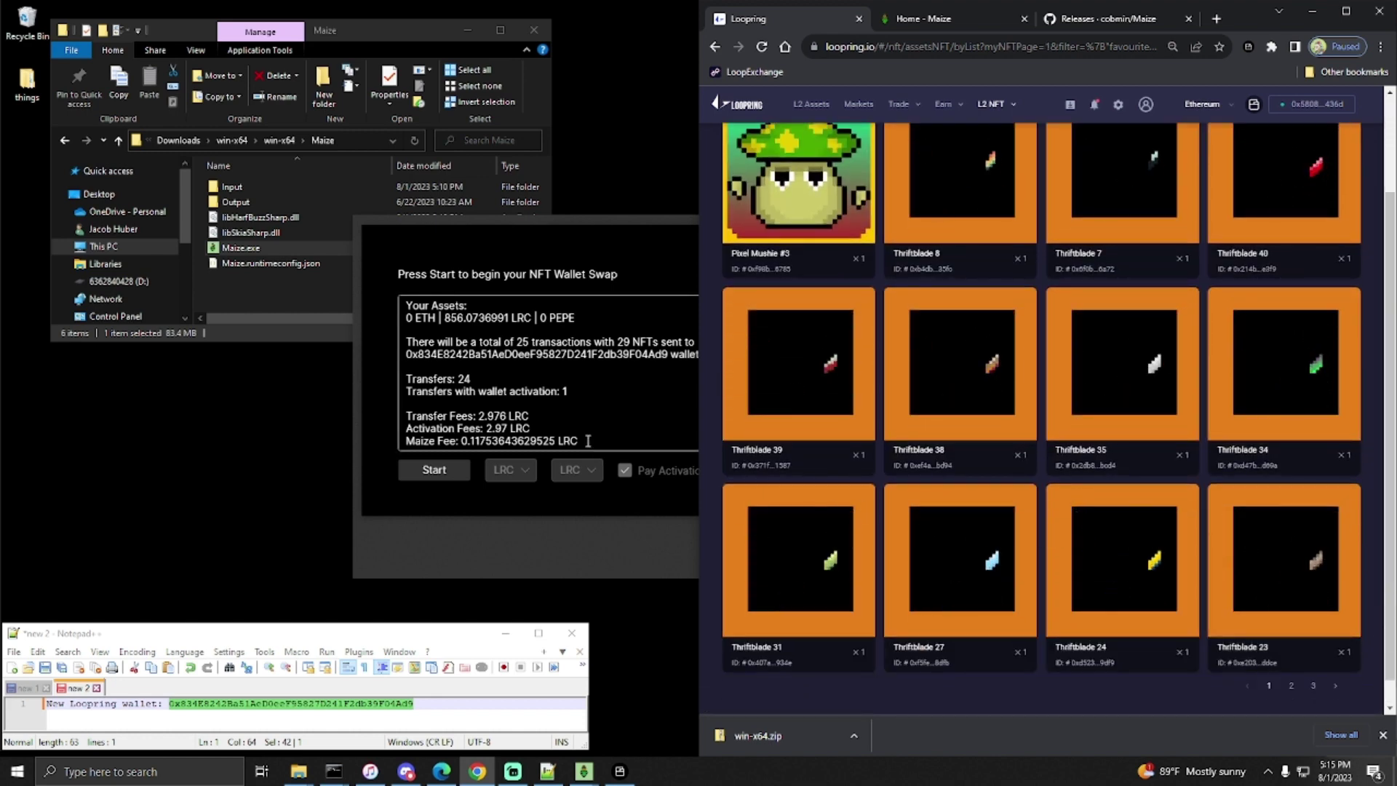
click(516, 435)
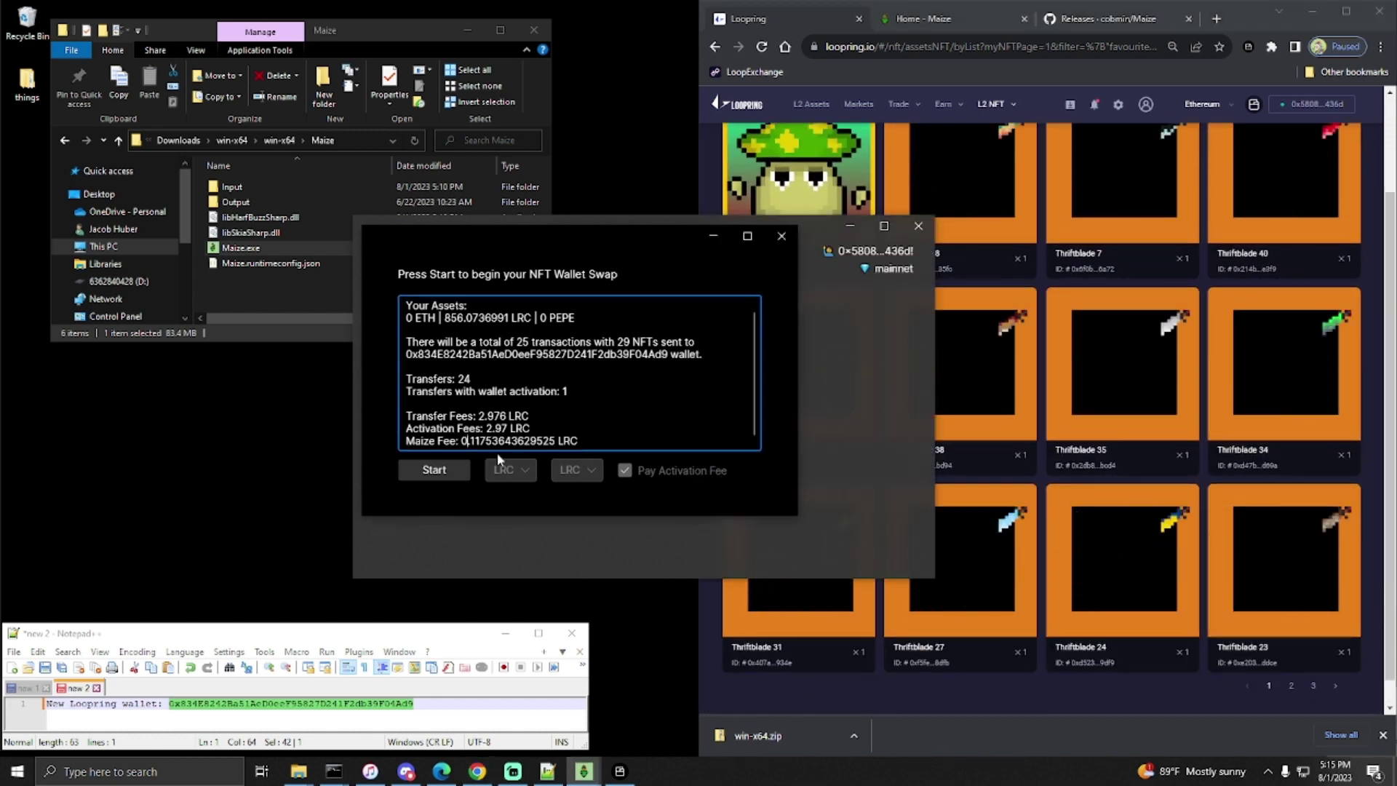
- Start the NFT wallet swap and let all 25 transfers finish in 32.232 seconds
click(439, 476)
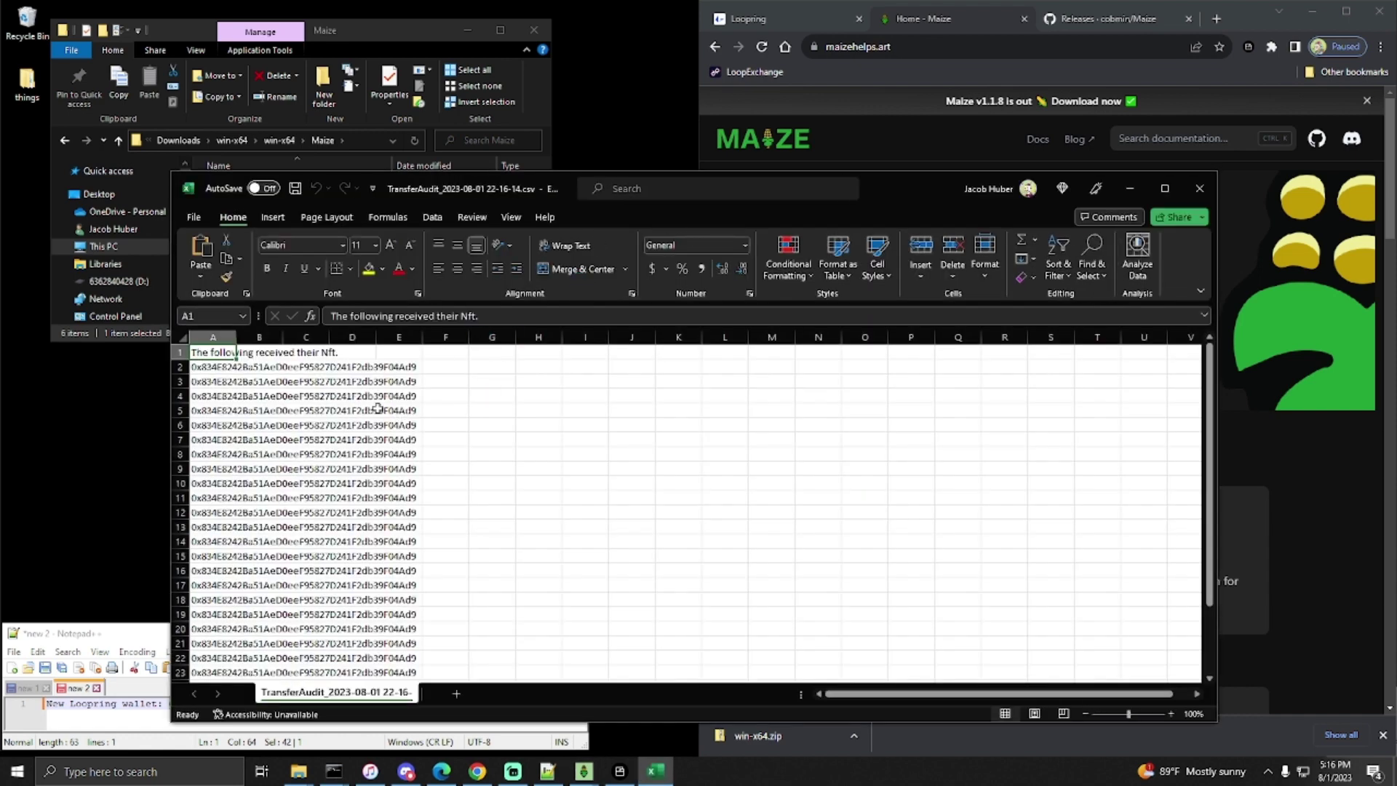
- Autofit column A and review the 25 recipient rows and the 6.0551 LRC Total Loopring Fee
double_click(236, 337)
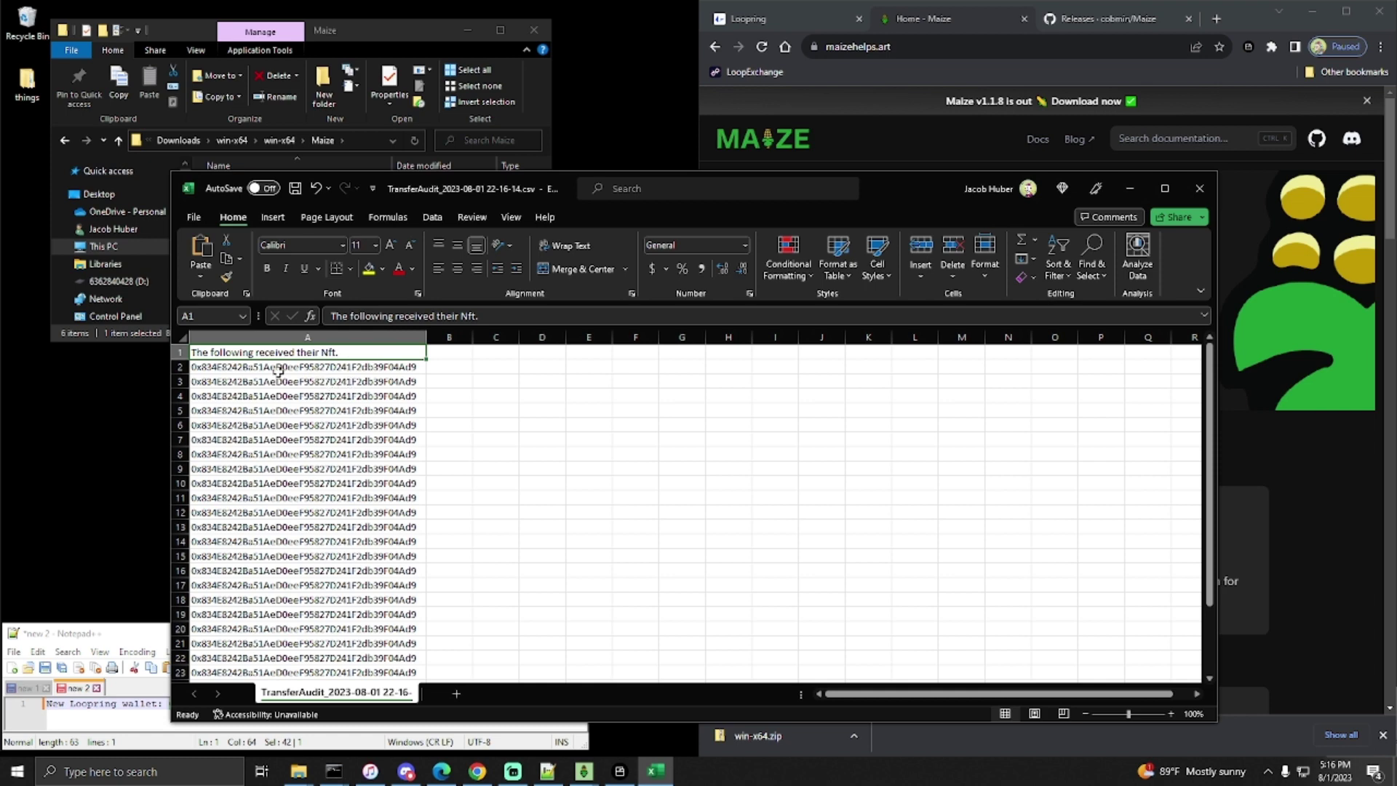
scroll(352, 376, down, 2)
scroll(352, 376, up, 2)
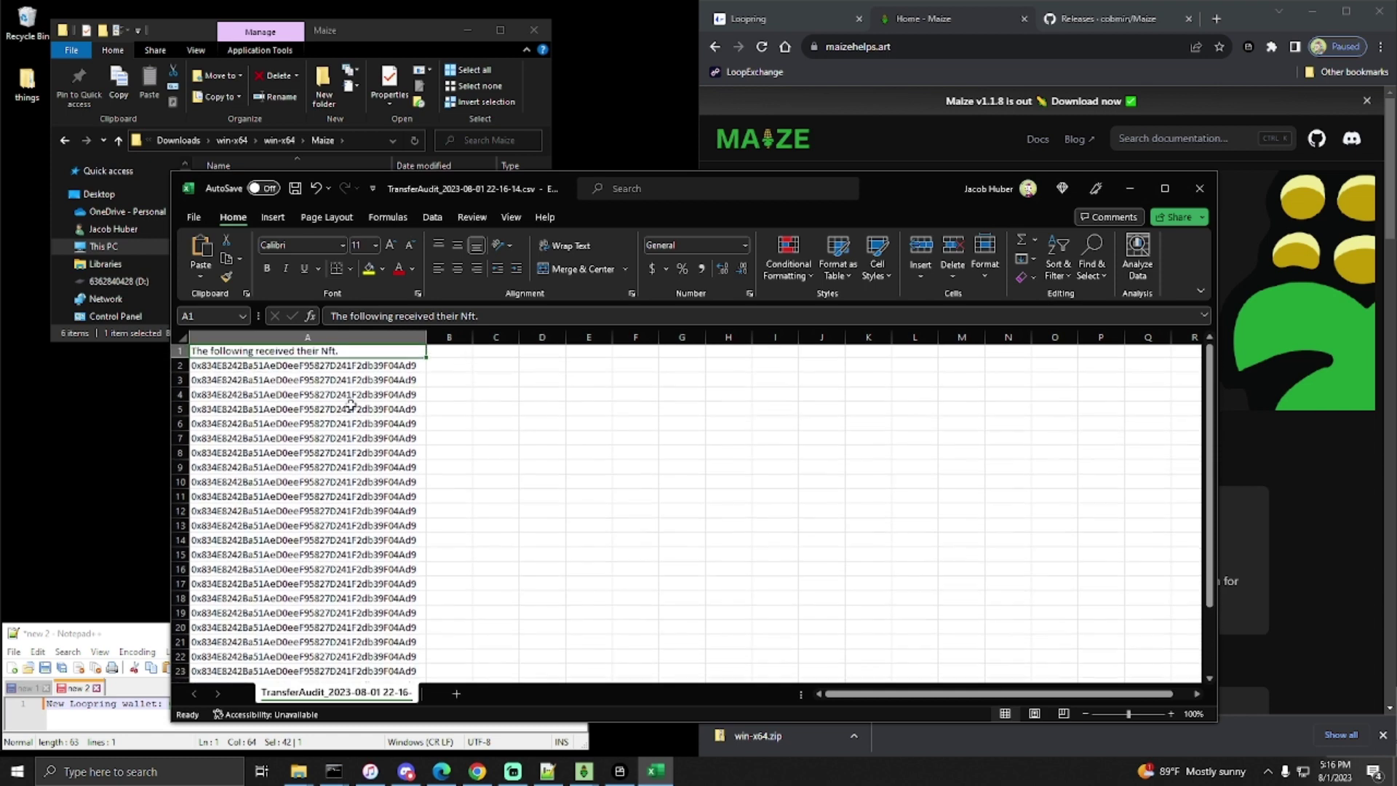
scroll(371, 402, down, 4)
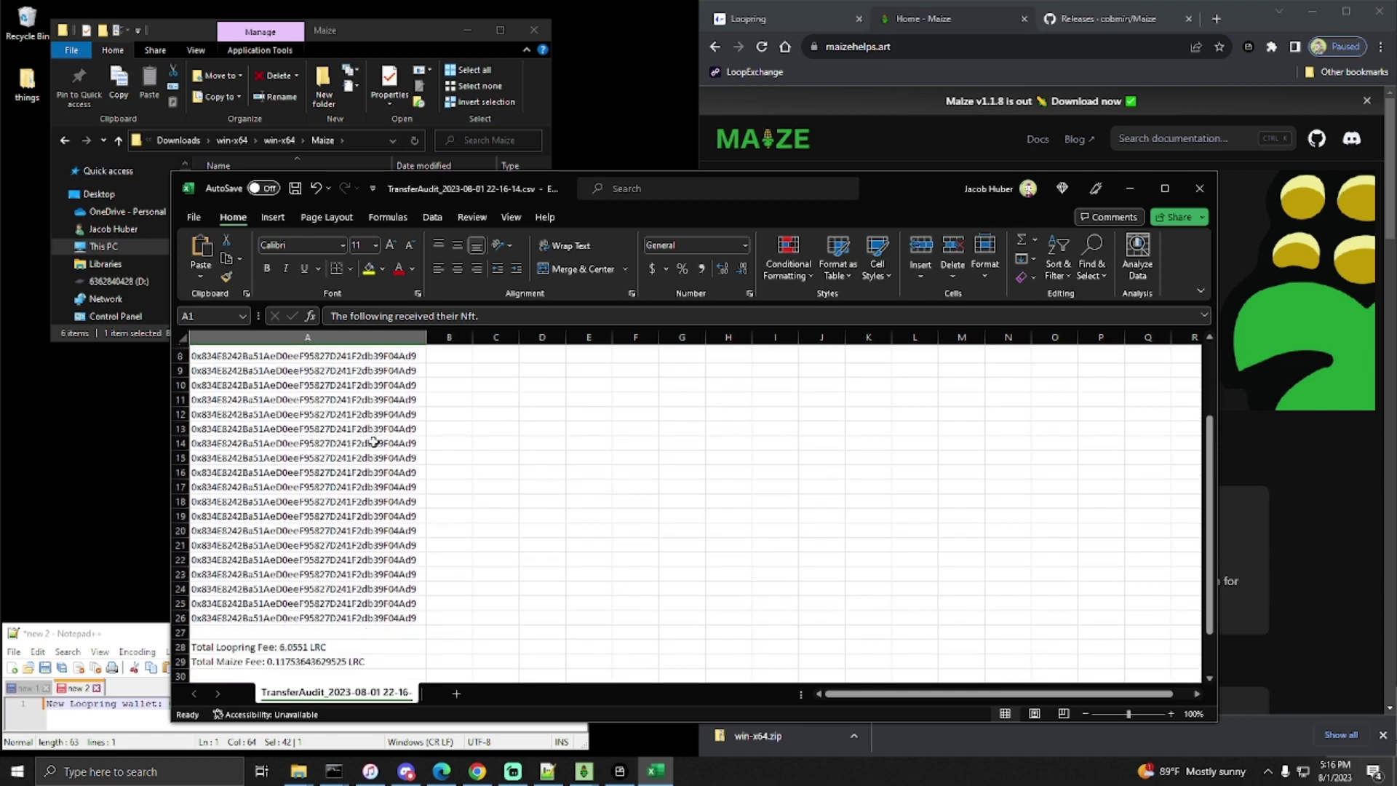
scroll(365, 480, up, 1)
click(342, 569)
scroll(339, 557, up, 4)
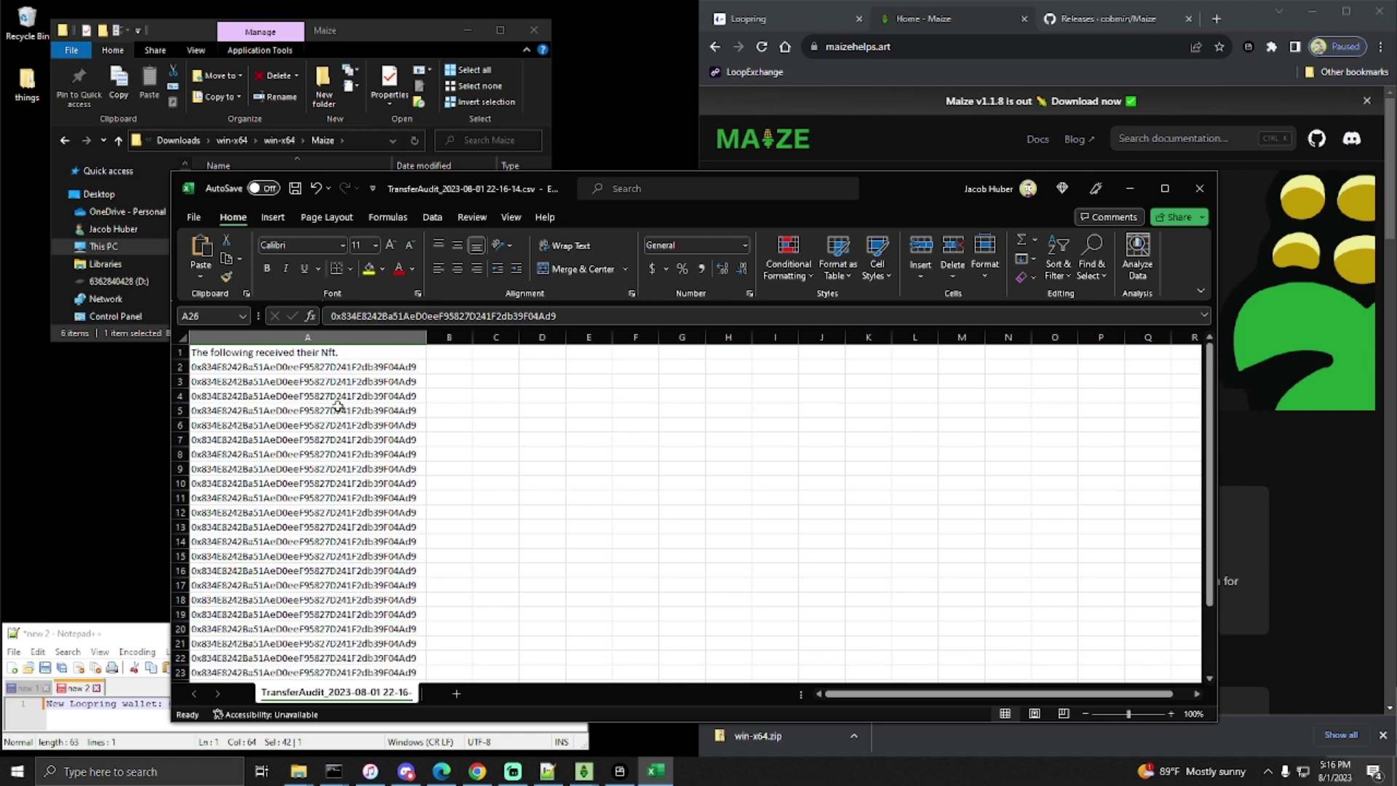
scroll(400, 426, down, 3)
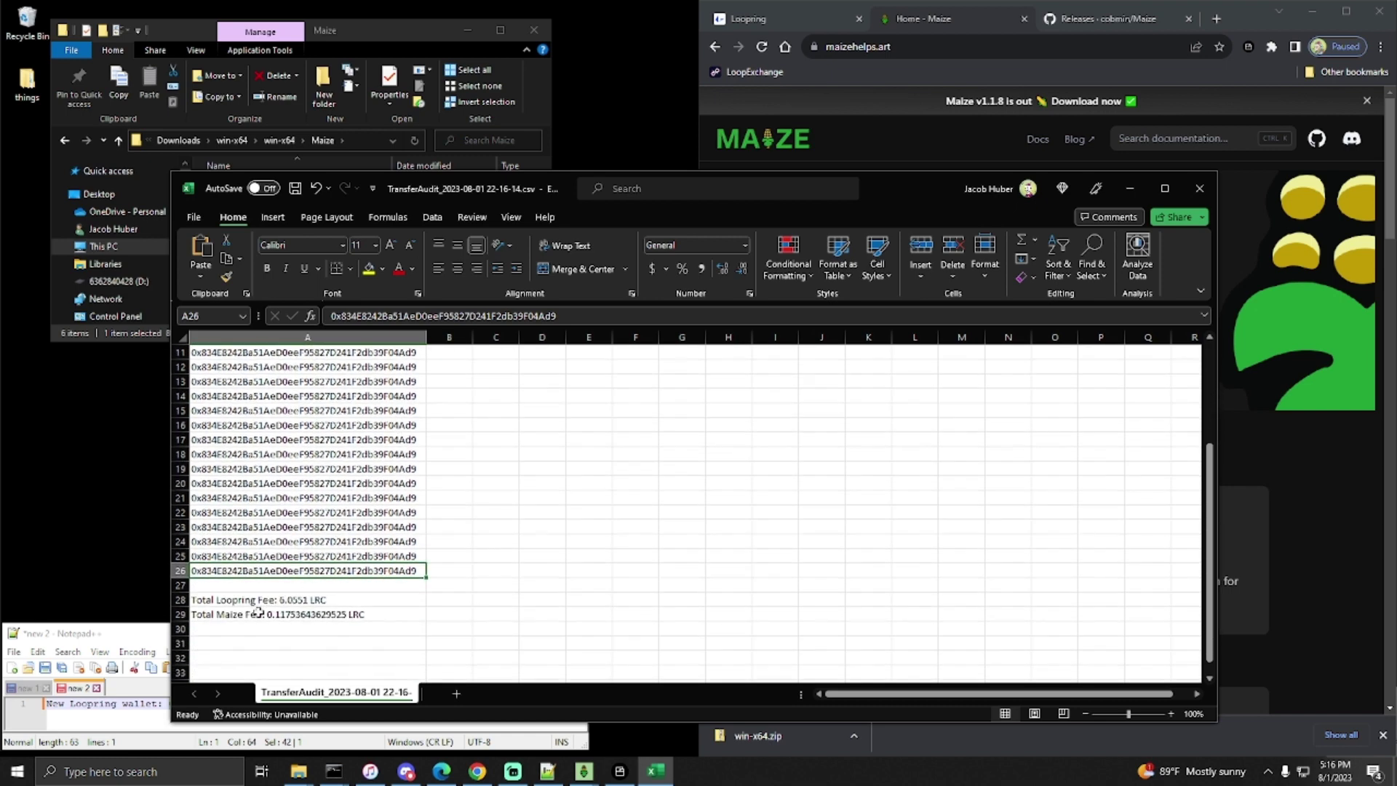
click(262, 600)
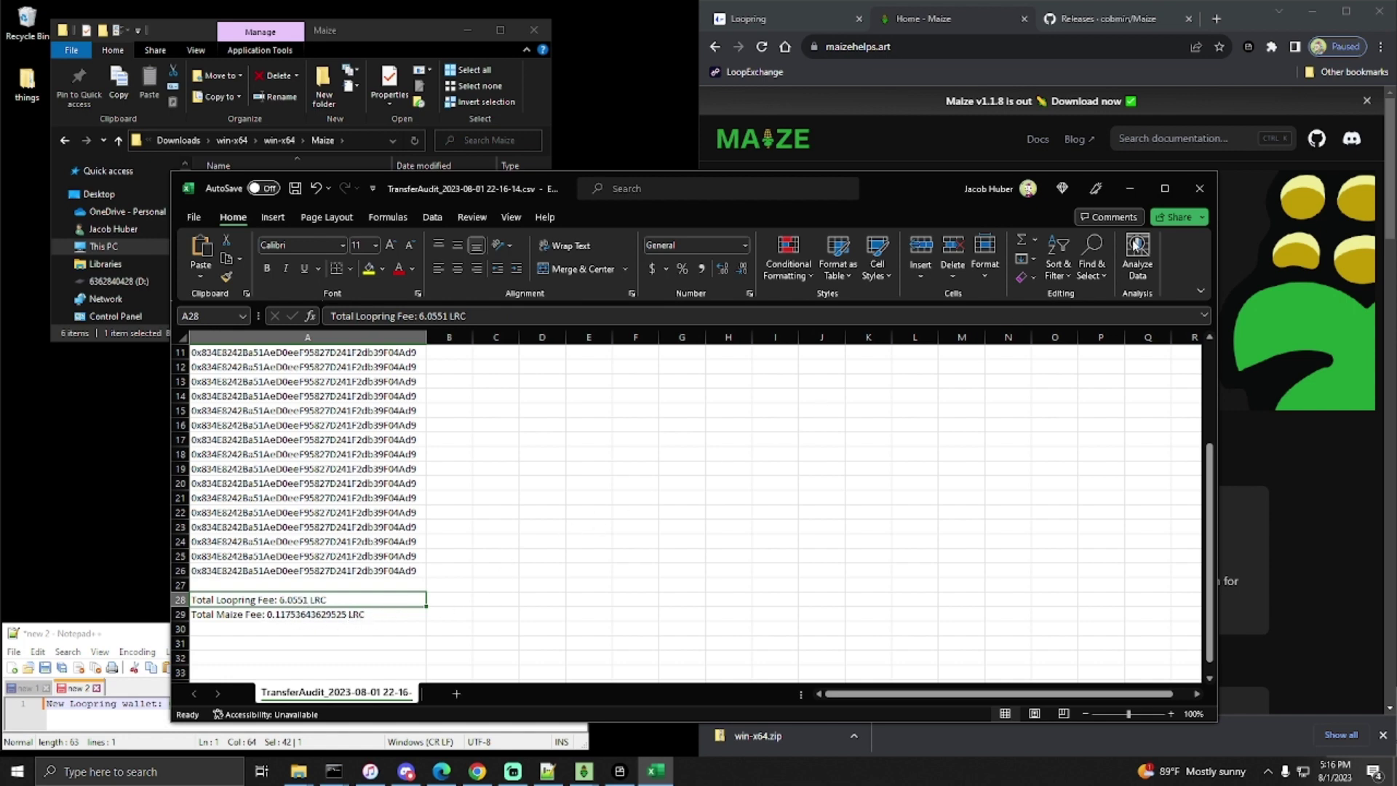
- Close the audit sheet without saving and quit Maize
click(1196, 191)
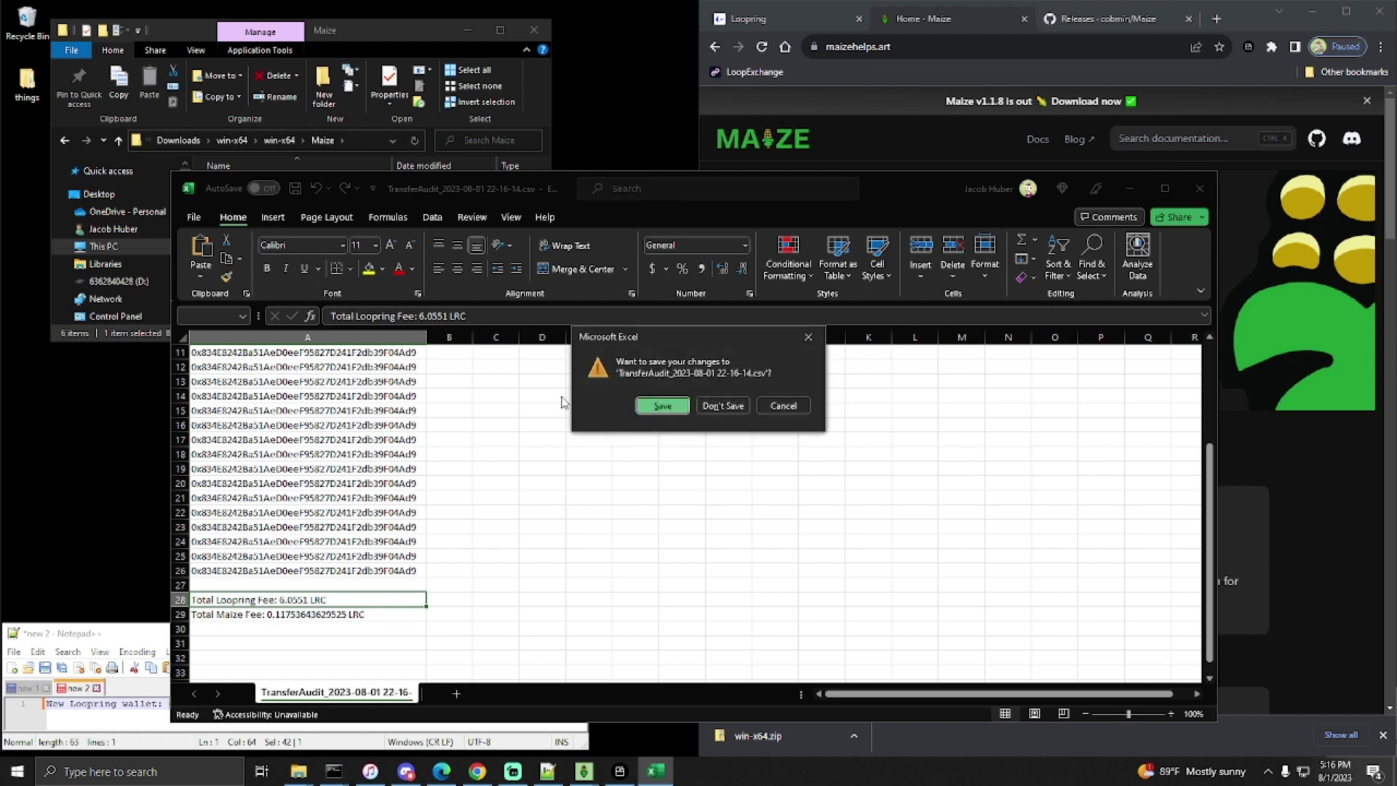
click(719, 406)
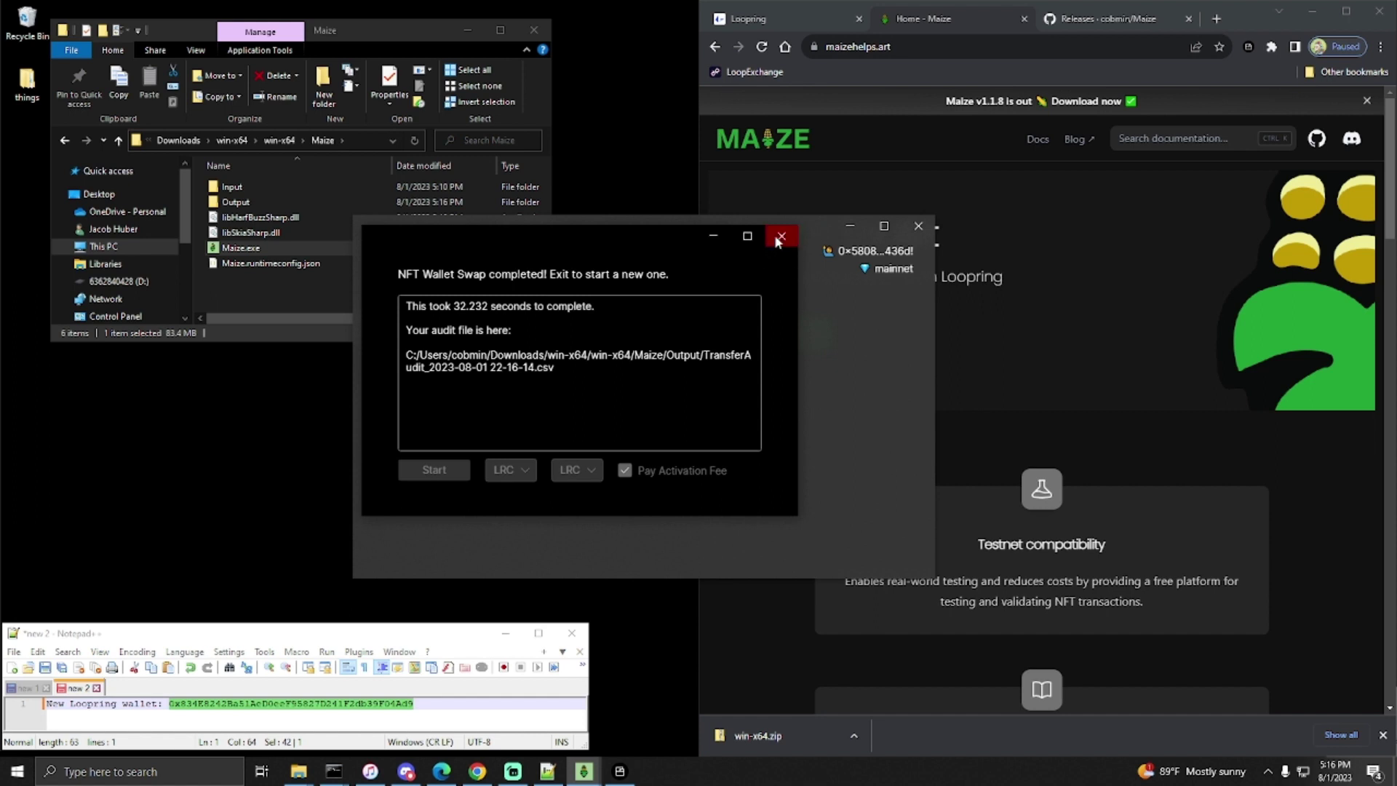
click(777, 240)
click(918, 226)
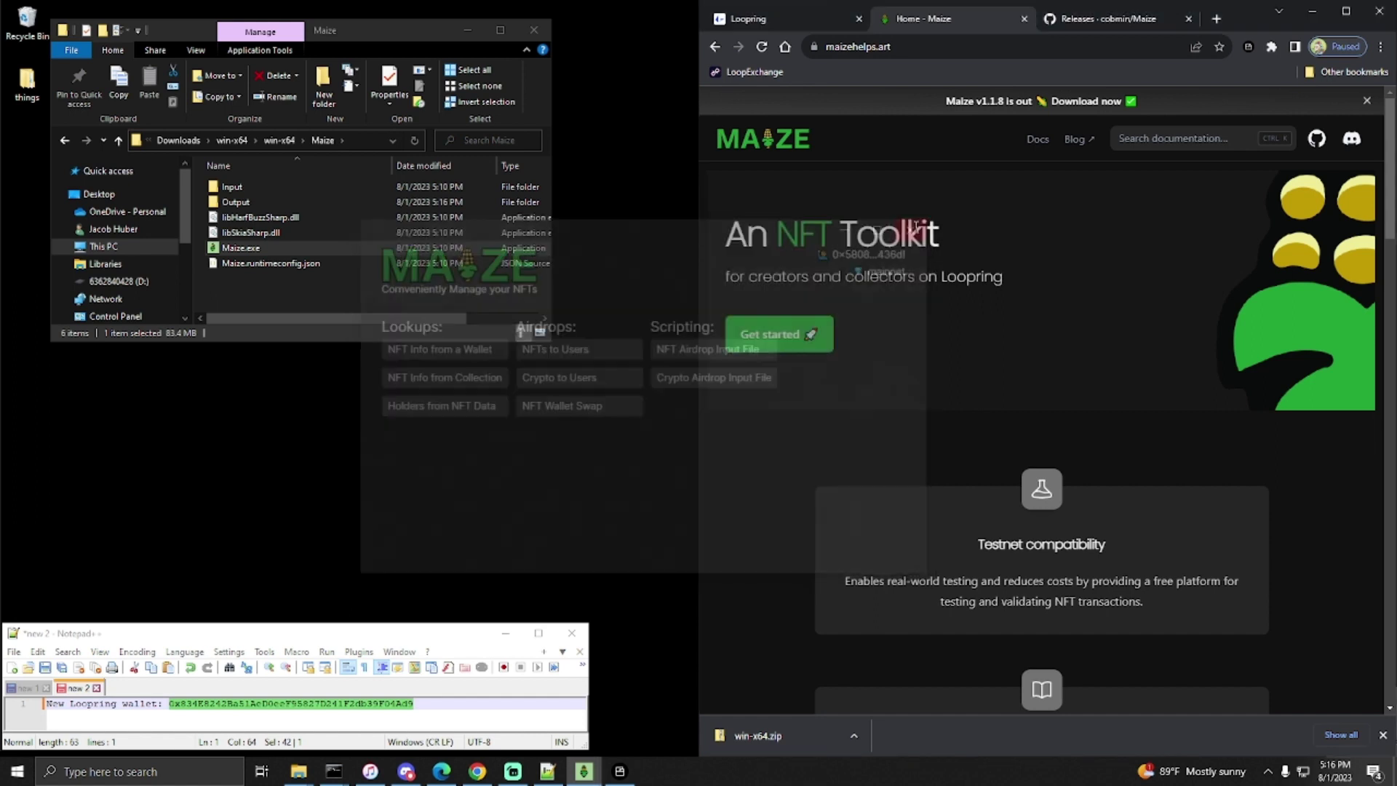
- Minimize Notepad++, close File Explorer, and maximize the browser on the Maize home page
click(504, 633)
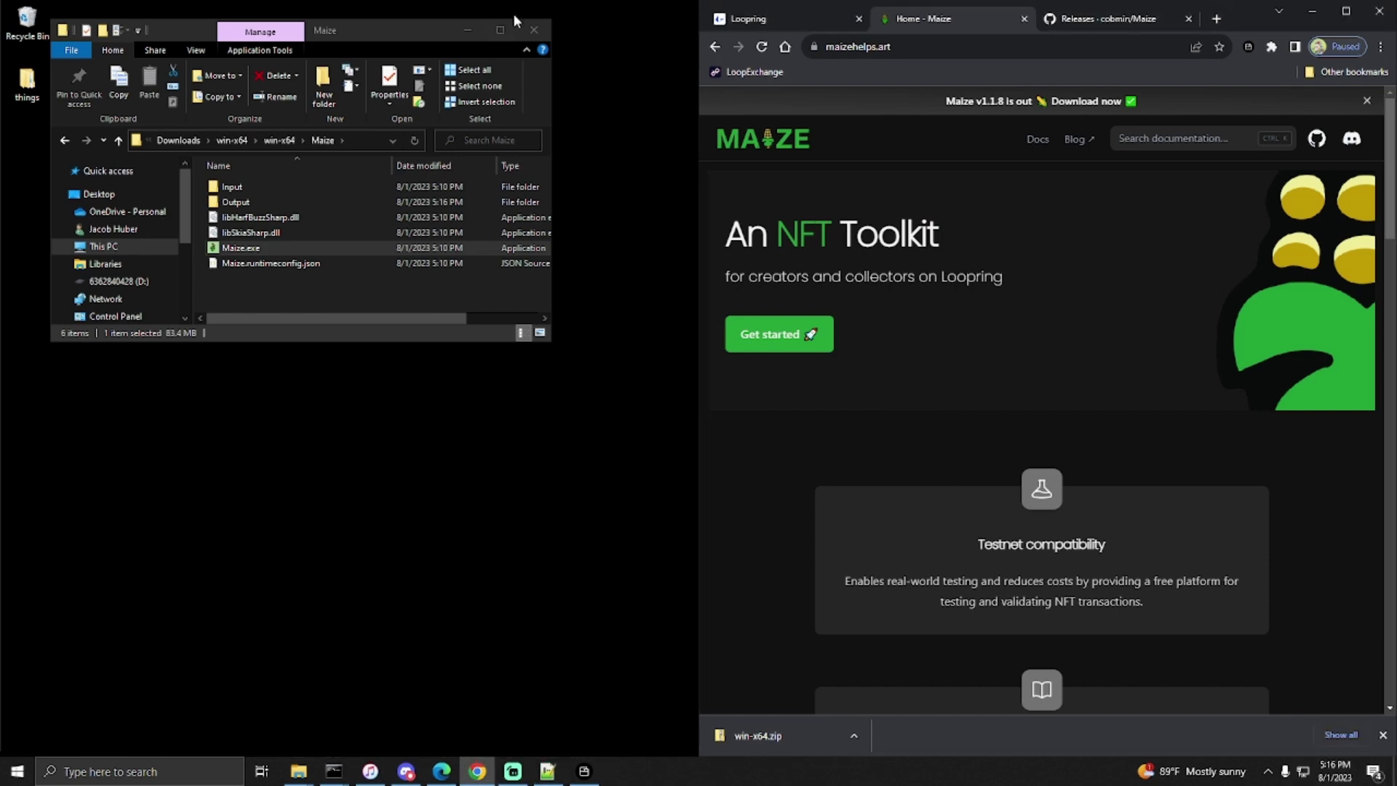
click(534, 30)
drag(1244, 25, 565, 1)
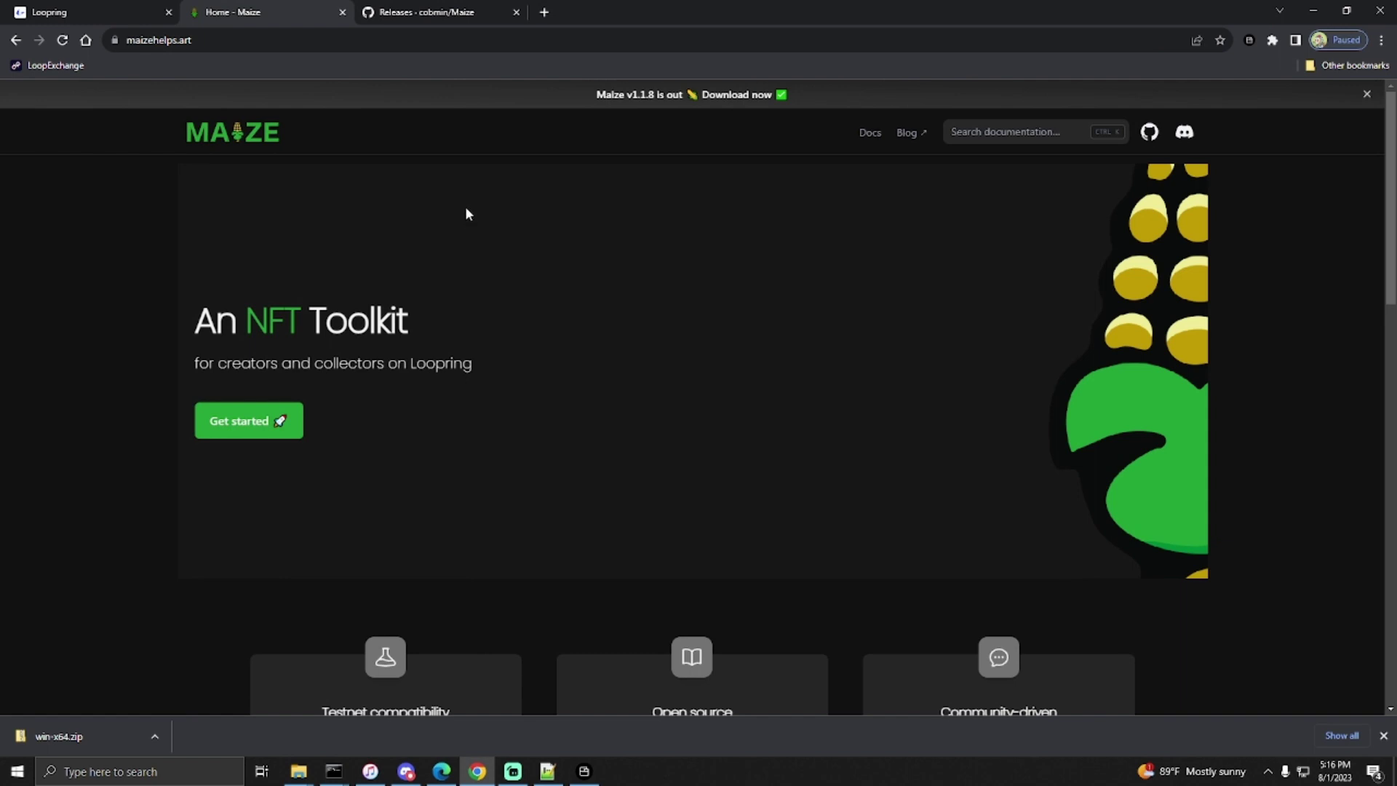
- Reload My NFTs on Loopring, toggling collection and item views, to confirm it shows No NFT
click(145, 13)
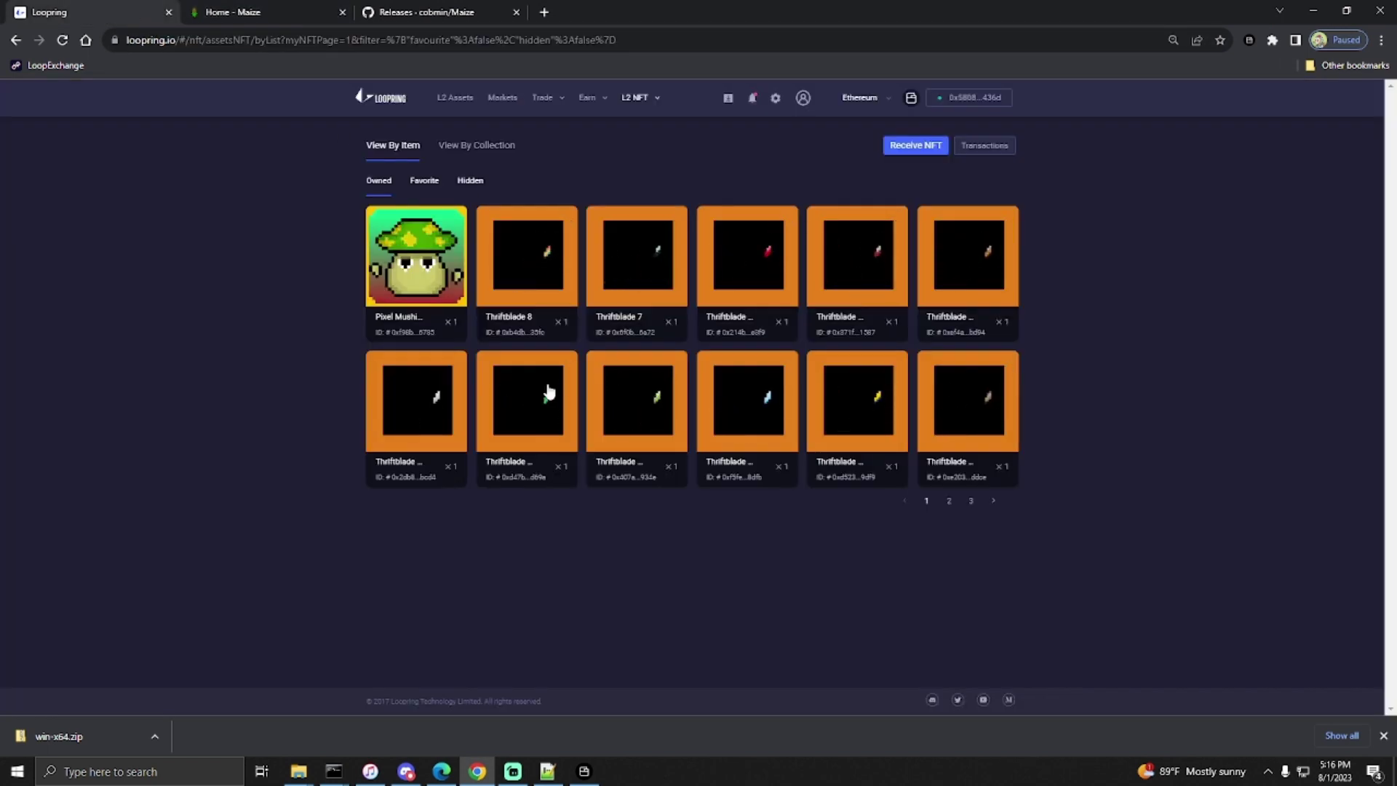
click(637, 127)
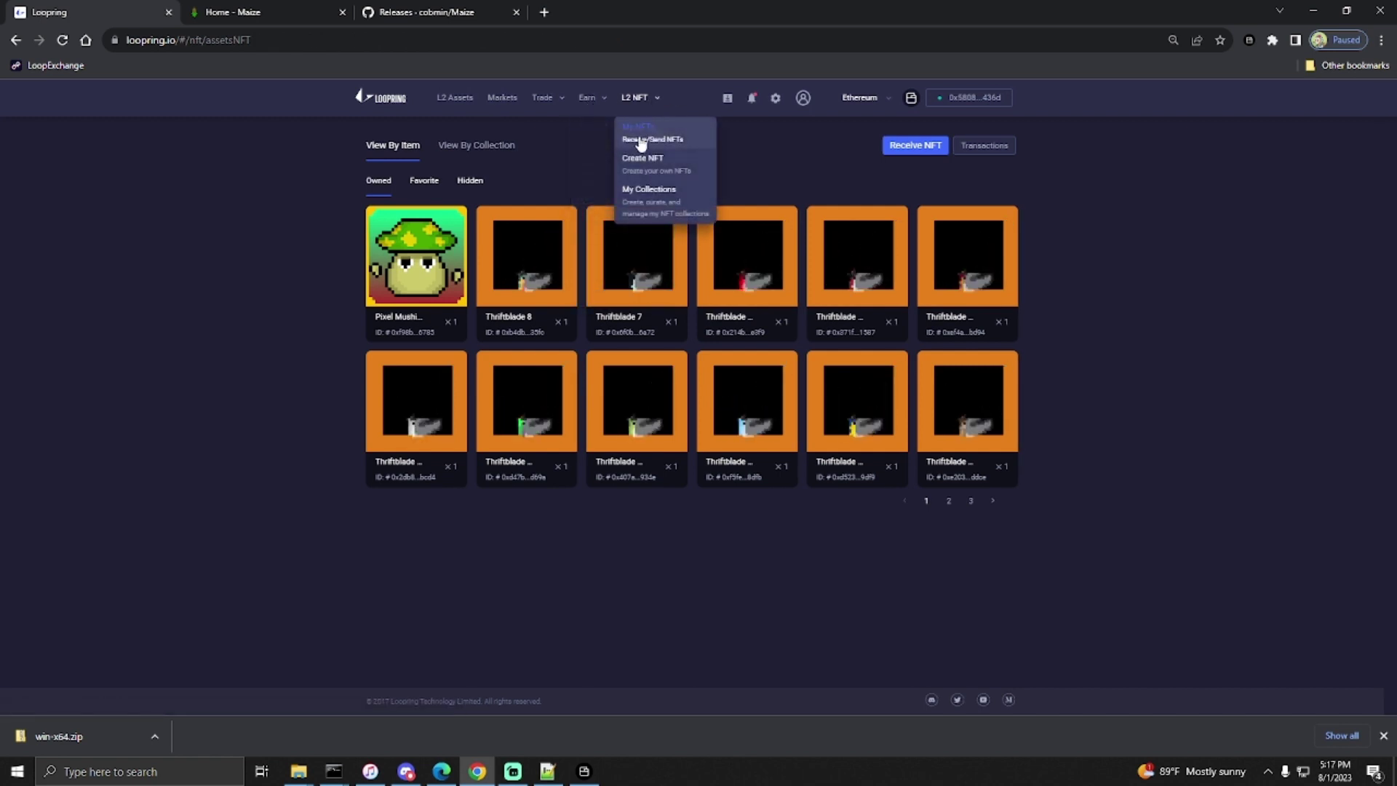
click(497, 146)
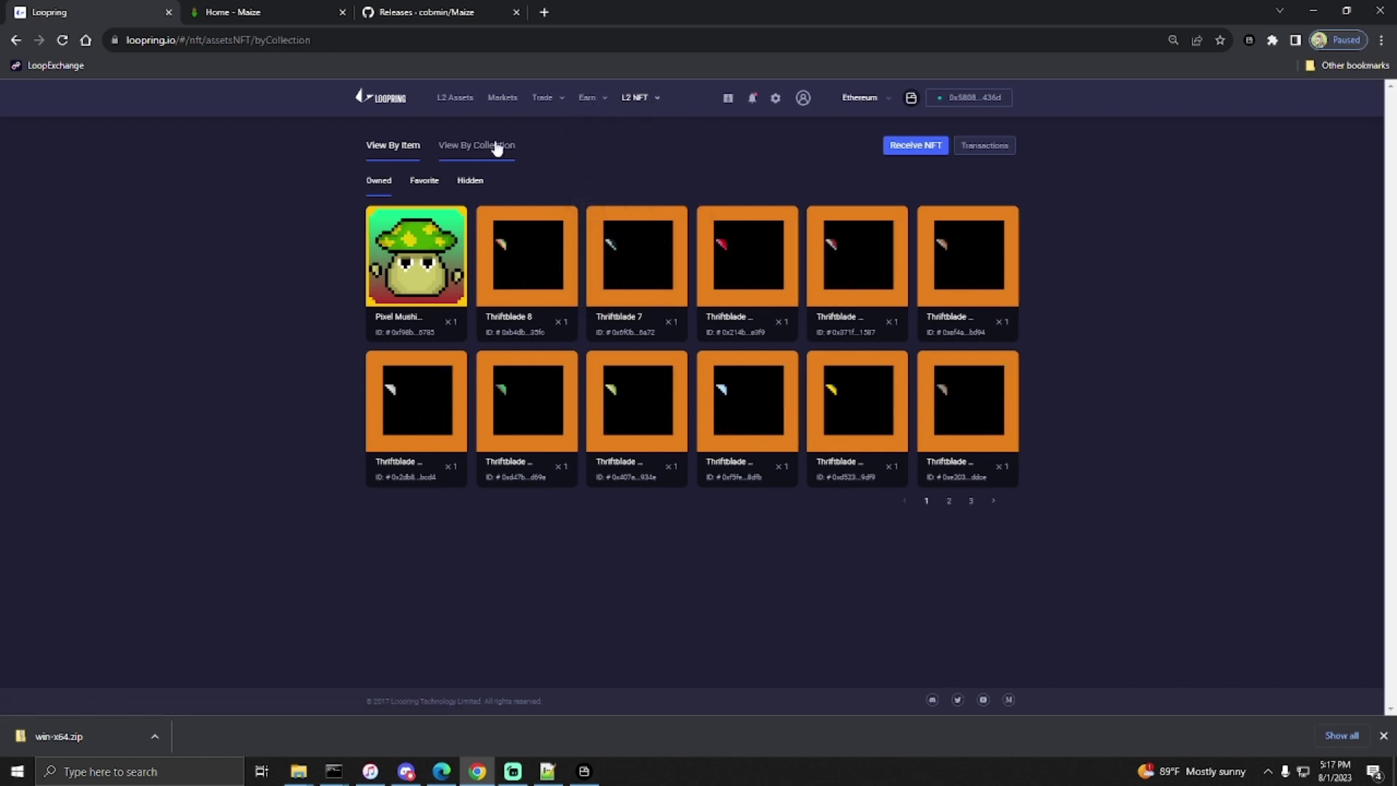
click(396, 148)
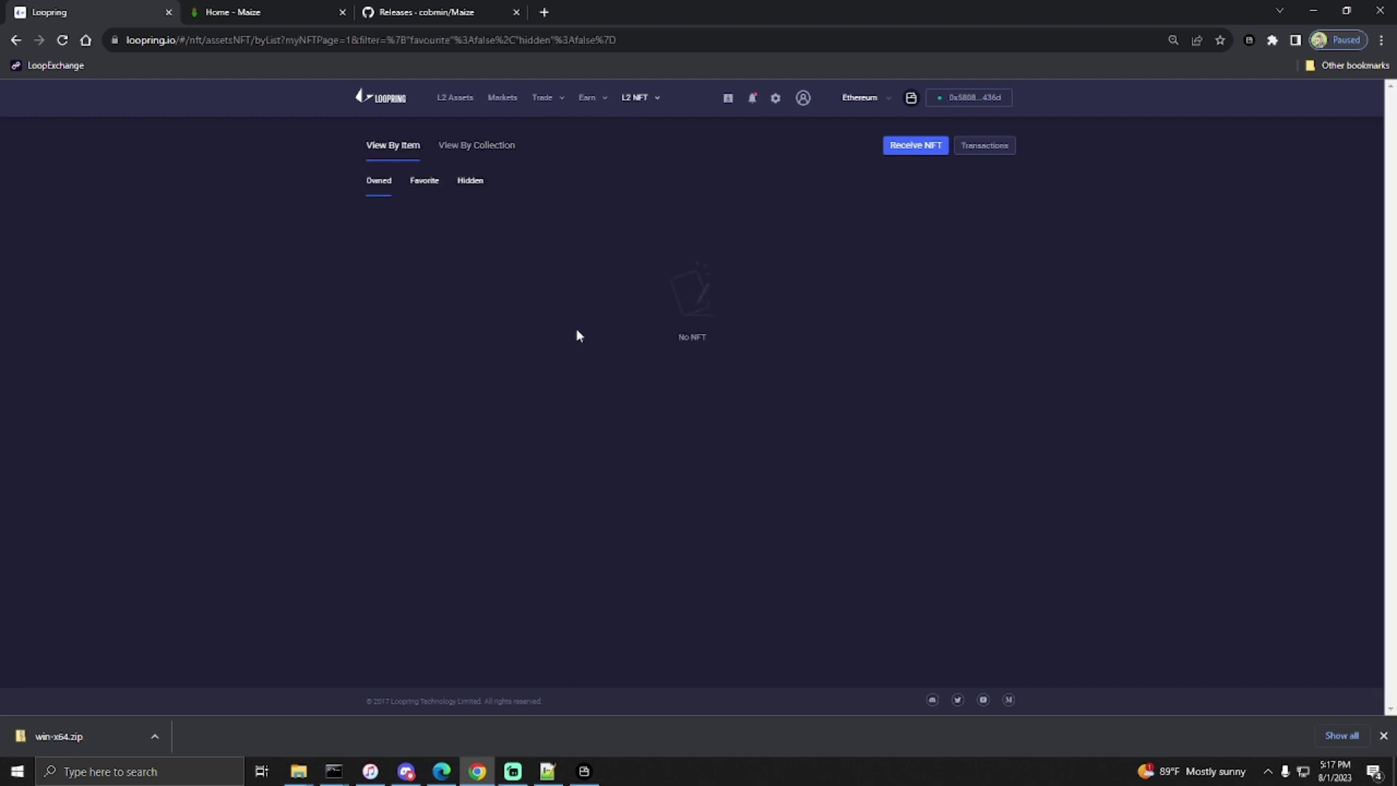
- Open the NFT transaction history and highlight 'NFT Wallet Swap' in the latest transfer's memo
click(984, 150)
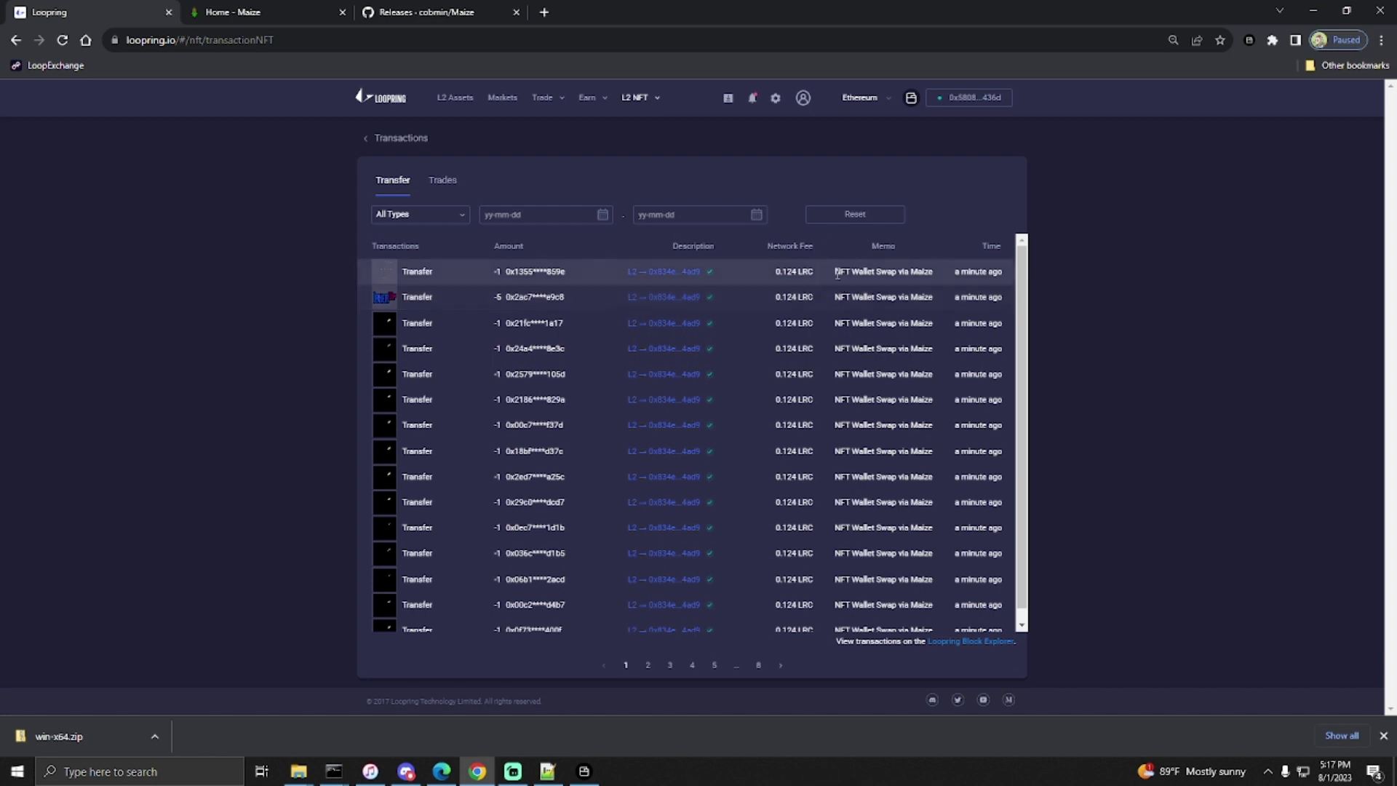
drag(879, 270, 933, 269)
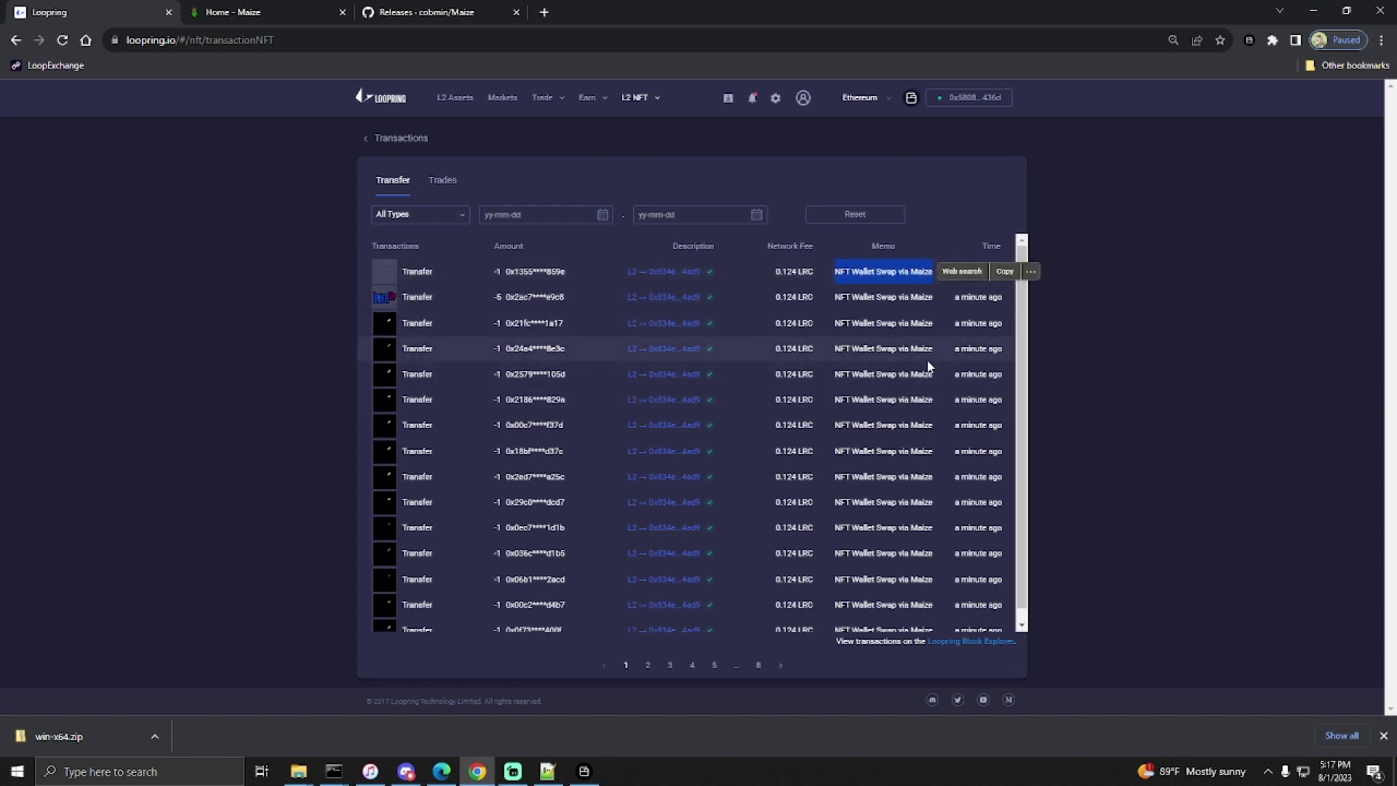
click(1088, 339)
drag(828, 272, 893, 272)
- Browse to page 2 of the transfer list, then return to page 1
scroll(836, 458, down, 1)
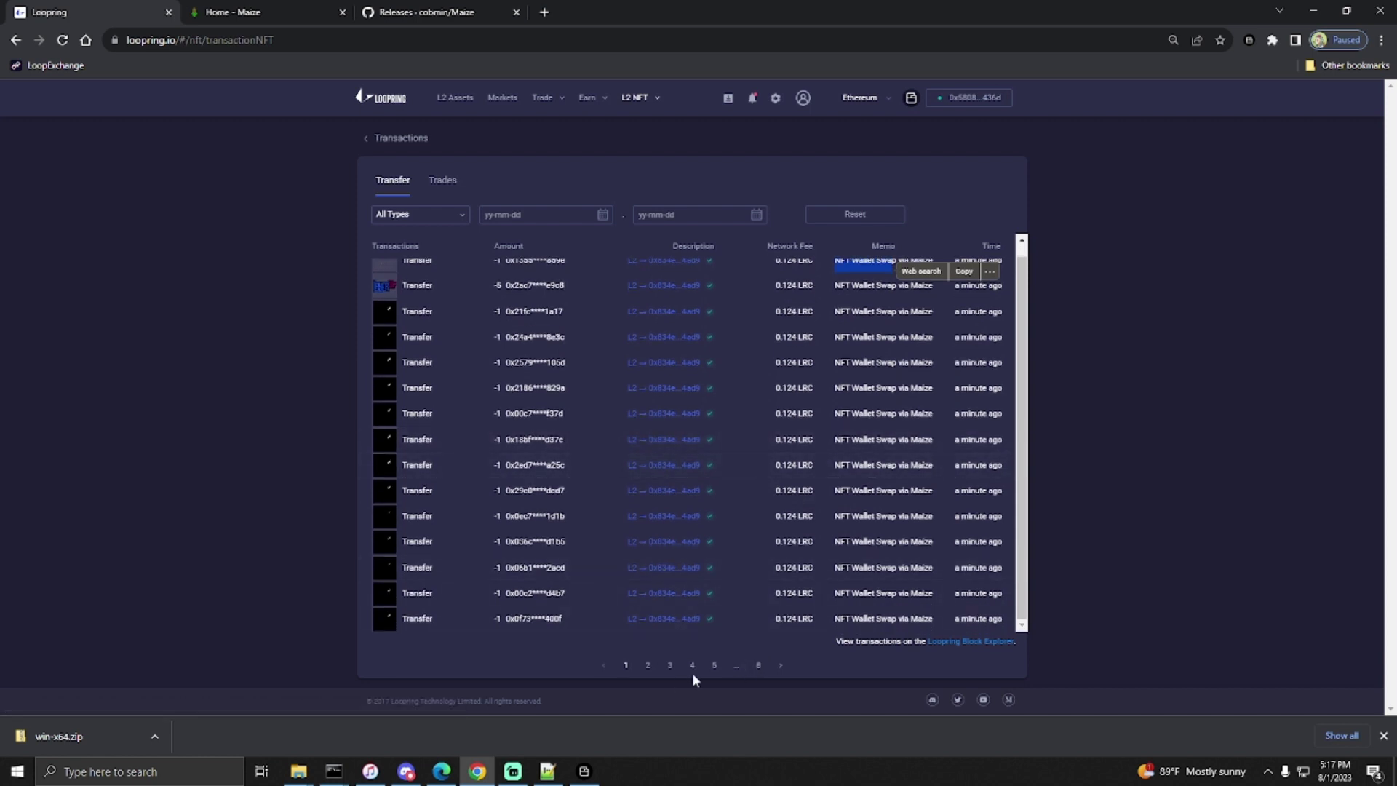
click(639, 670)
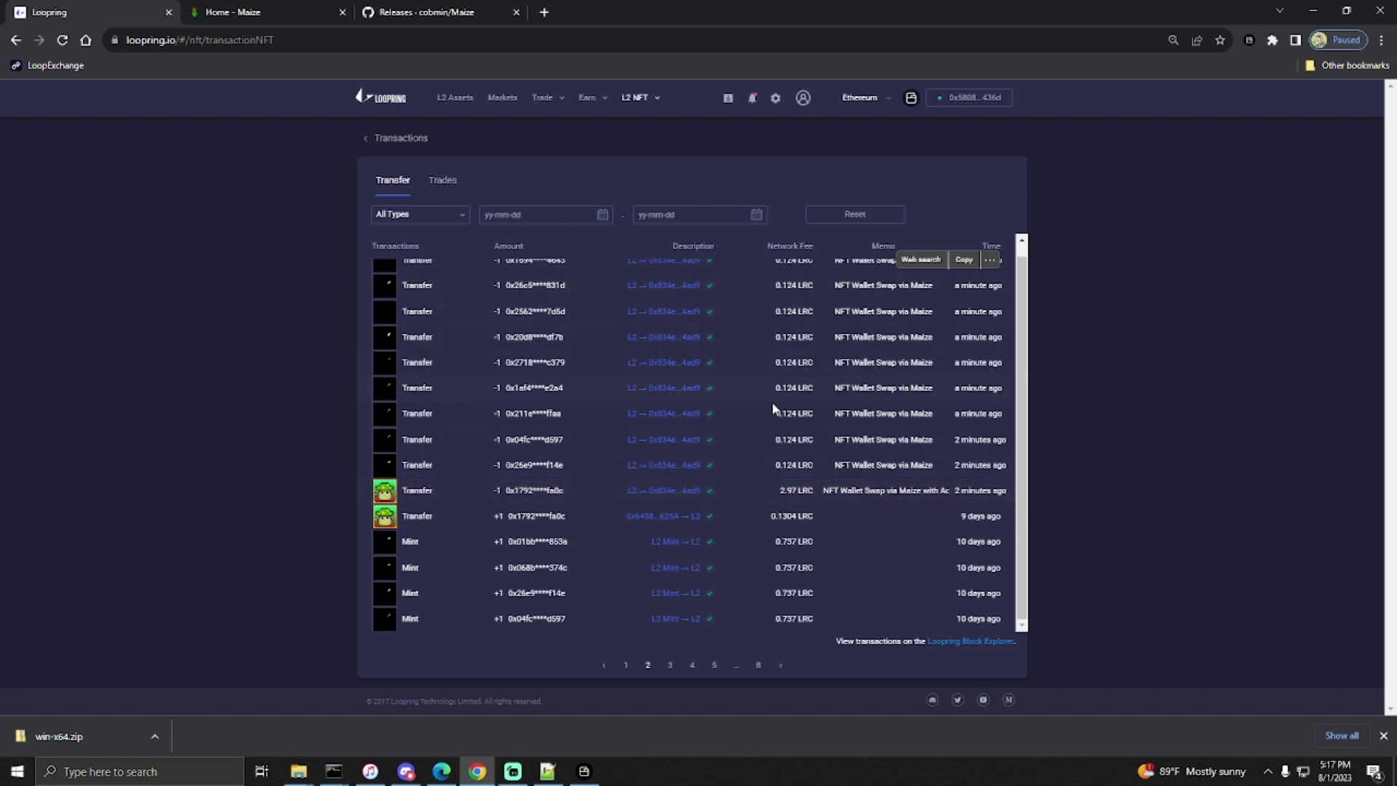
scroll(815, 423, up, 1)
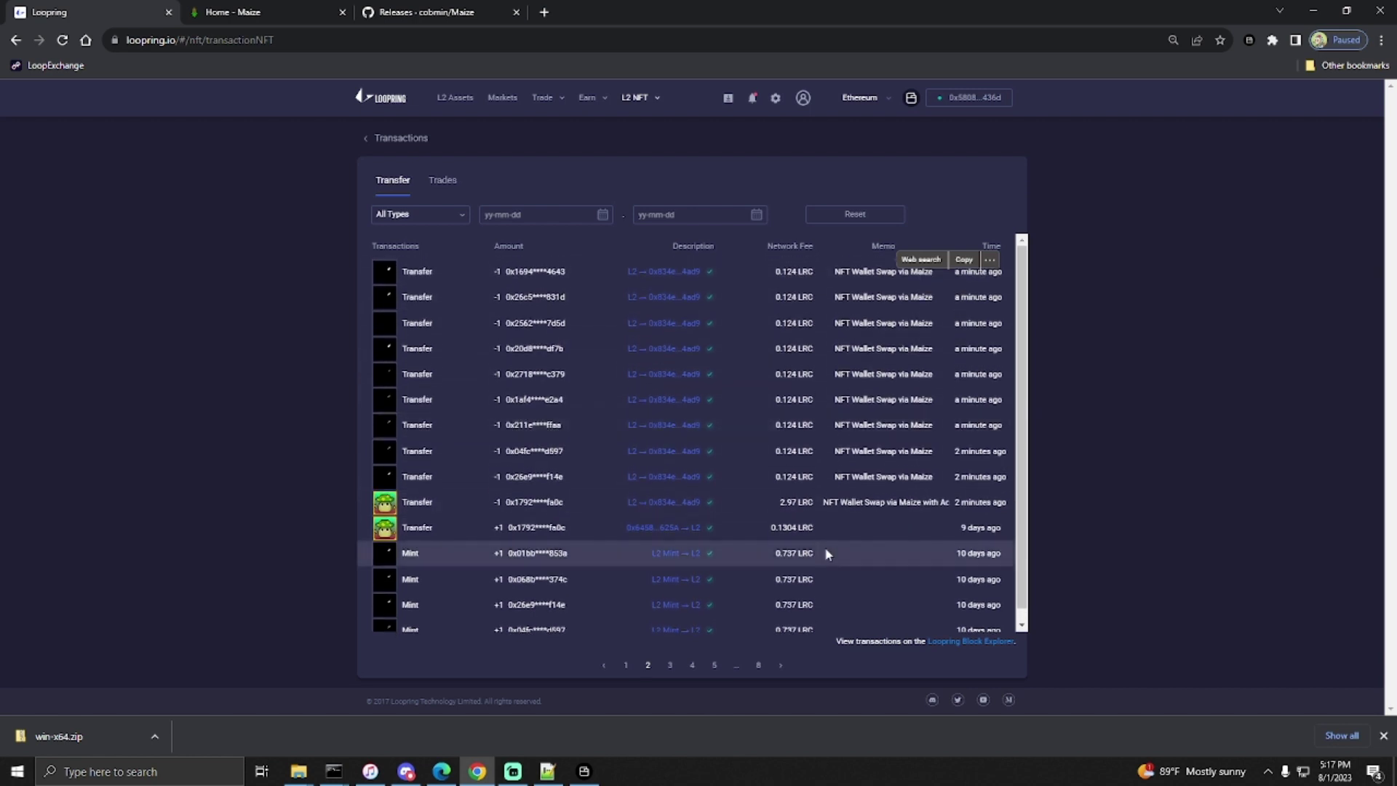
click(624, 667)
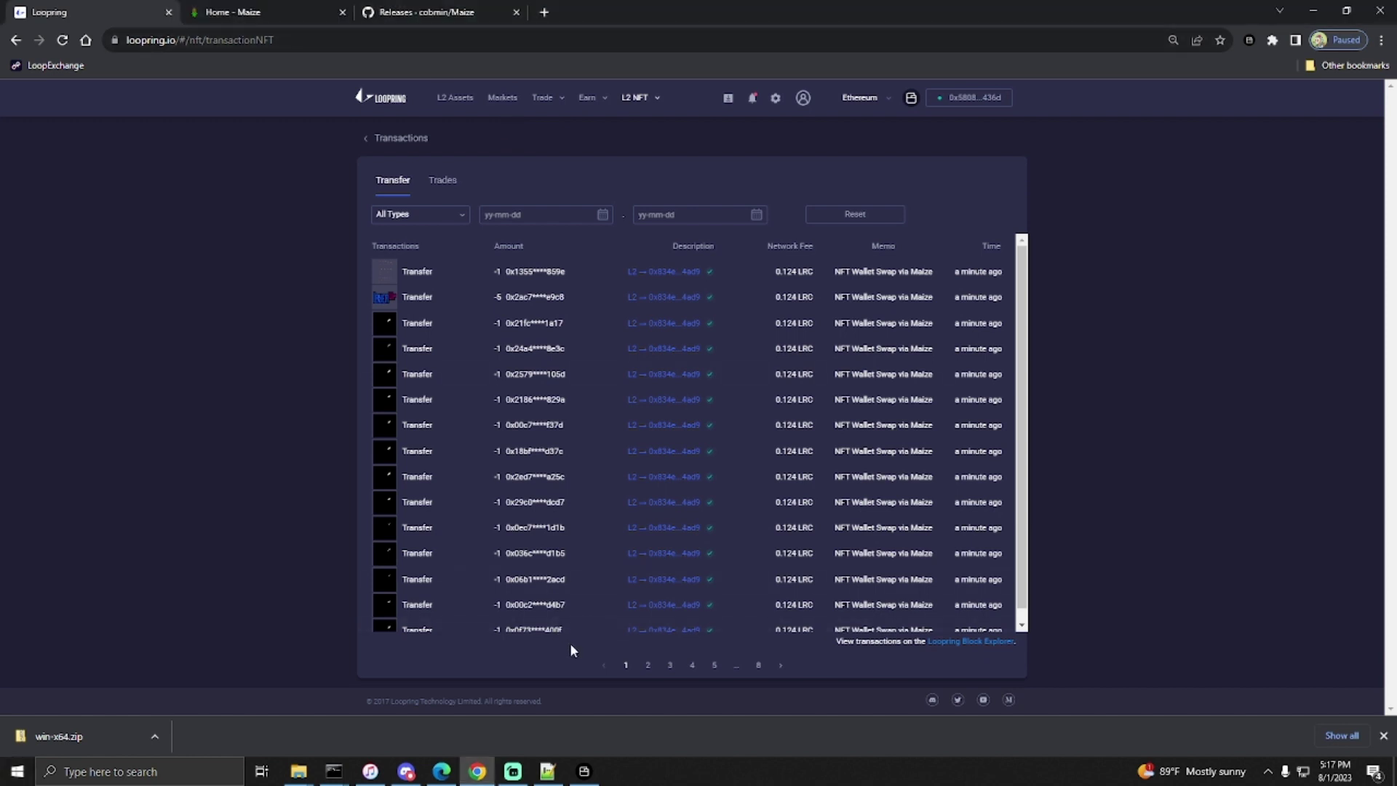
- Launch Microsoft Edge from Windows search
key(super)
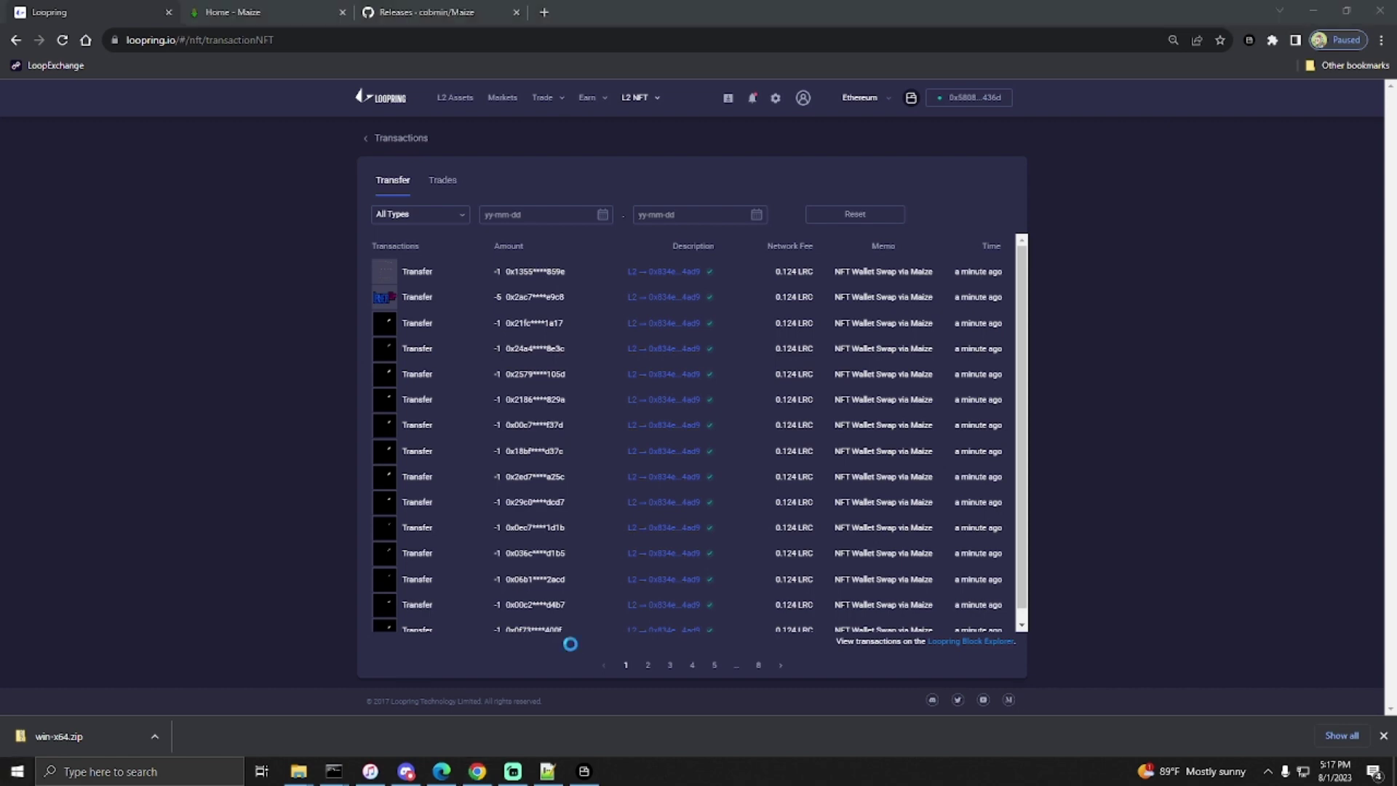
text(edge)
key(Return)
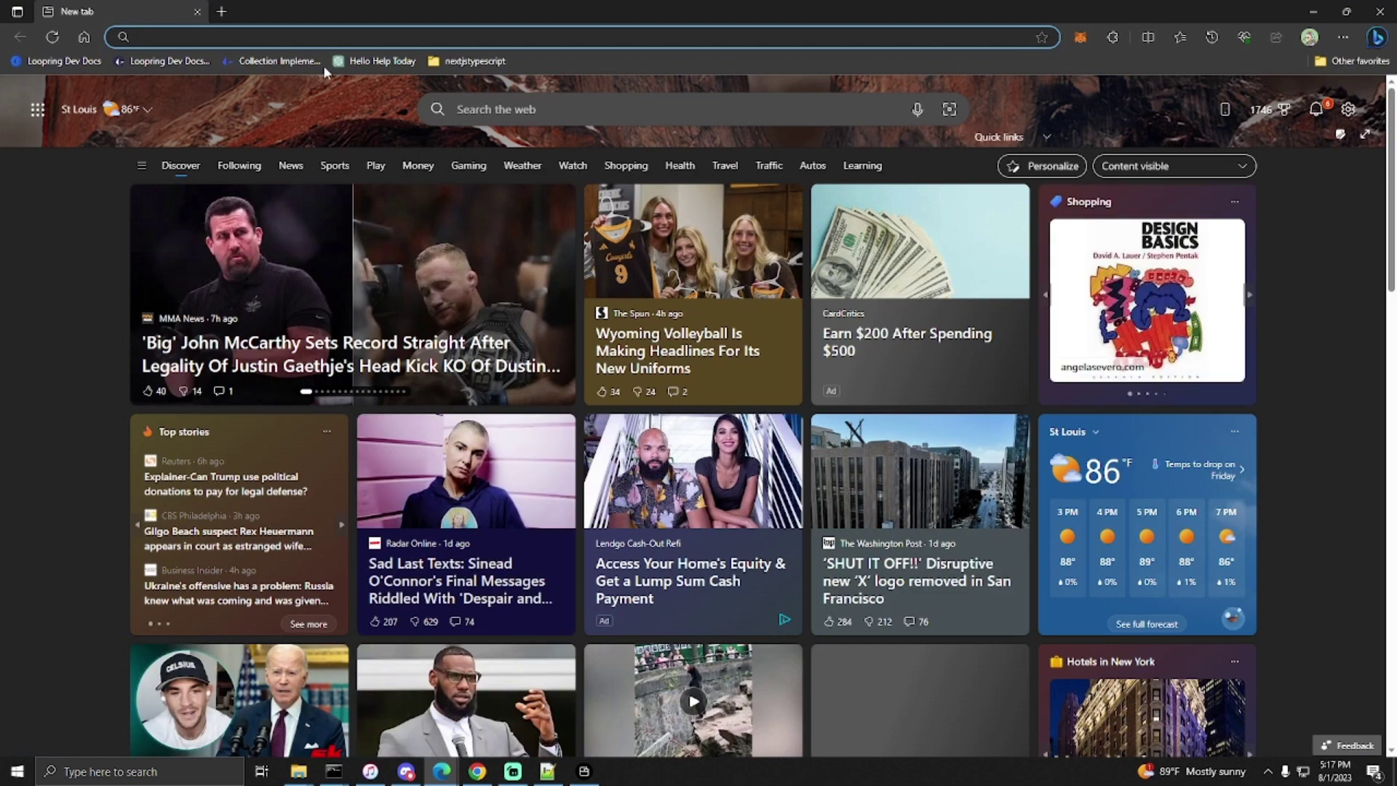
- Load loopring.io in Edge by entering 'loopring' in the address bar
text(looprin)
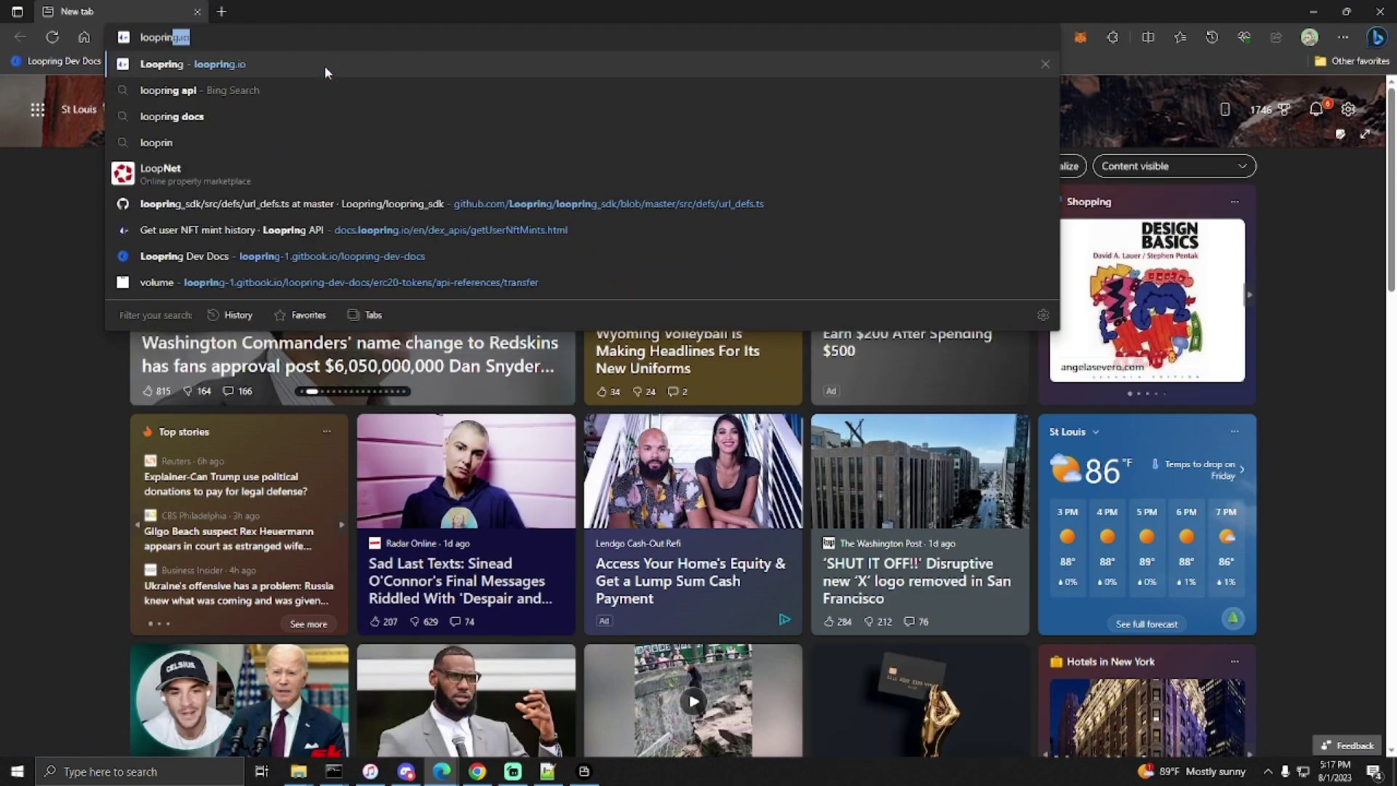
text(g)
key(Return)
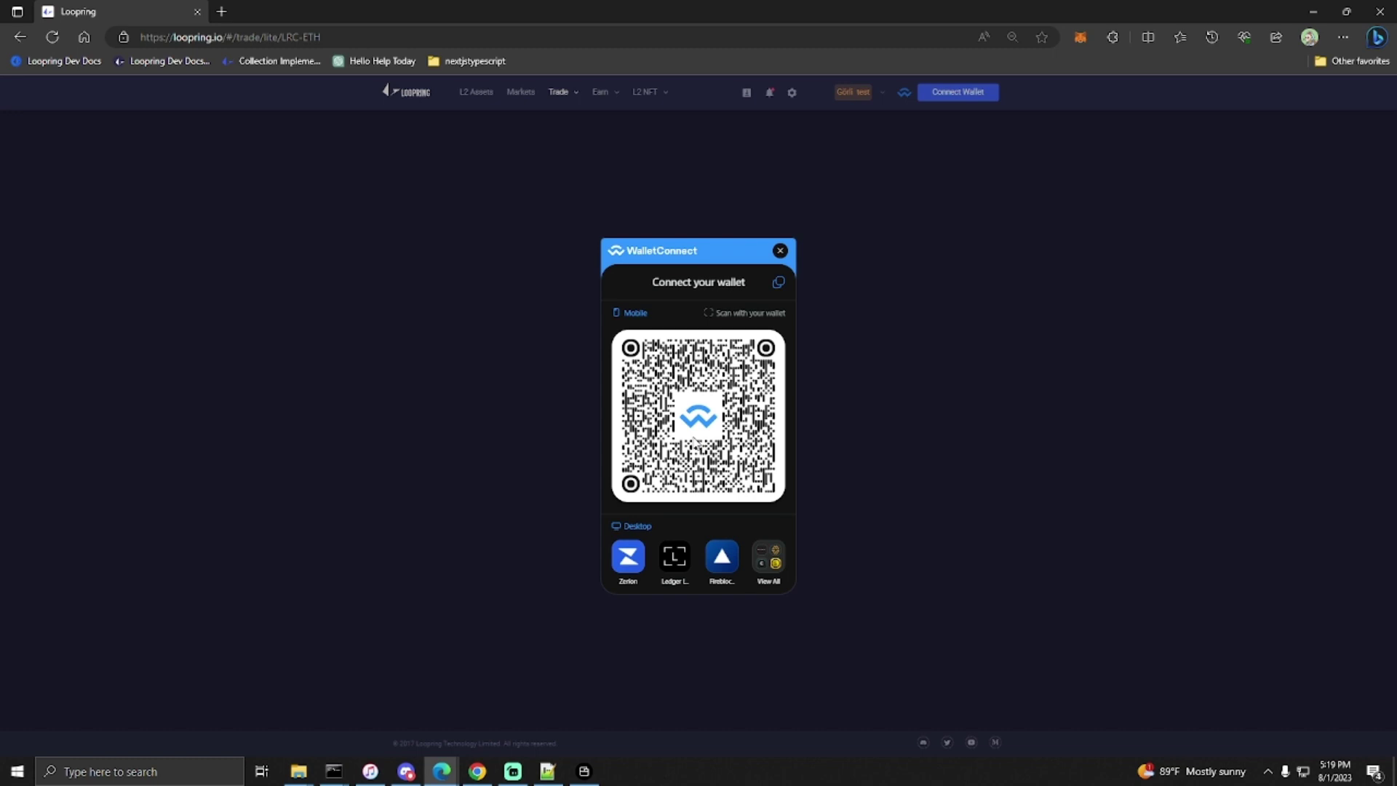
- Connect the new wallet to Loopring and dismiss the L2 account activation dialogs
click(796, 376)
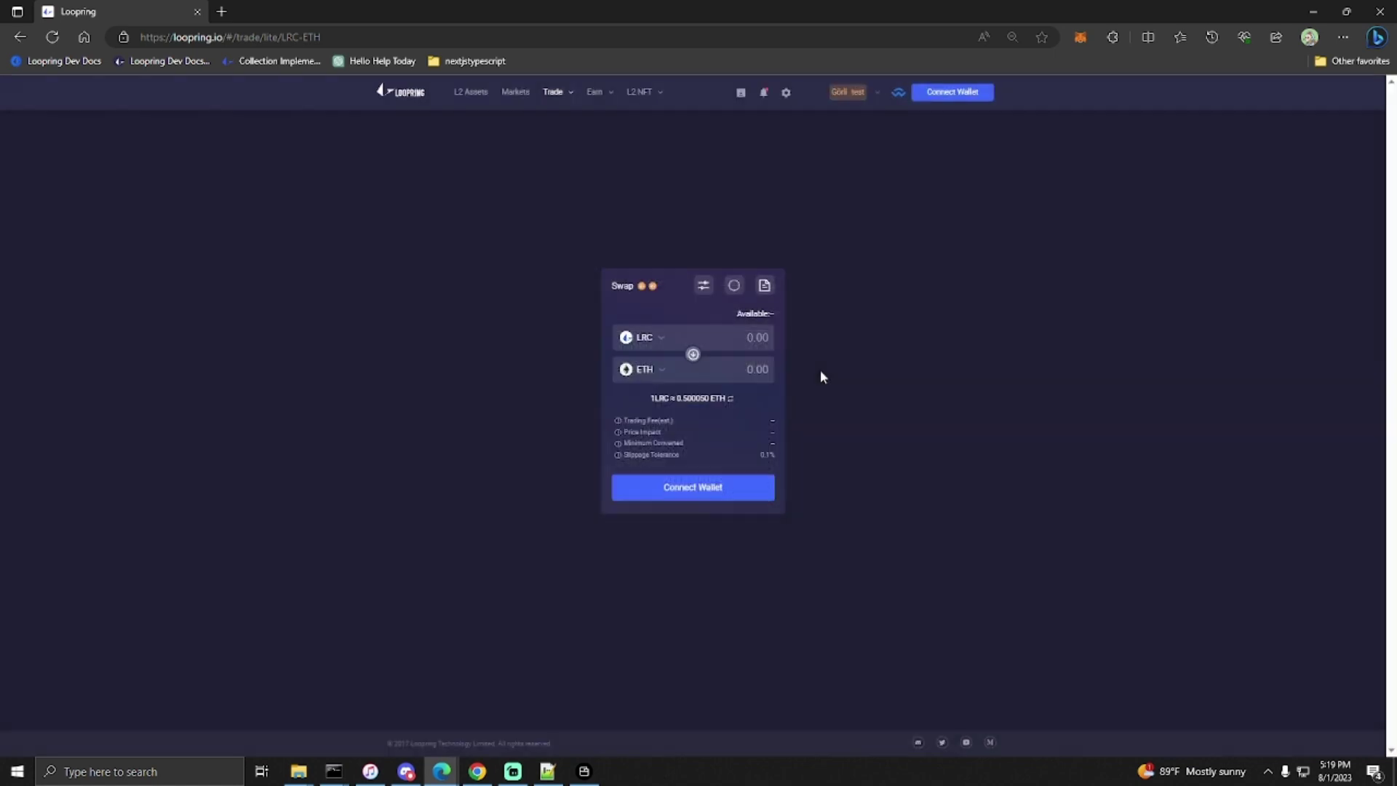
click(692, 492)
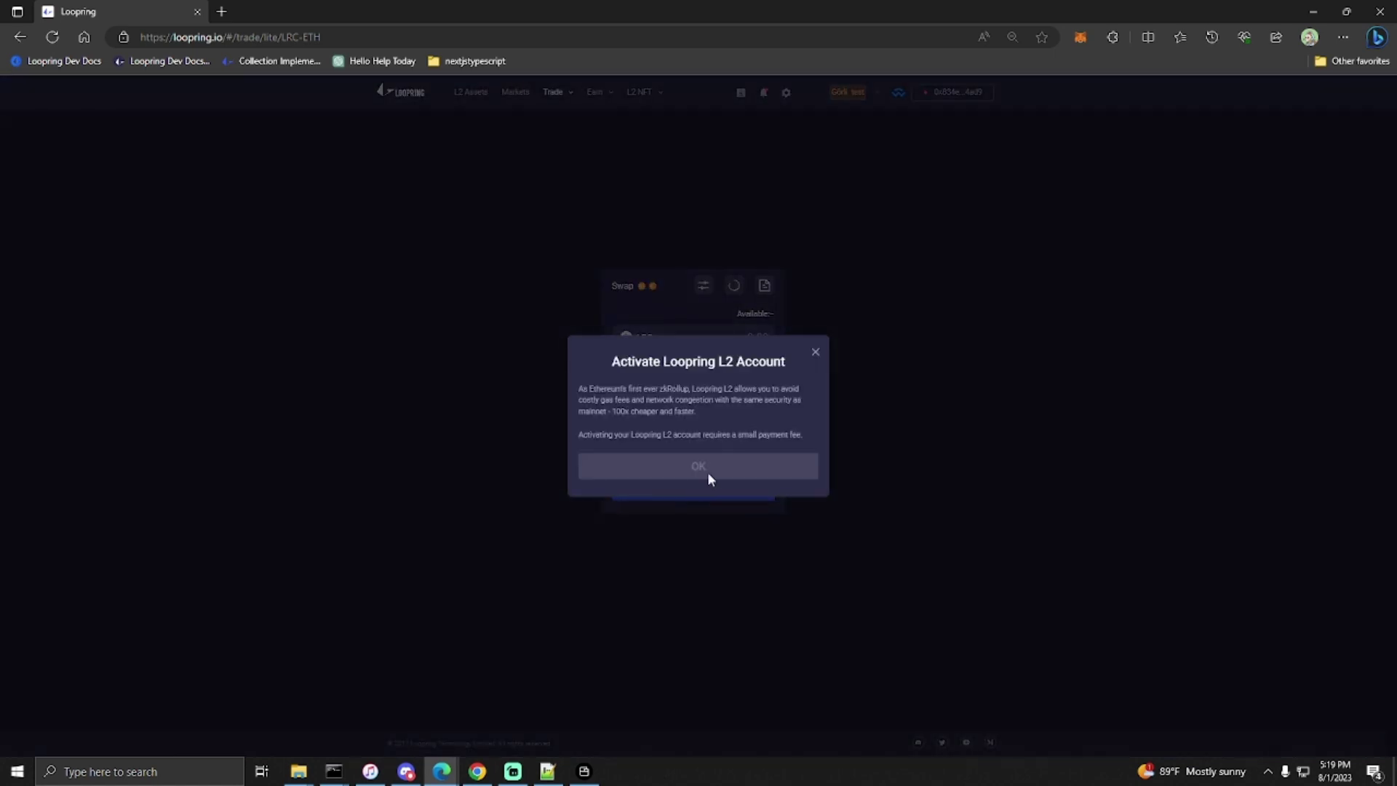
click(714, 471)
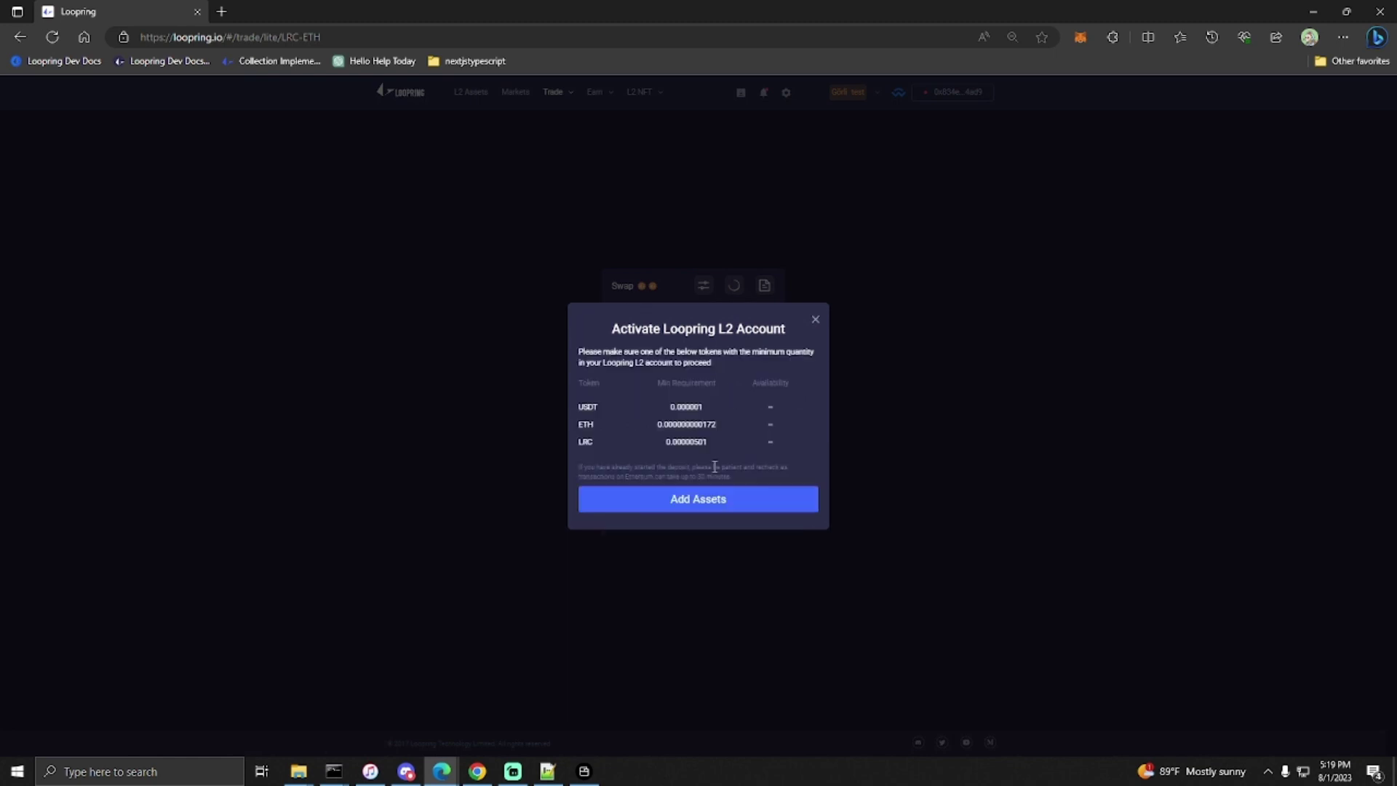
click(732, 502)
click(815, 294)
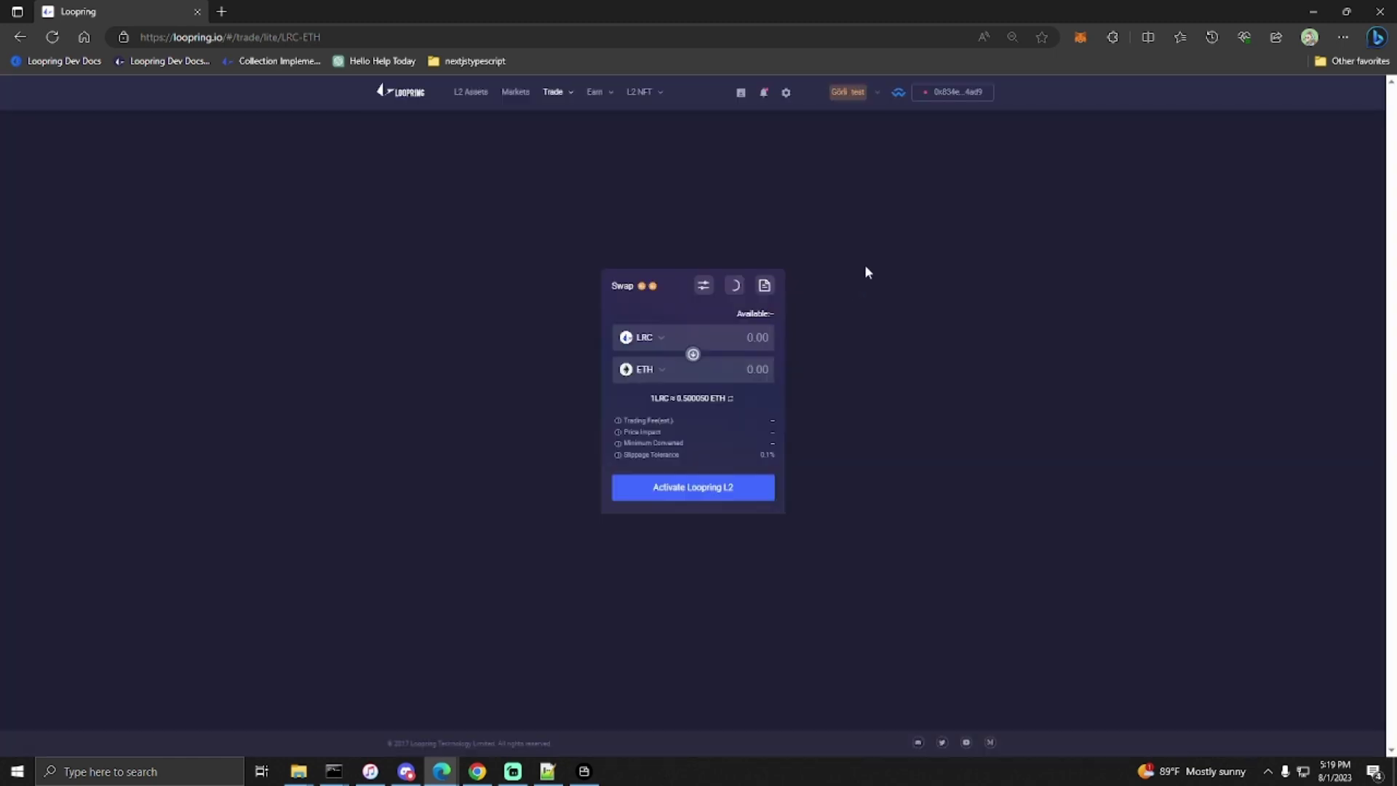
- Go to L2 NFT > My NFTs, close the activation prompts, and reload the page
mouse_move(640, 93)
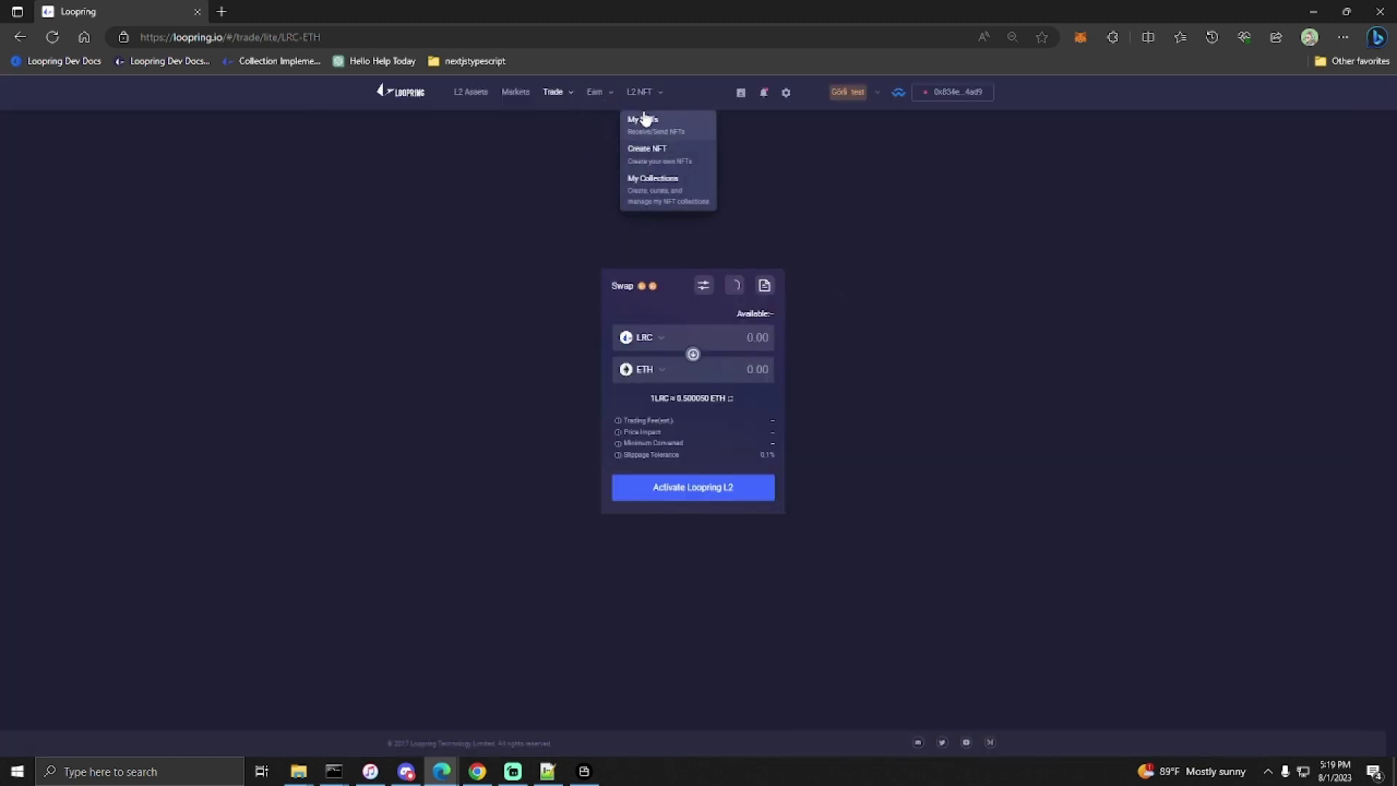
click(643, 126)
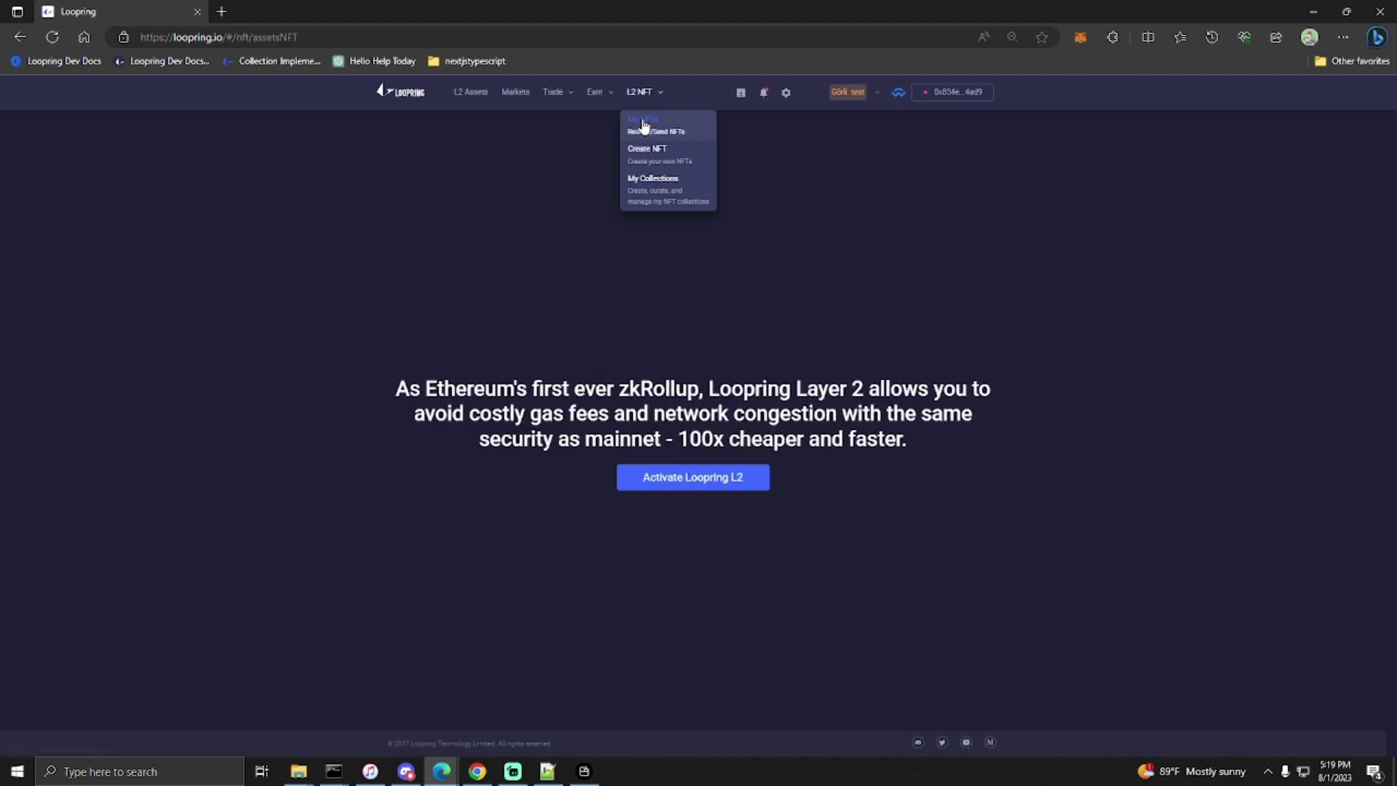
click(643, 480)
click(664, 469)
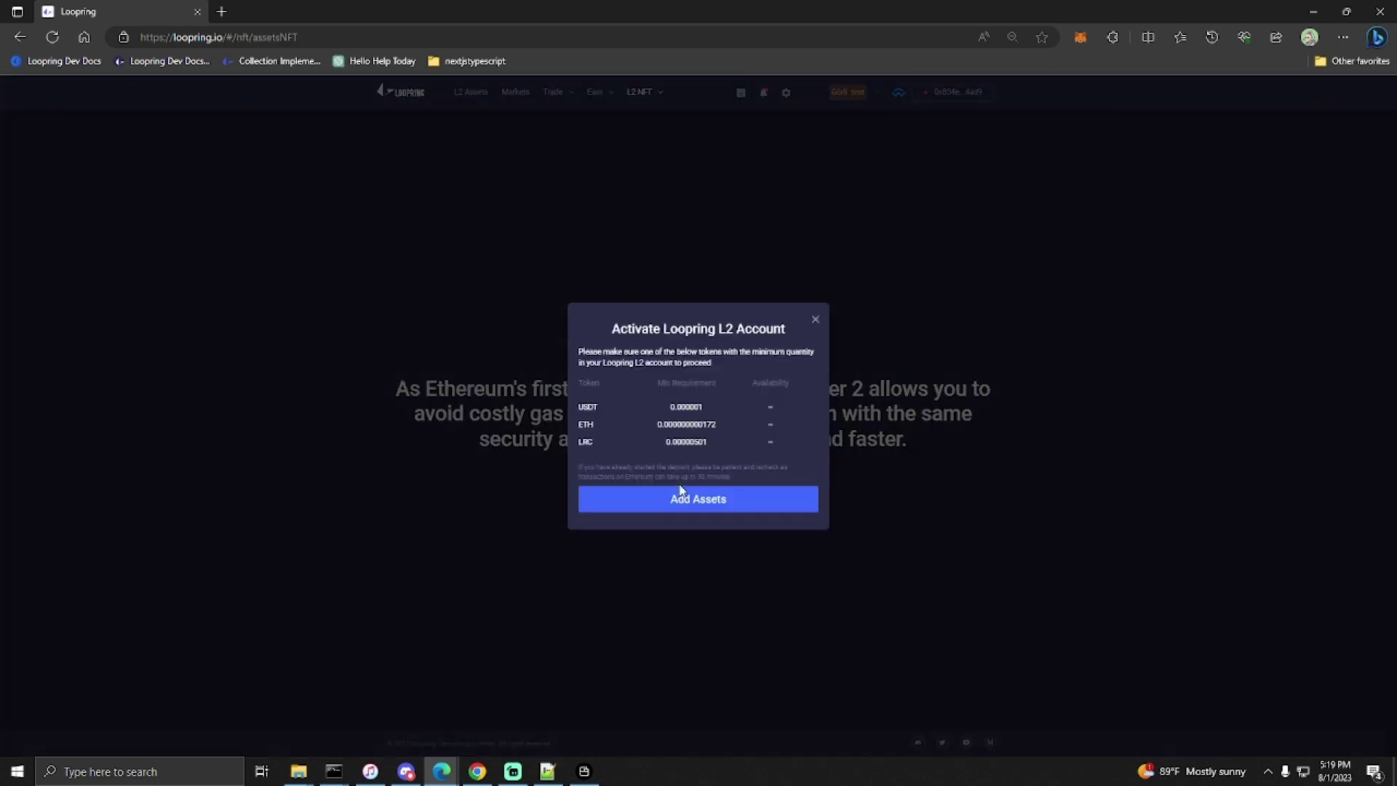
click(815, 318)
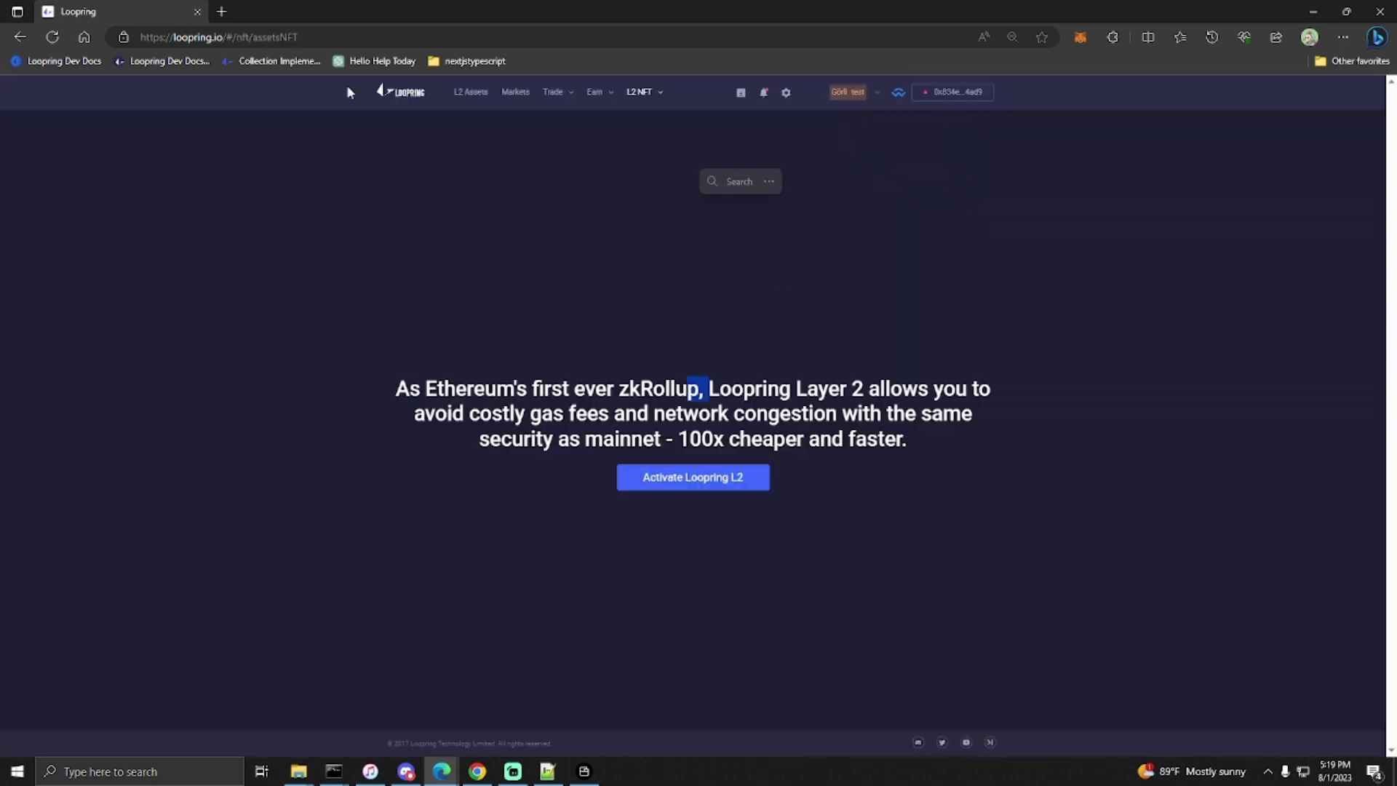
click(55, 35)
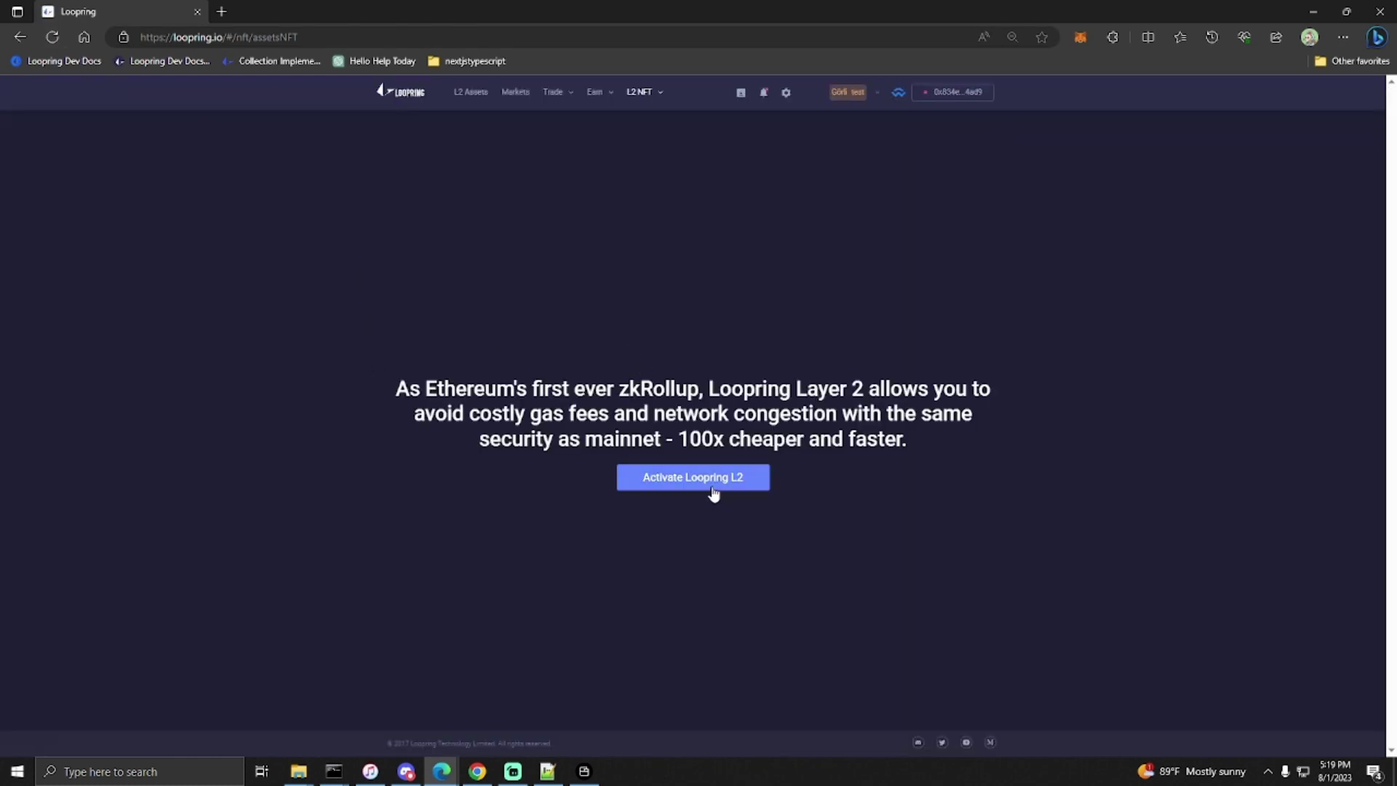
- Dismiss the activation notice again and switch the network dropdown to Ethereum
click(711, 485)
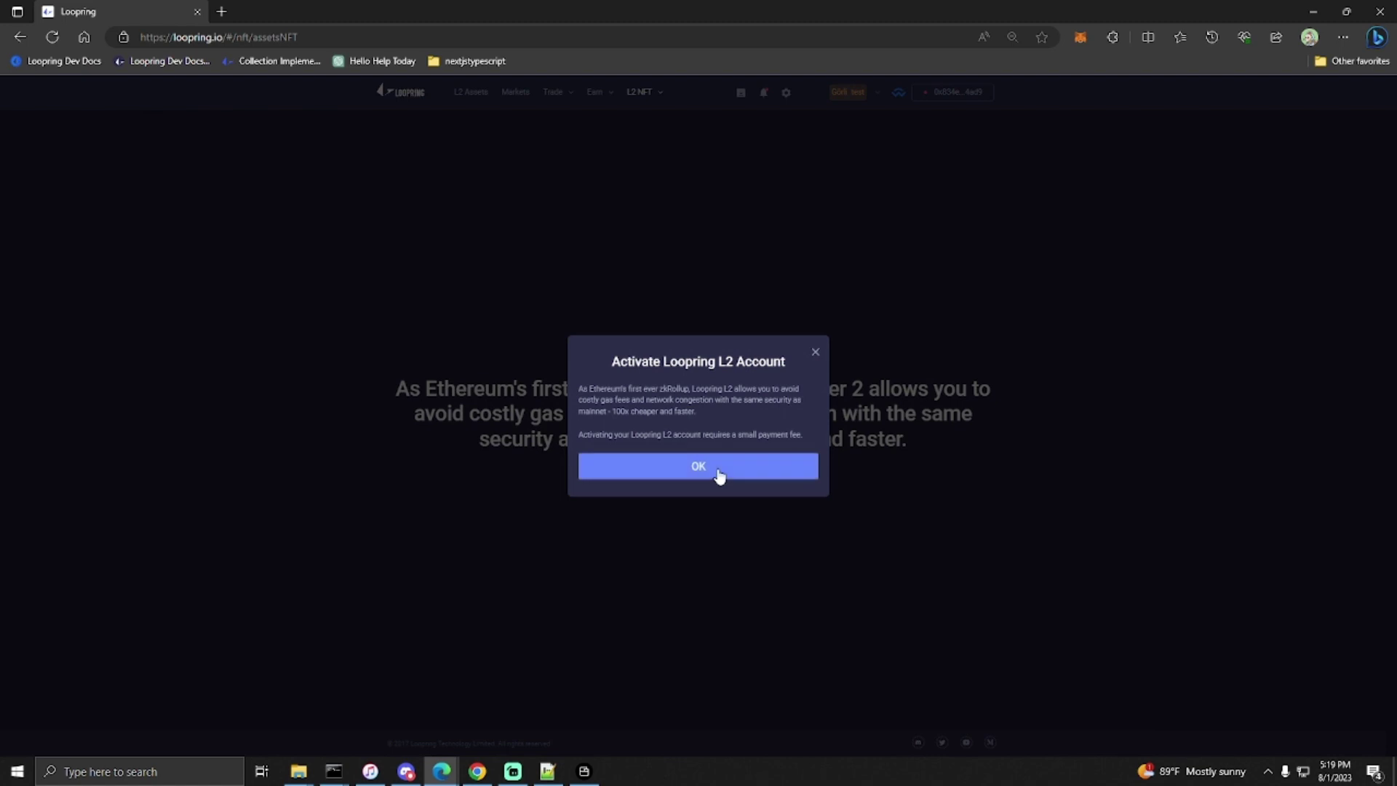
click(718, 477)
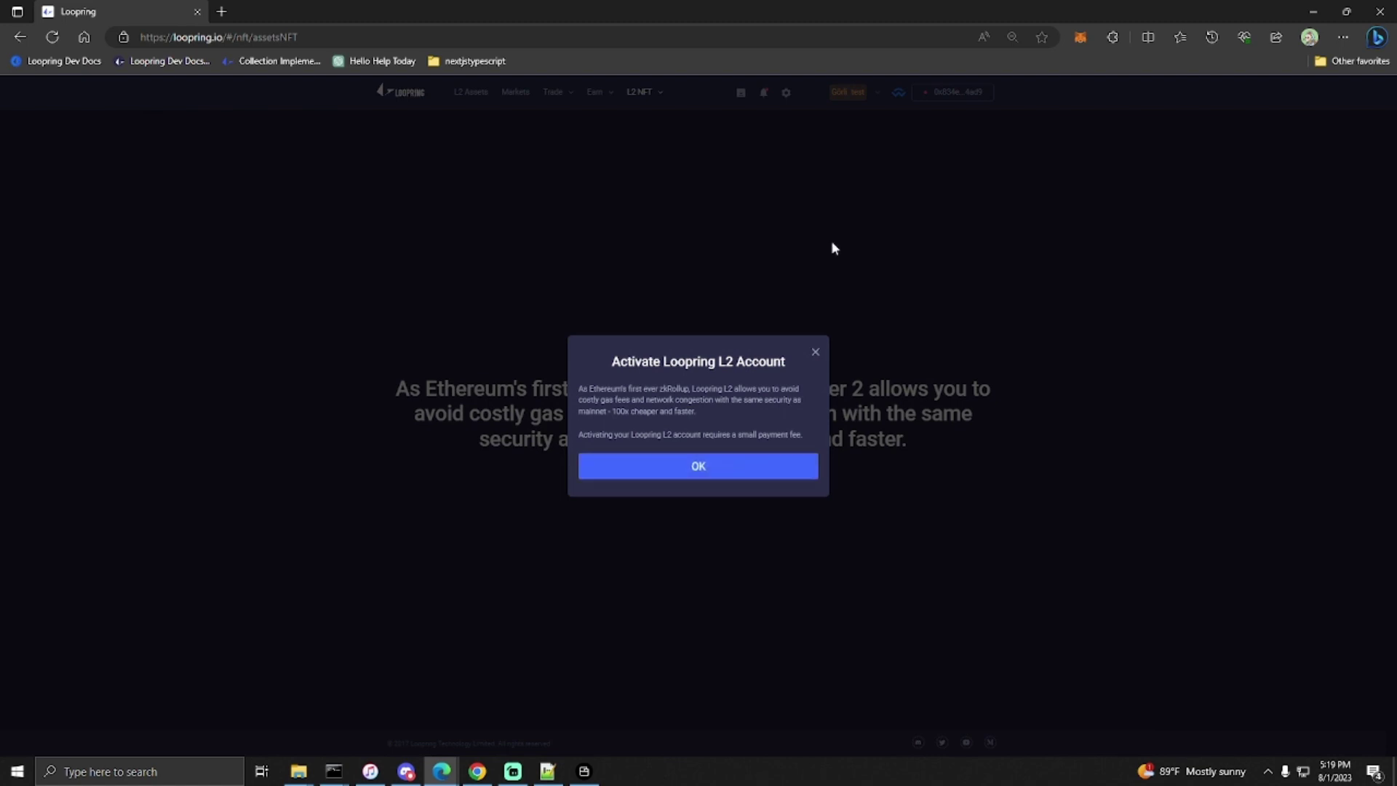
click(847, 93)
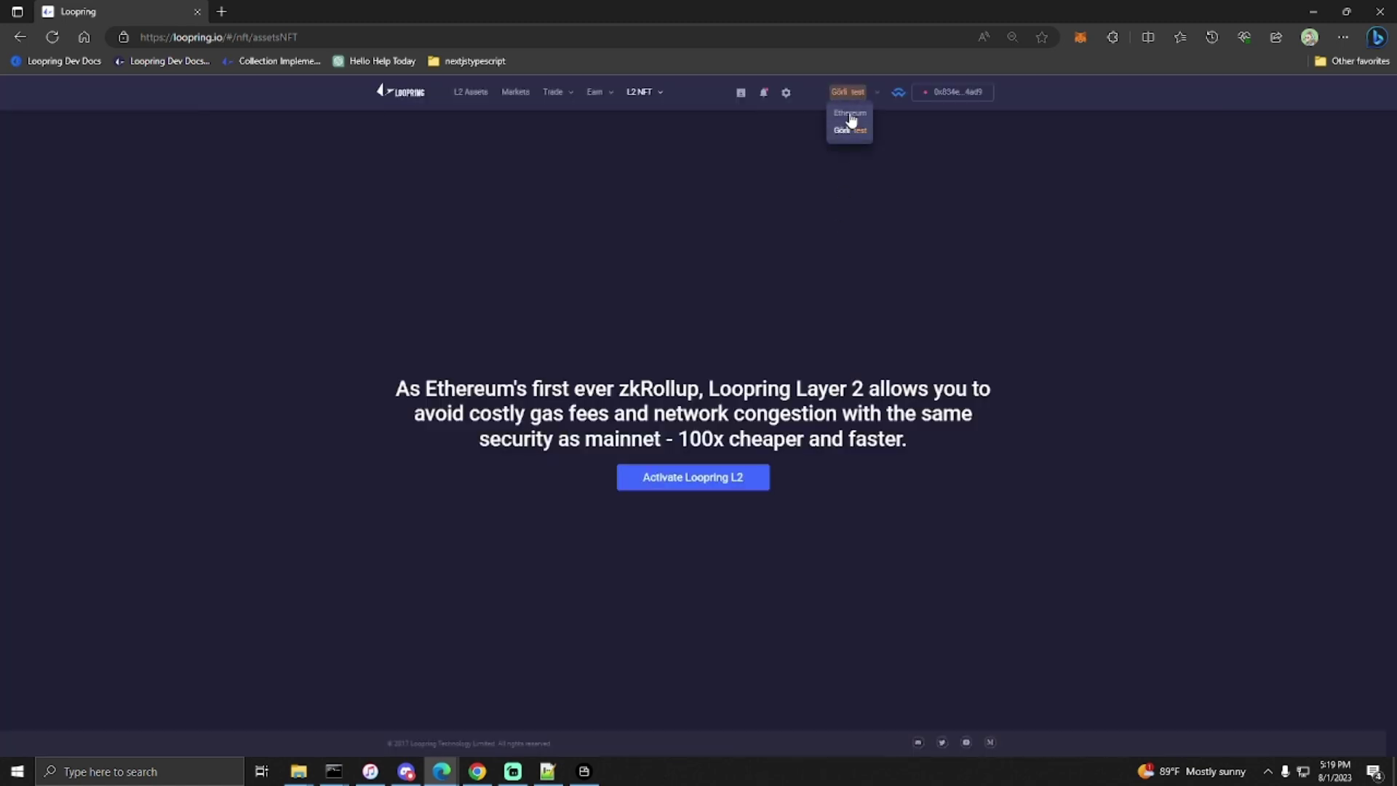
click(849, 130)
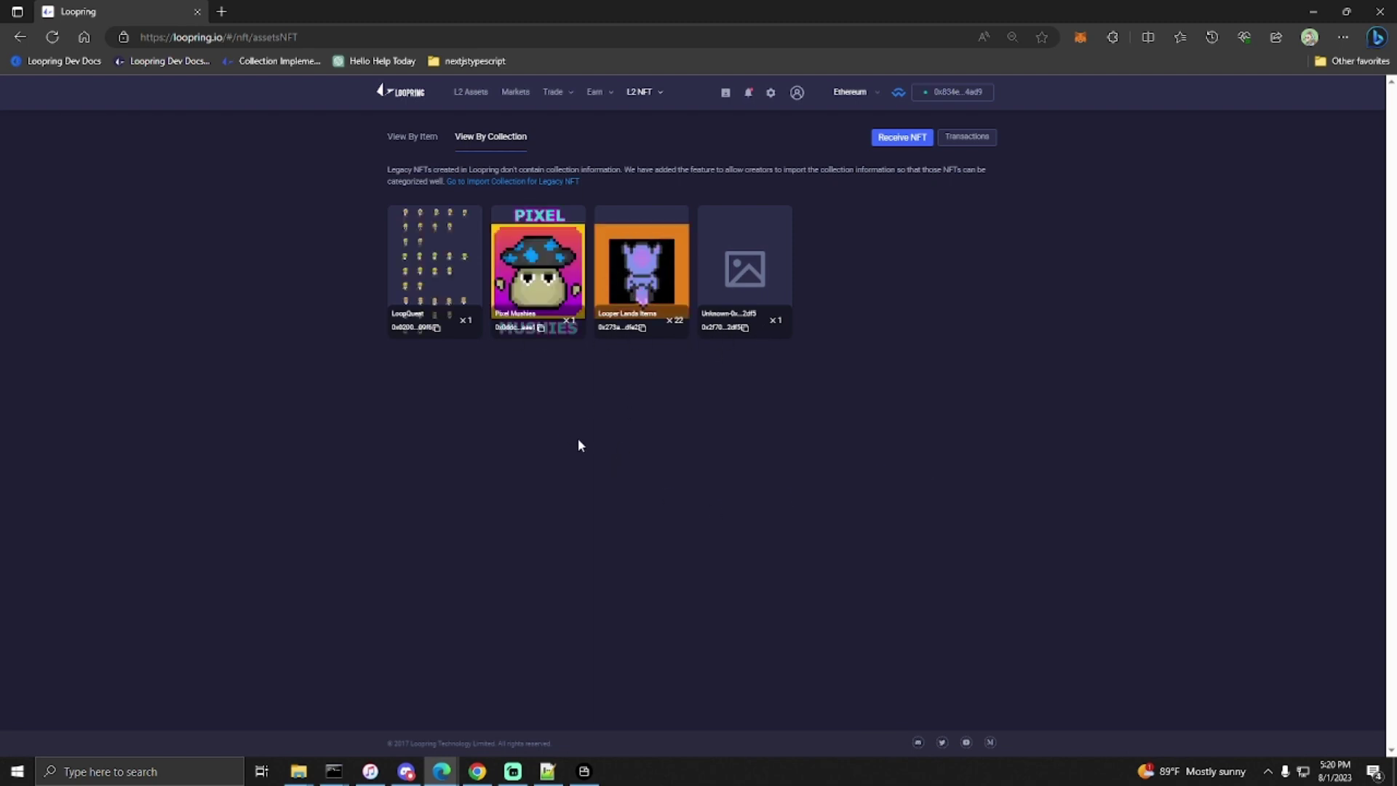
- List the new wallet's NFTs by item and page through pages 2 and 3
mouse_move(652, 90)
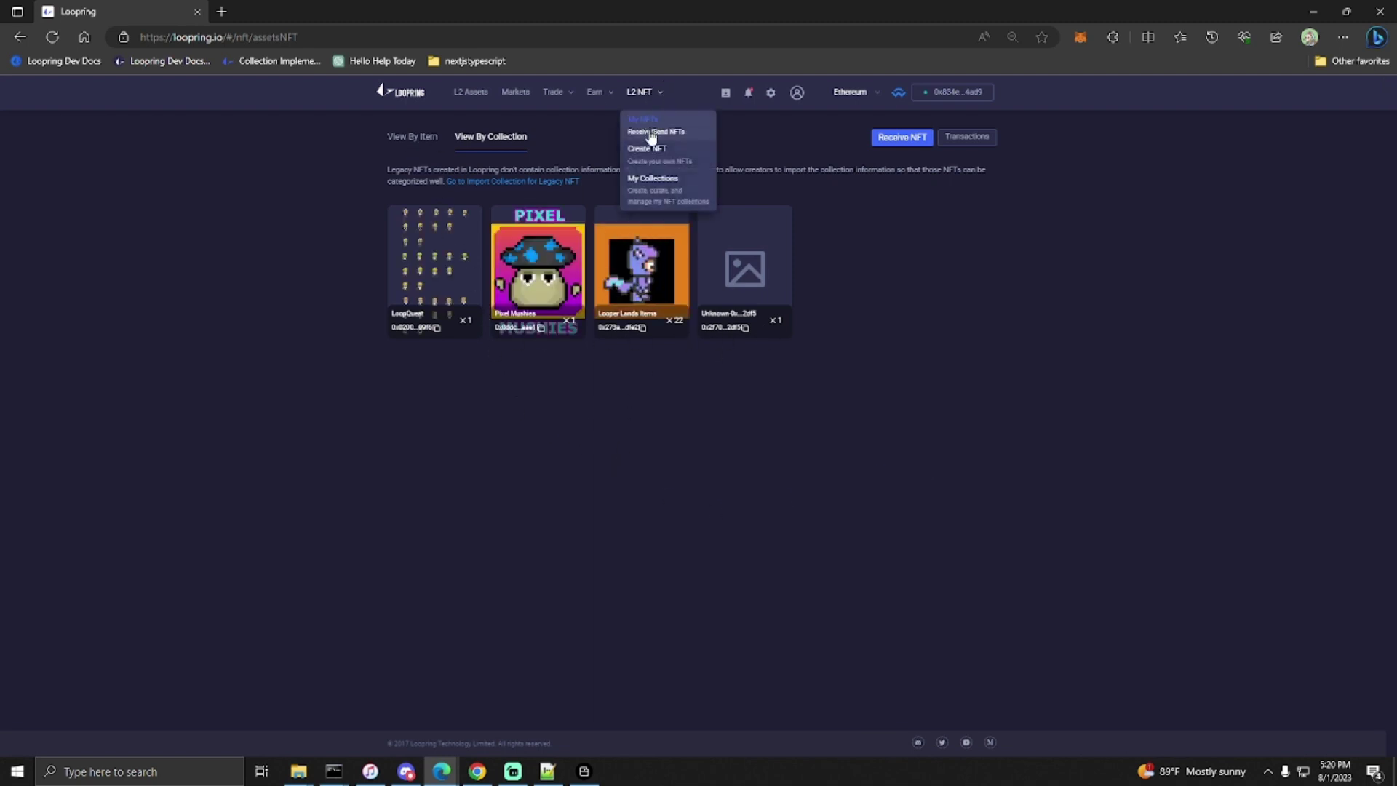
click(413, 138)
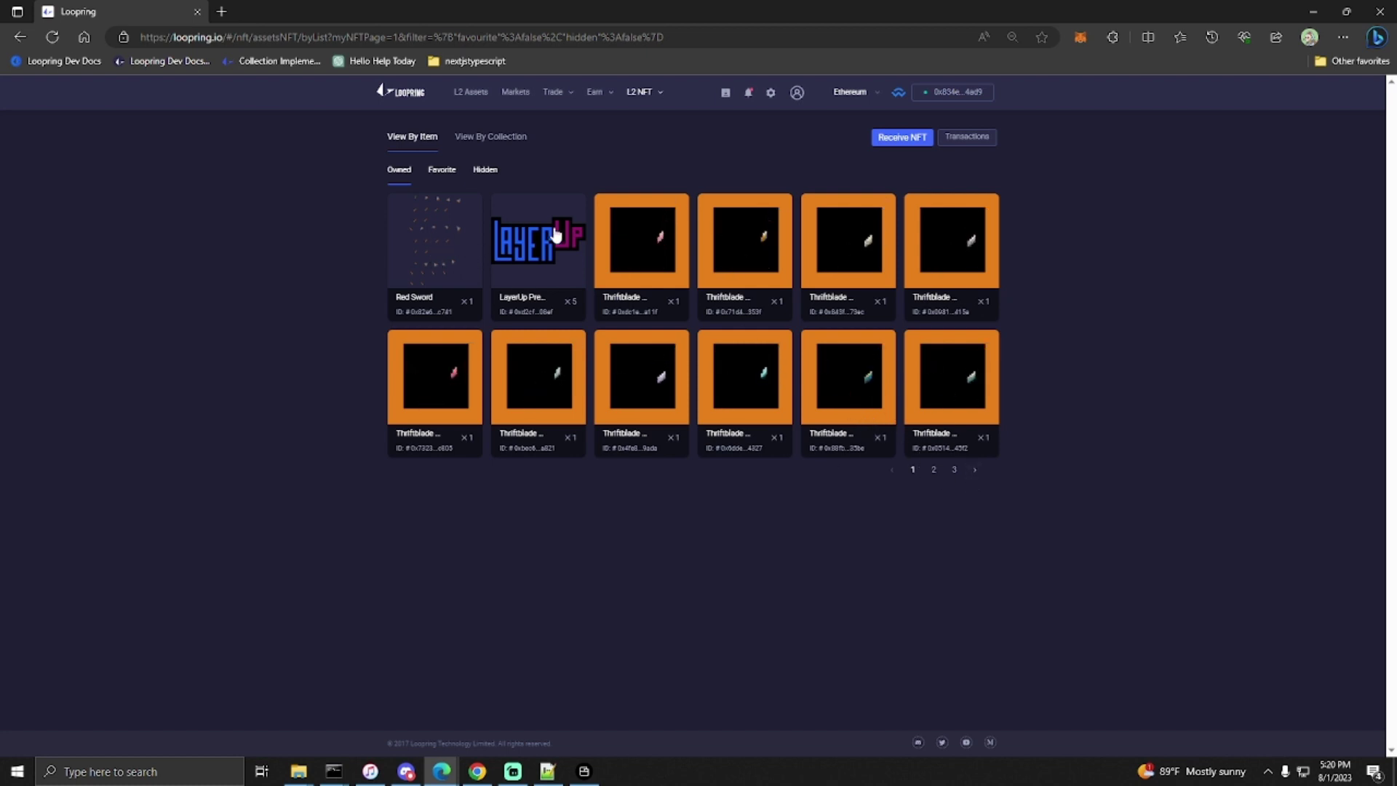
click(934, 470)
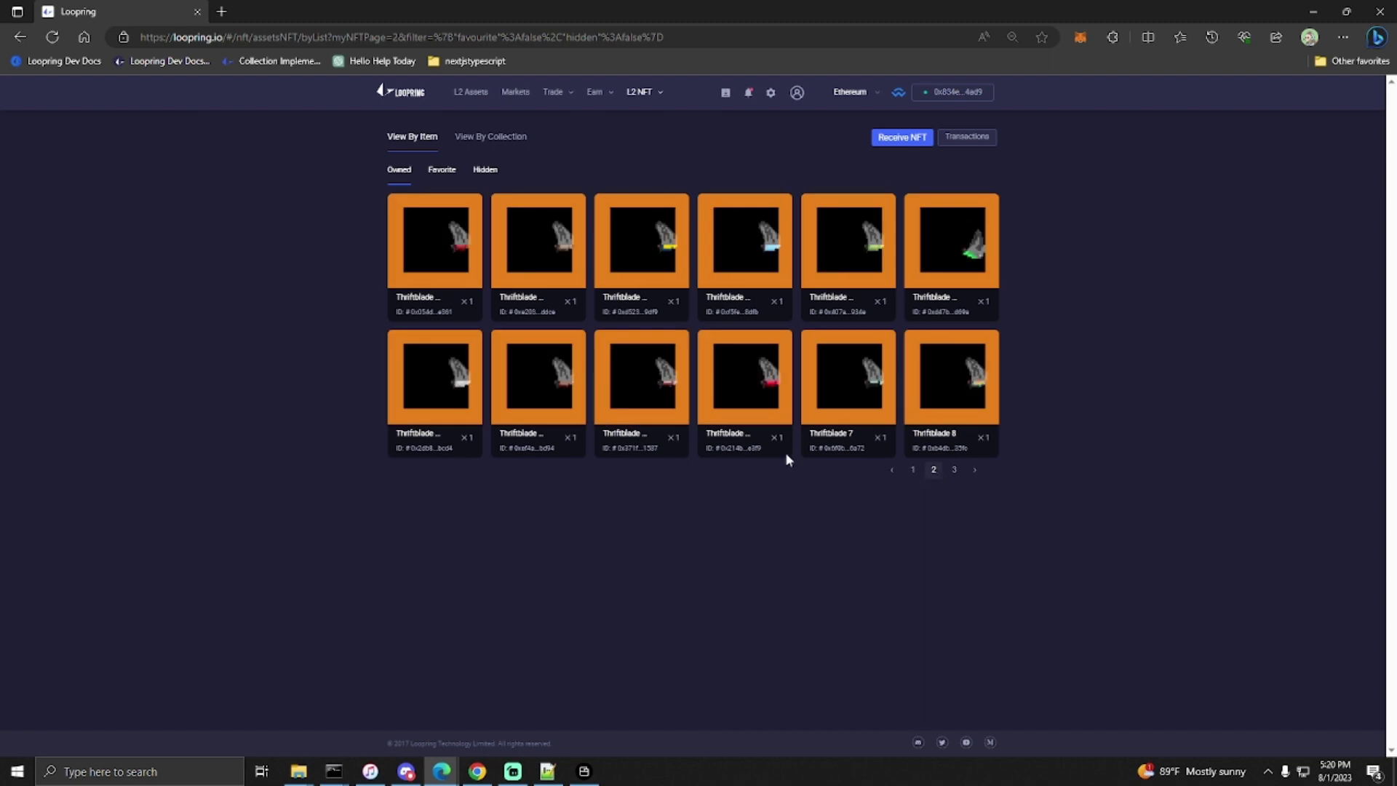
click(954, 471)
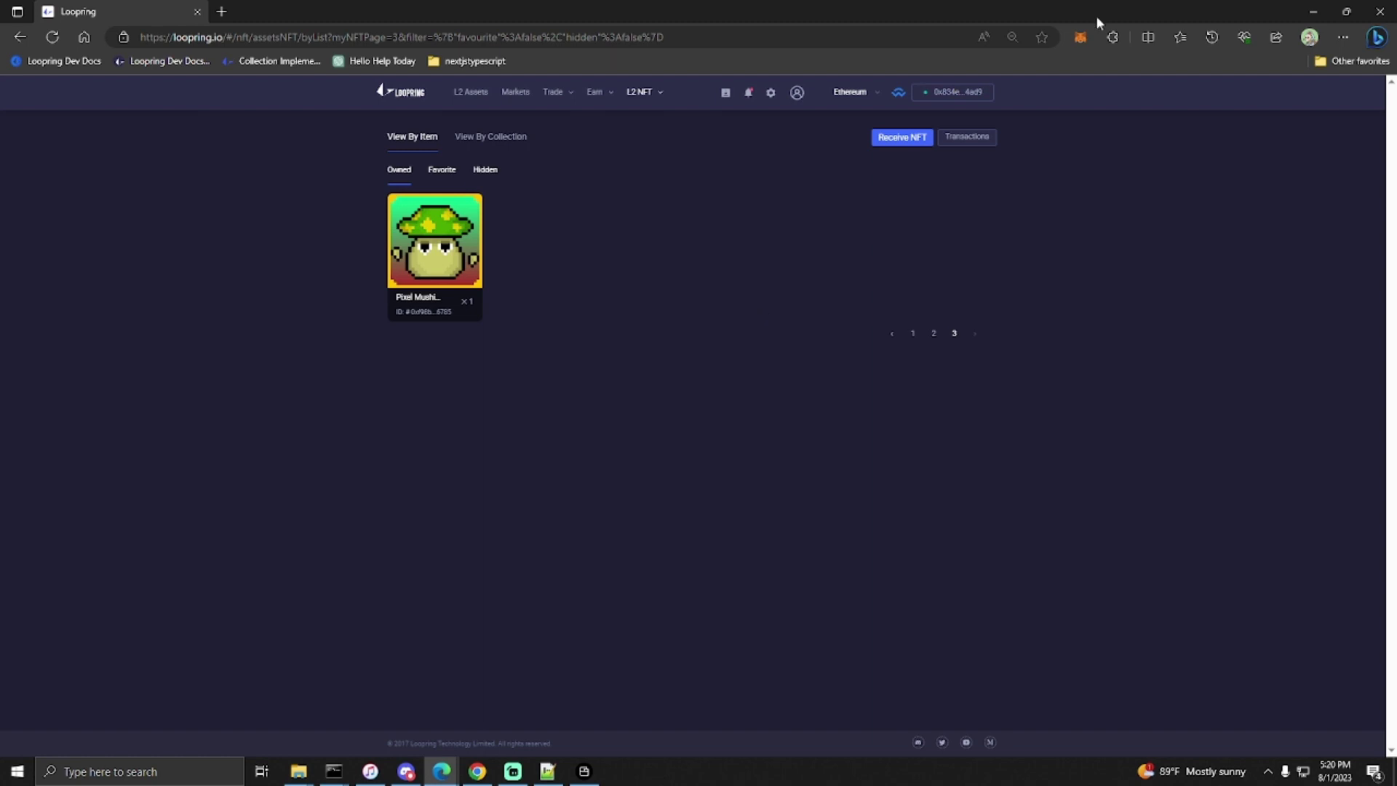
- Minimize Edge and open the Docs from the Home - Maize tab
click(1313, 11)
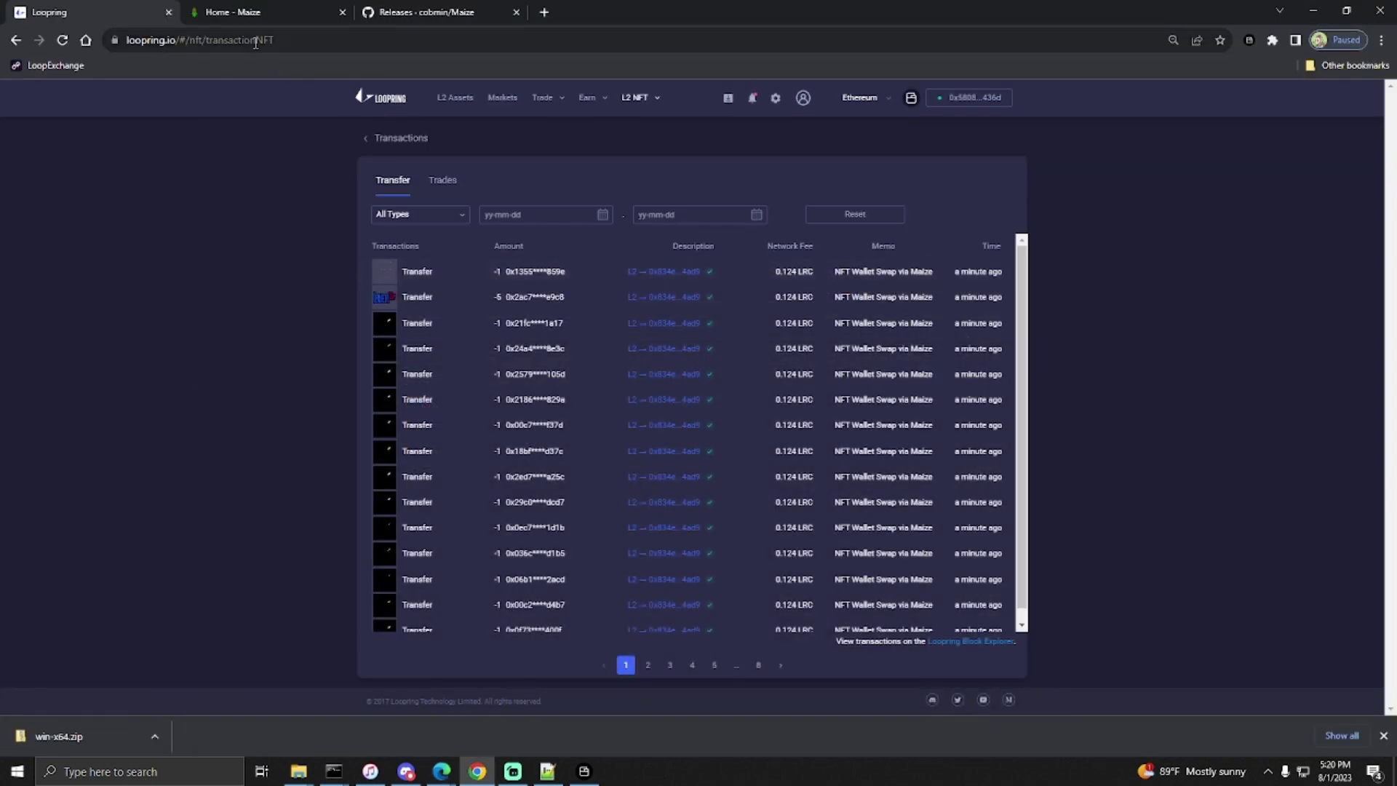
click(234, 22)
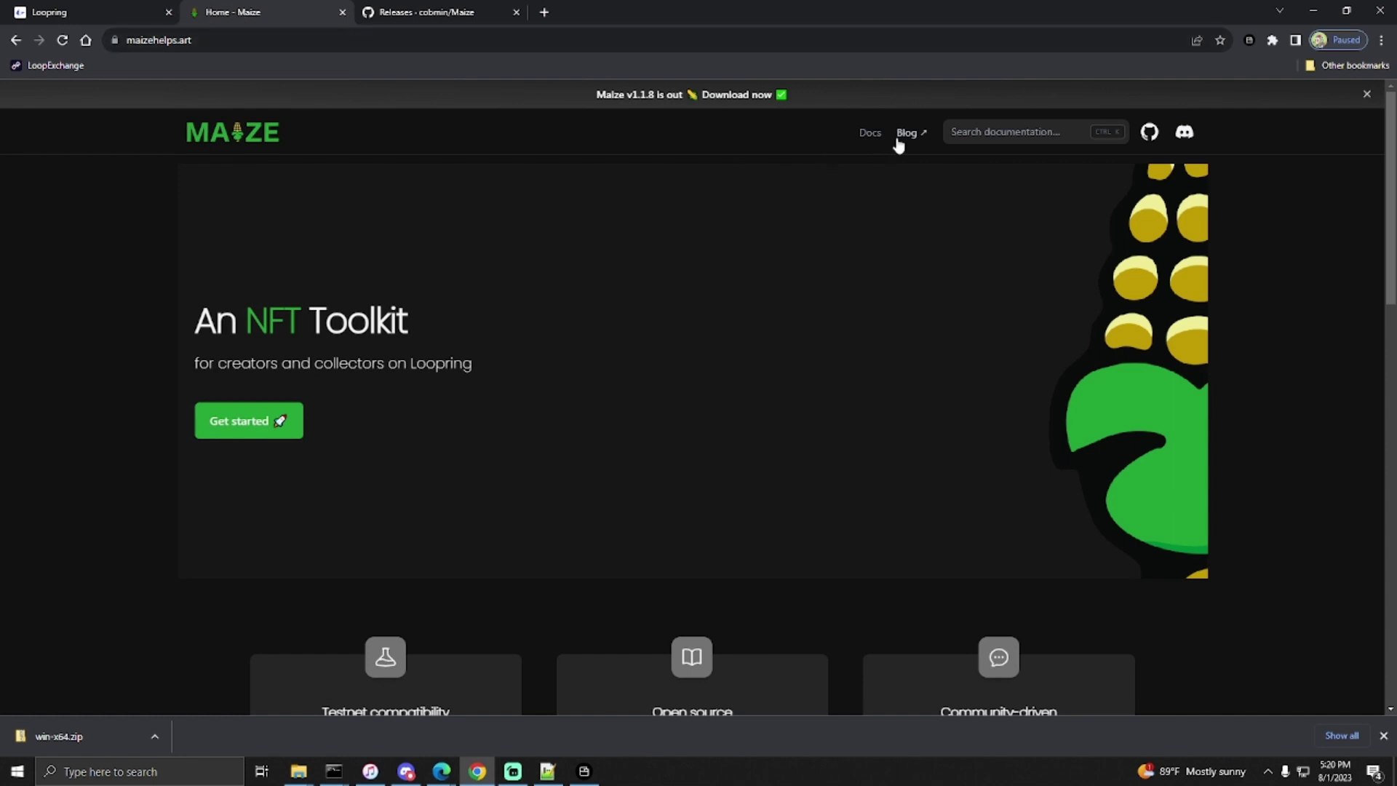
click(871, 134)
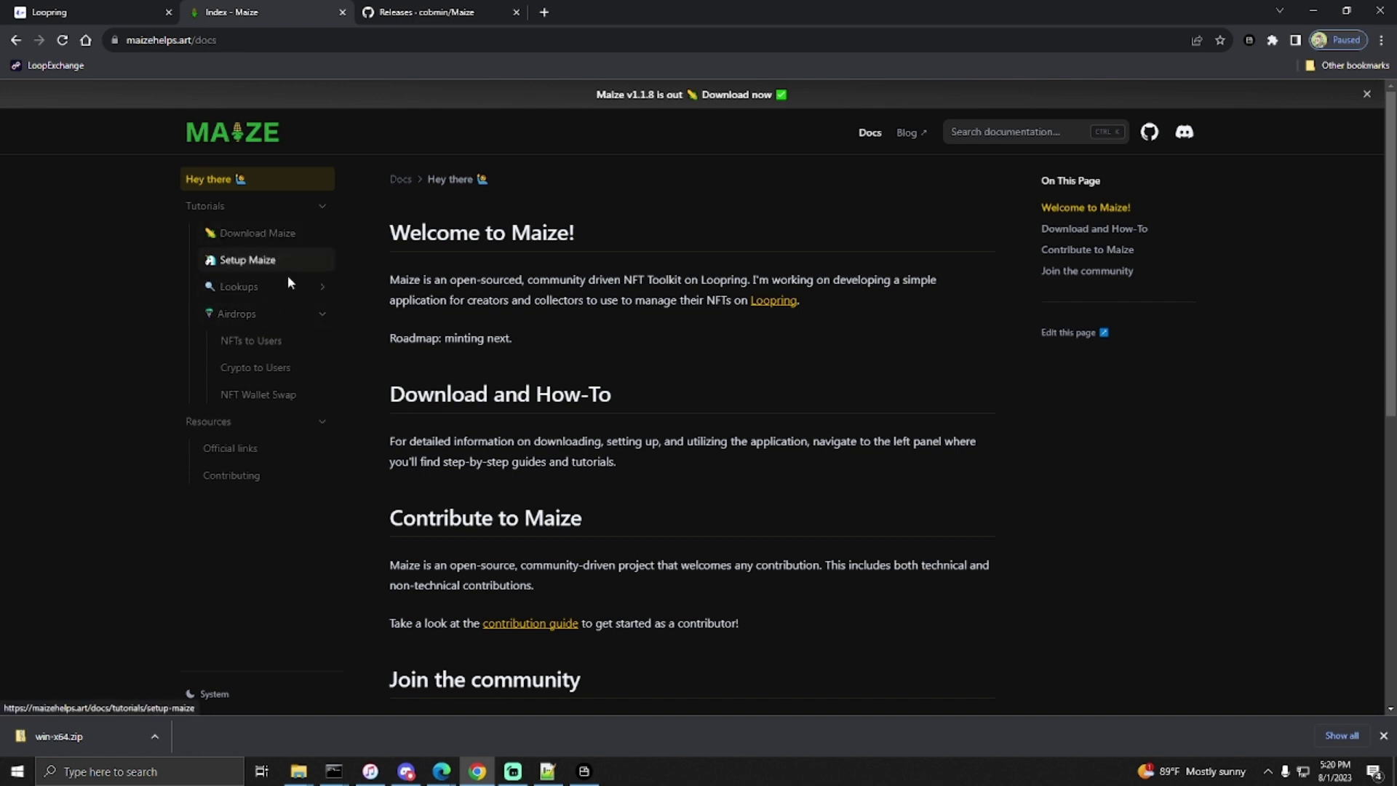
- Open Airdrops > NFT Wallet Swap in the docs and scroll through the guide
click(274, 395)
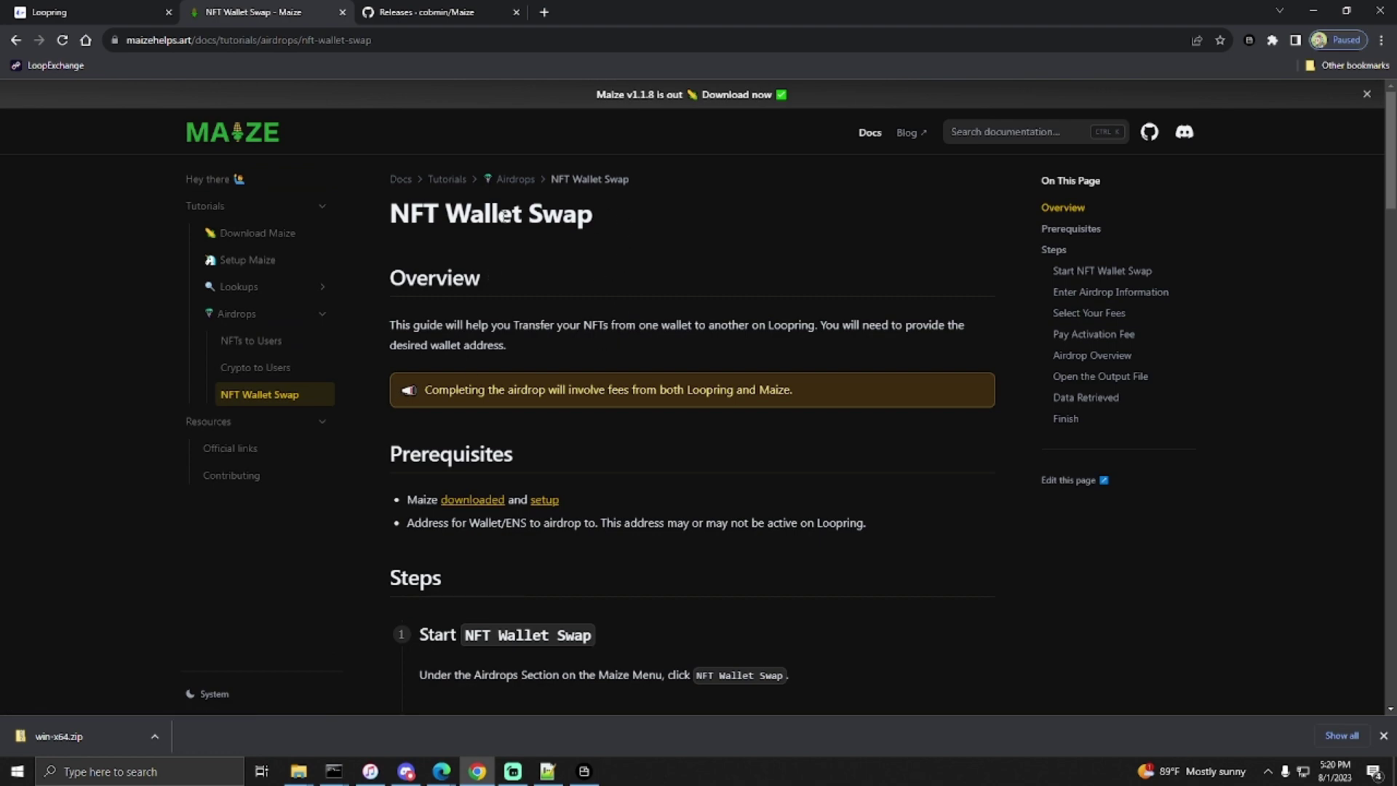
scroll(596, 301, down, 2)
scroll(604, 297, down, 2)
scroll(604, 296, up, 4)
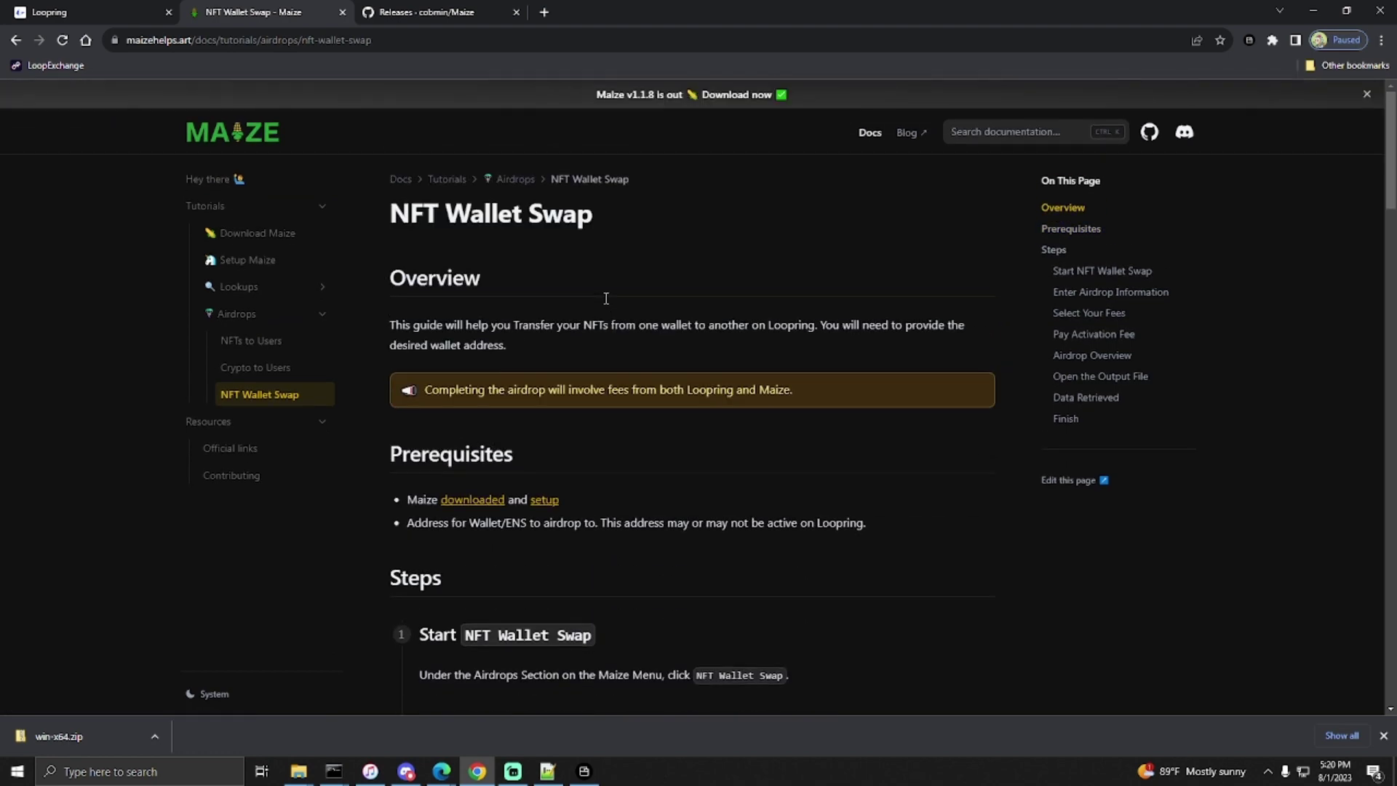